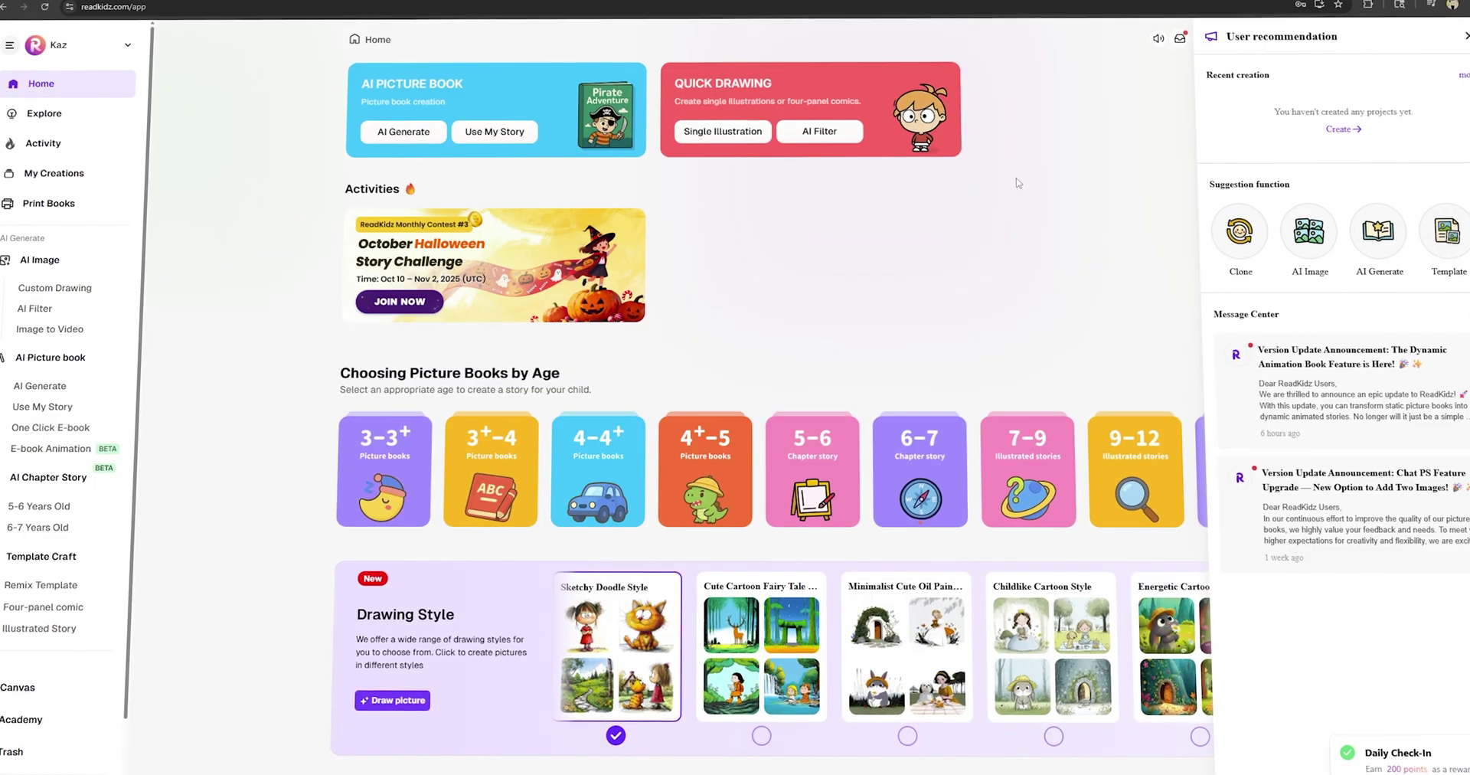
Step: Browse the ReadKidz home page templates, the official drawing styles and Amazon's children's book listings
scroll(1148, 391, down, 1)
scroll(1028, 176, down, 10)
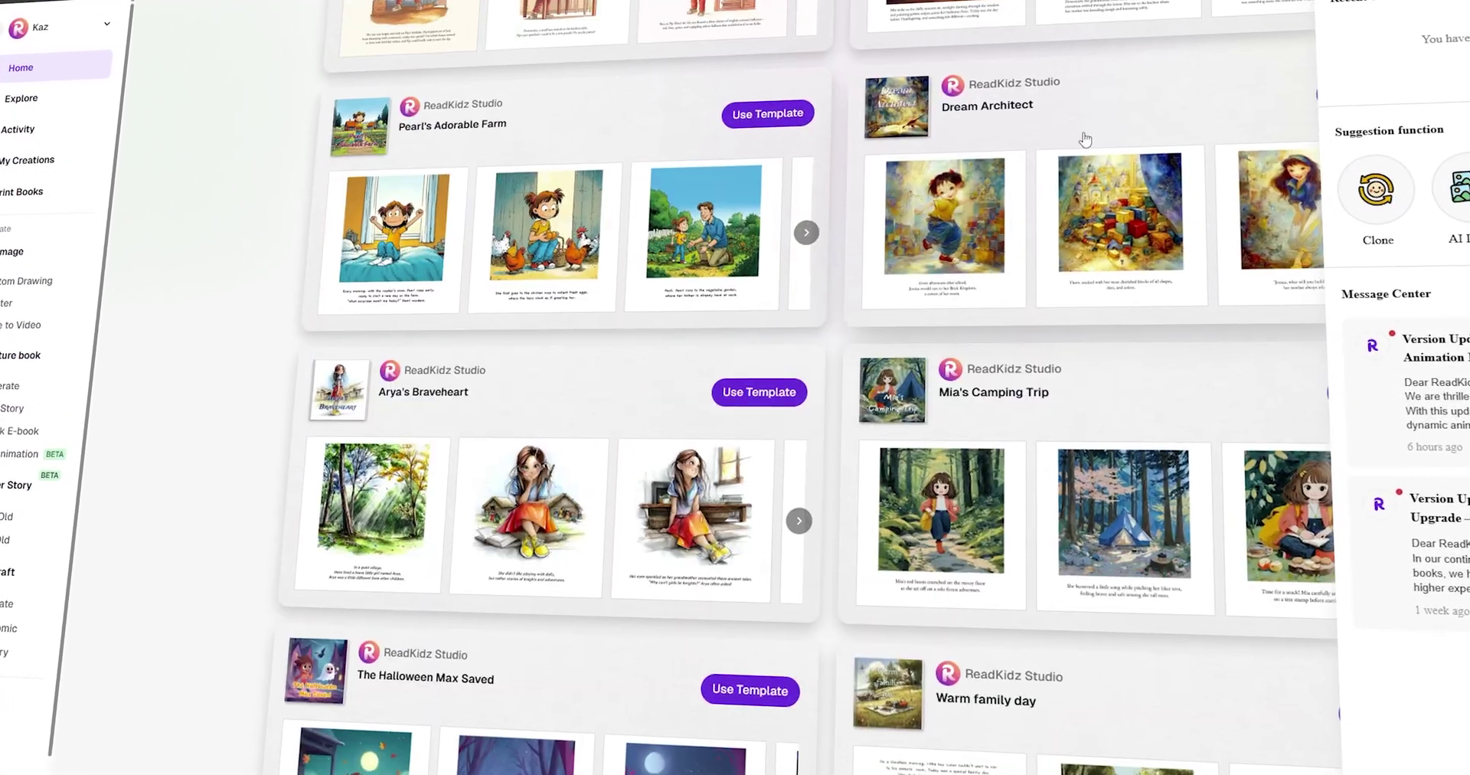
scroll(1072, 147, up, 15)
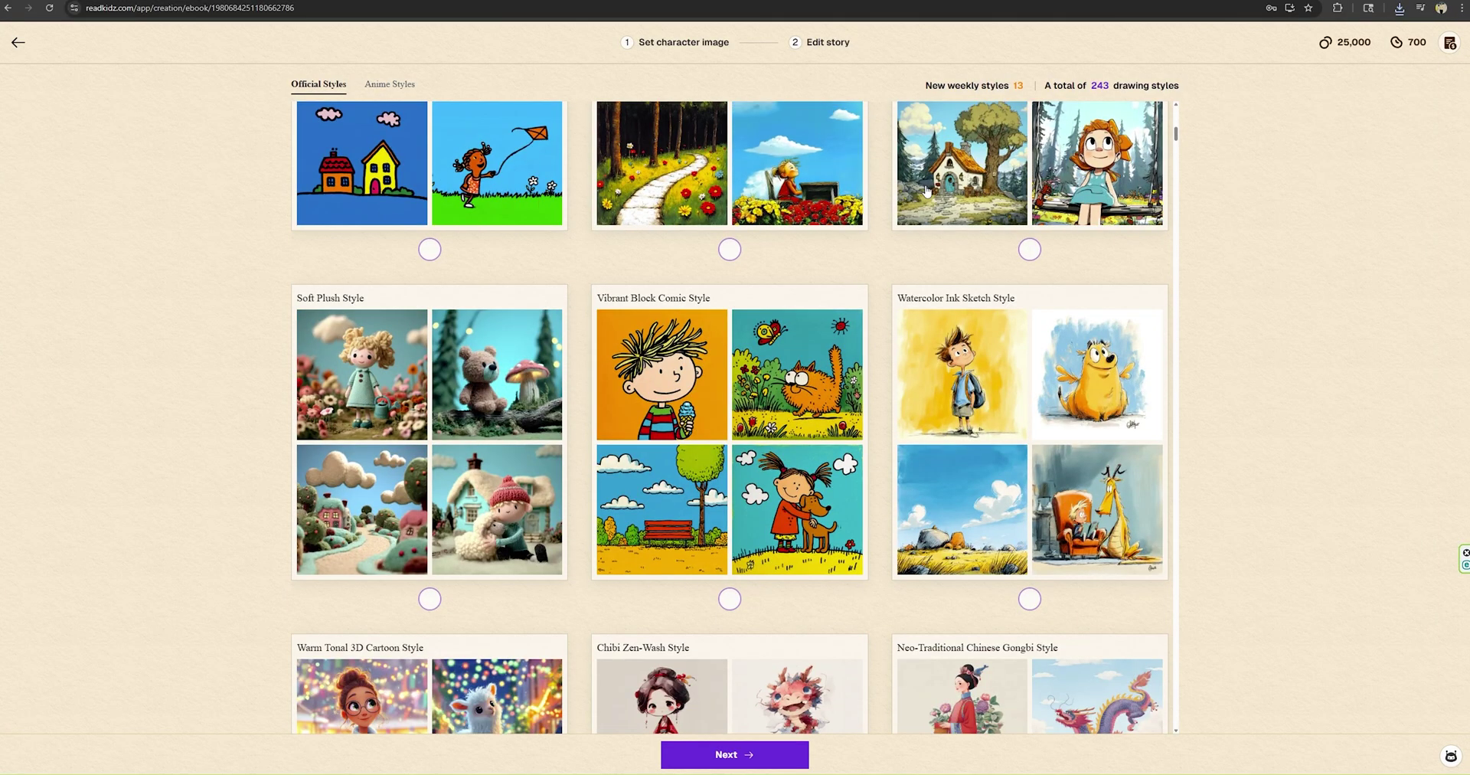
scroll(927, 190, down, 5)
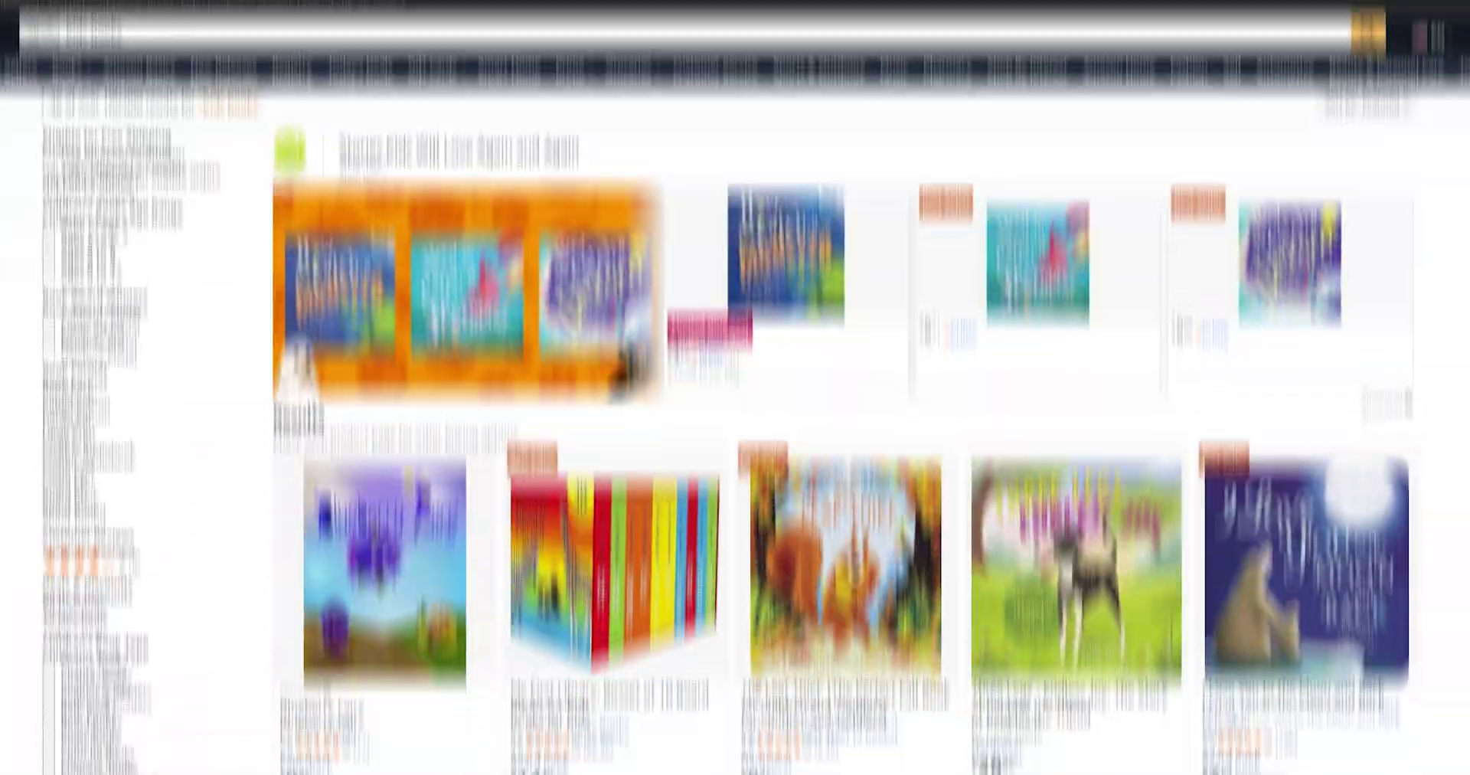
scroll(735, 387, down, 10)
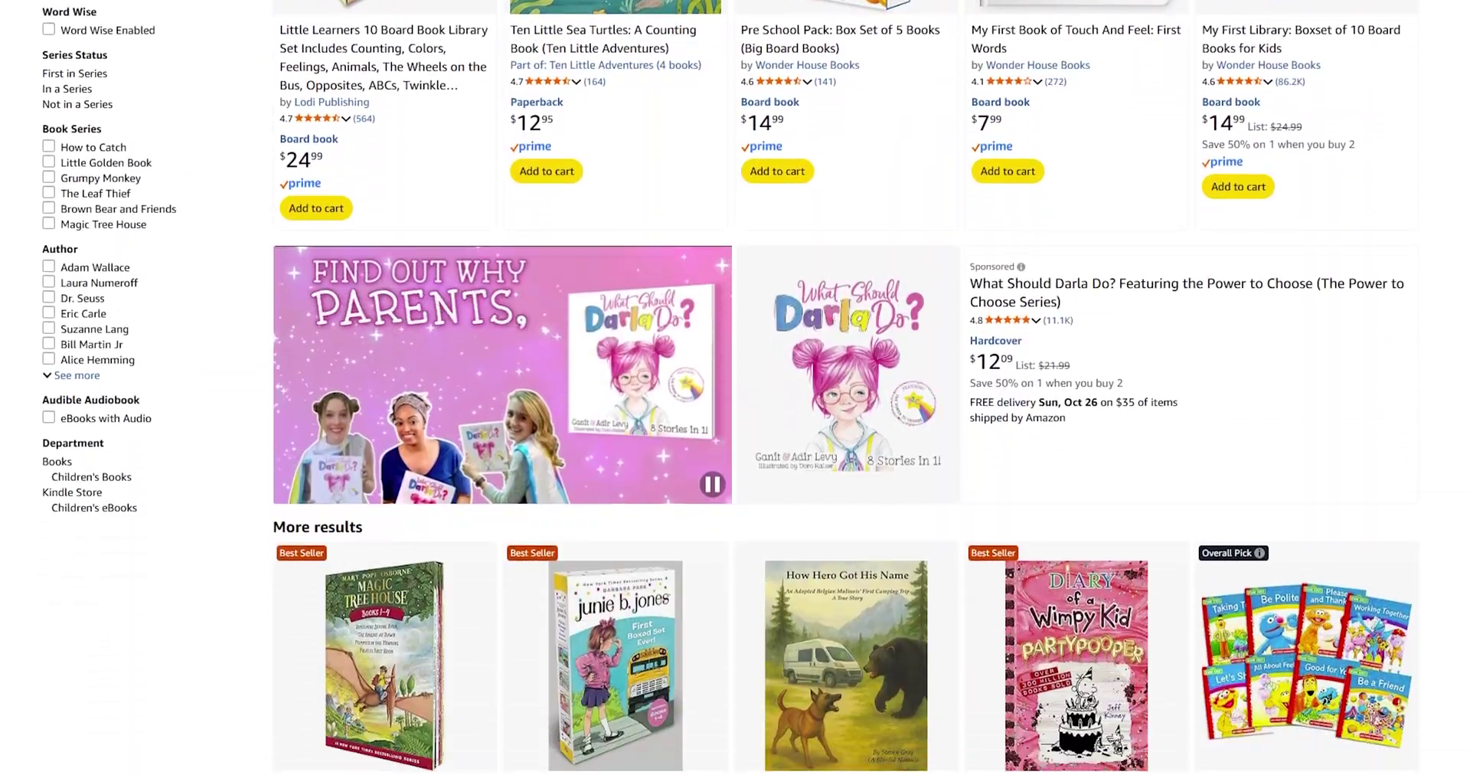
scroll(735, 387, down, 2)
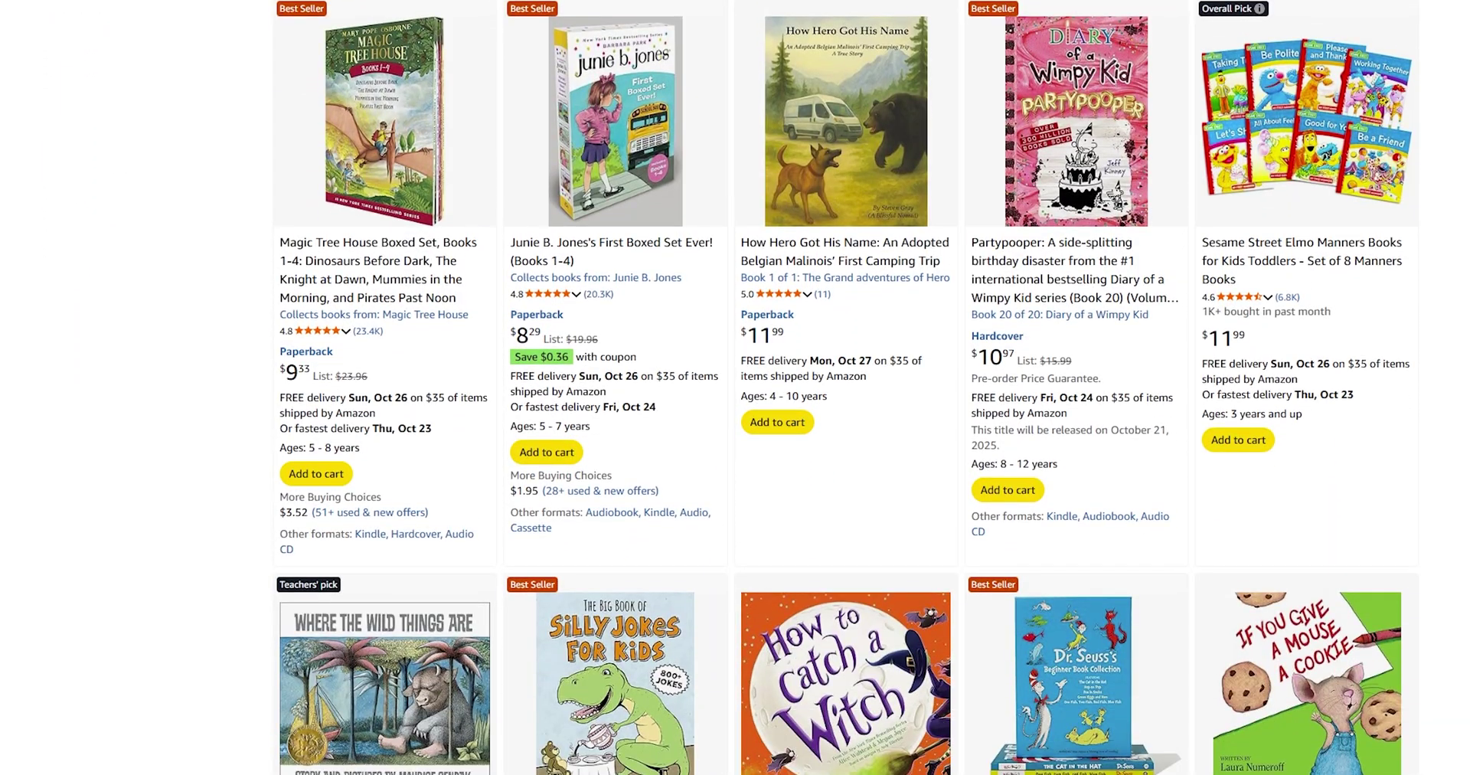
scroll(735, 388, up, 20)
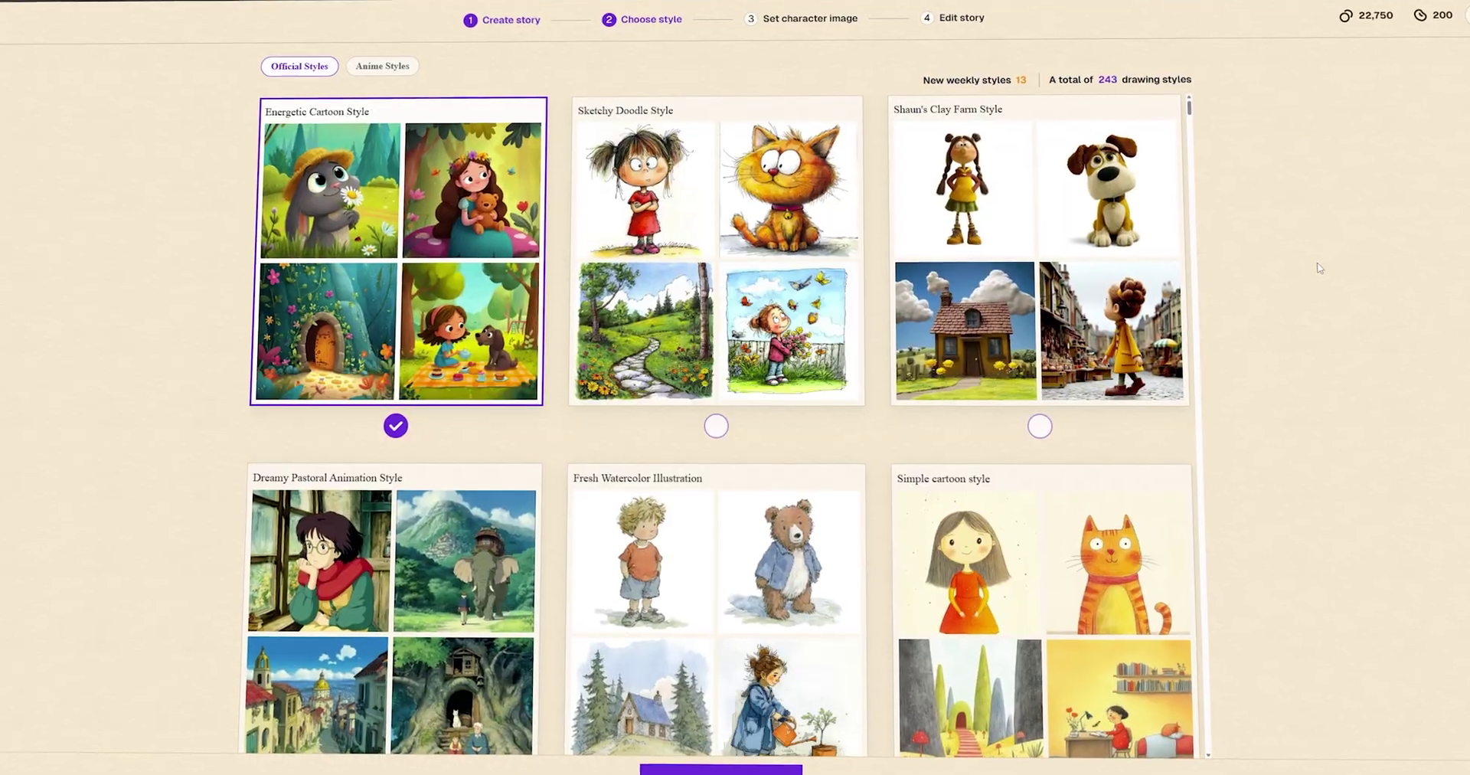
scroll(1184, 304, down, 2)
scroll(1185, 304, down, 10)
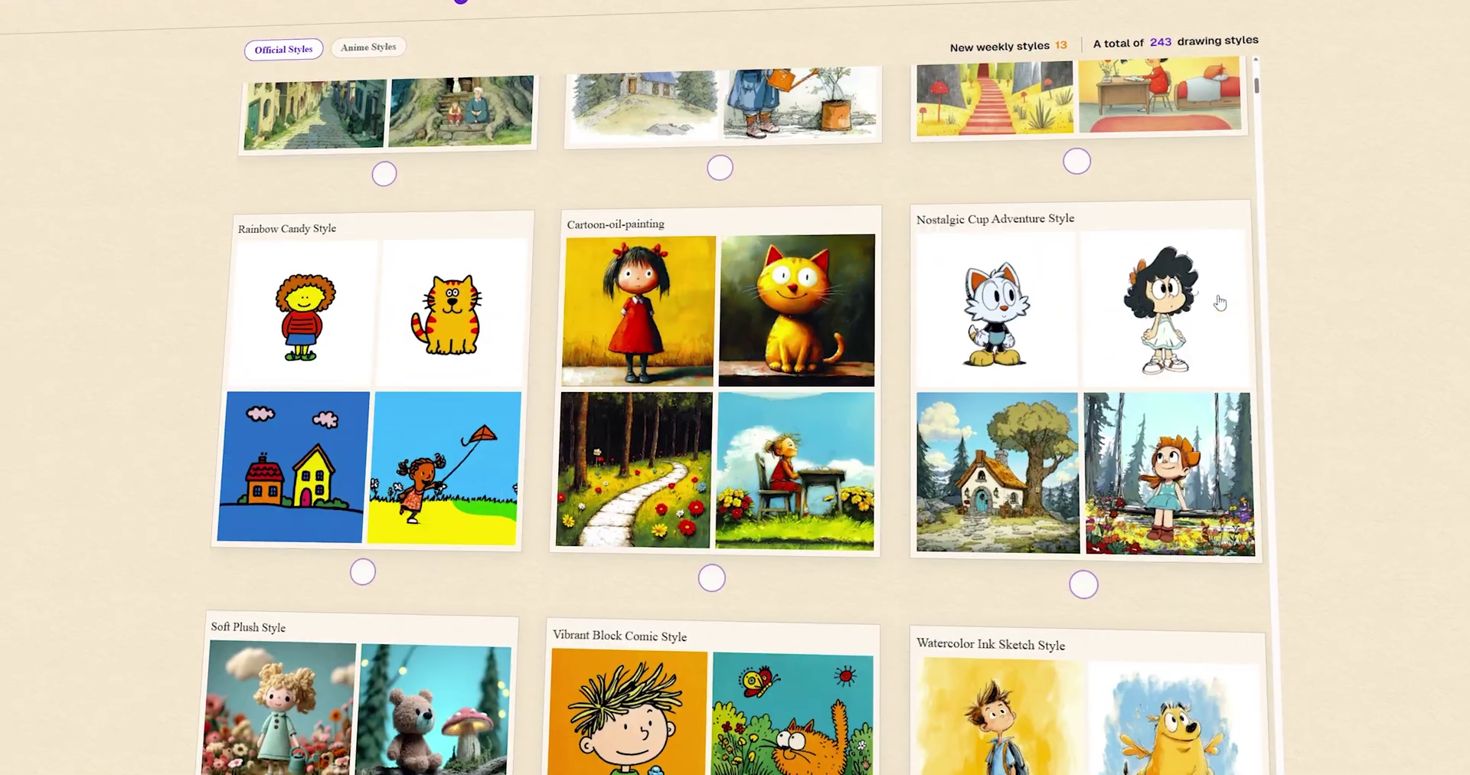
scroll(1265, 296, down, 15)
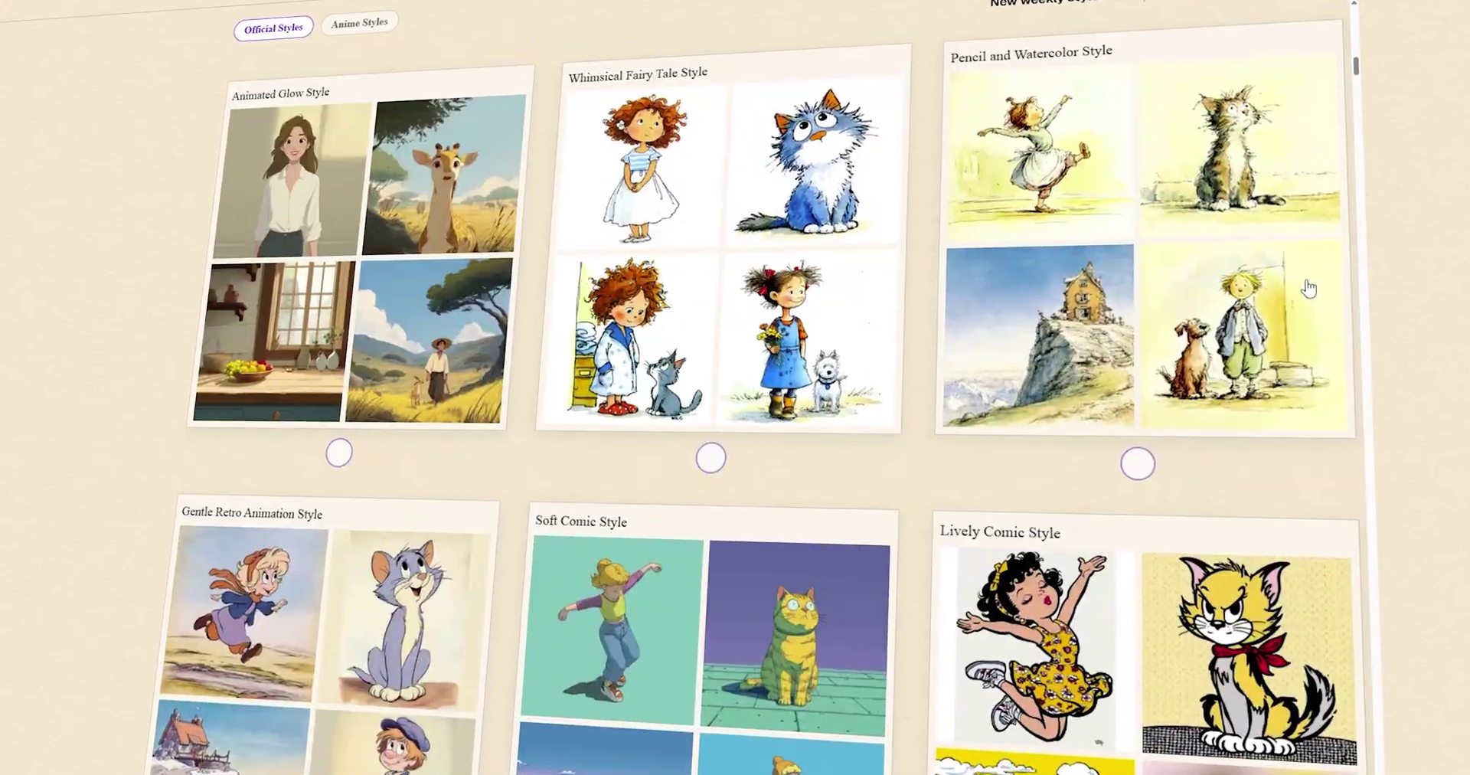
scroll(1336, 286, down, 10)
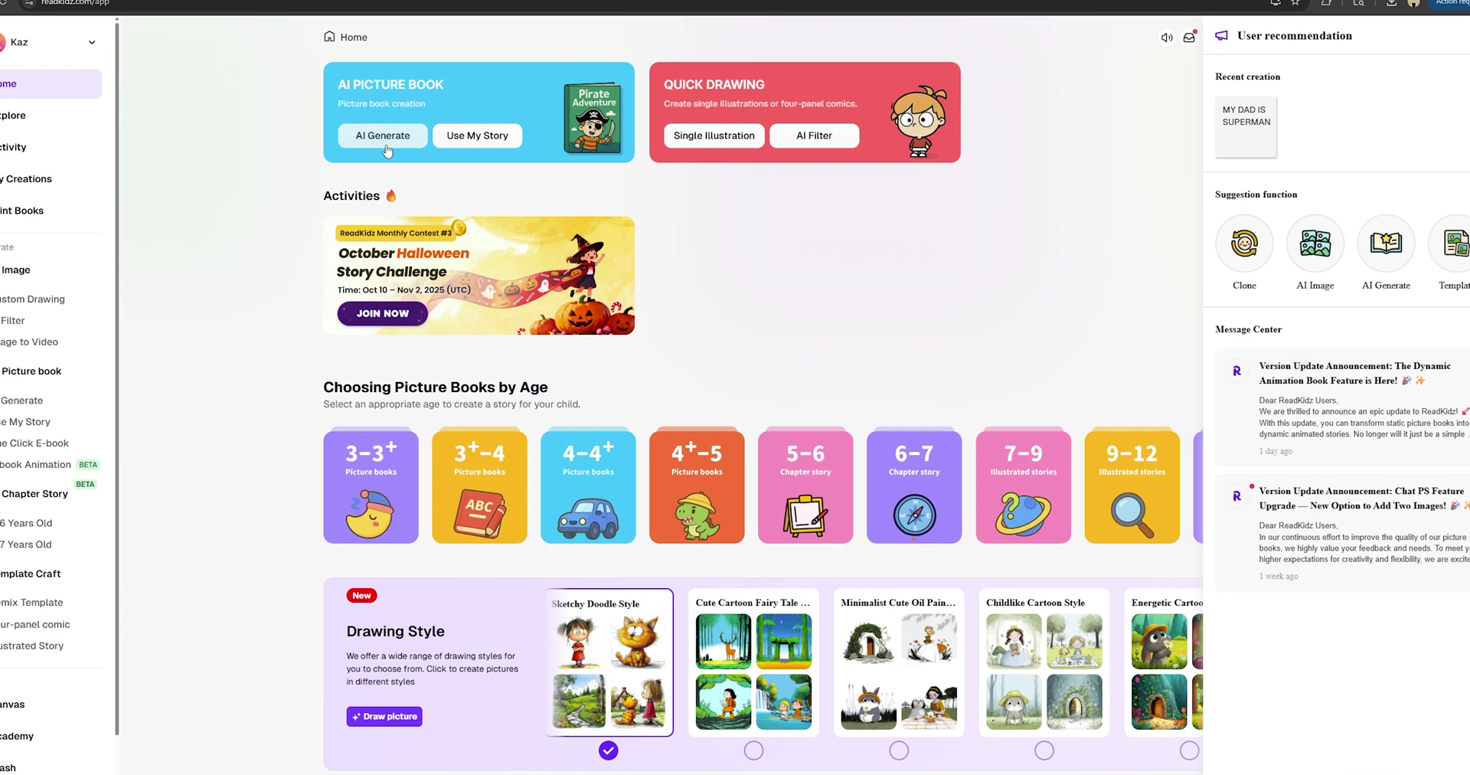
Step: Start an AI-generated single picture book and go through the whole beginner's guide
click(250, 272)
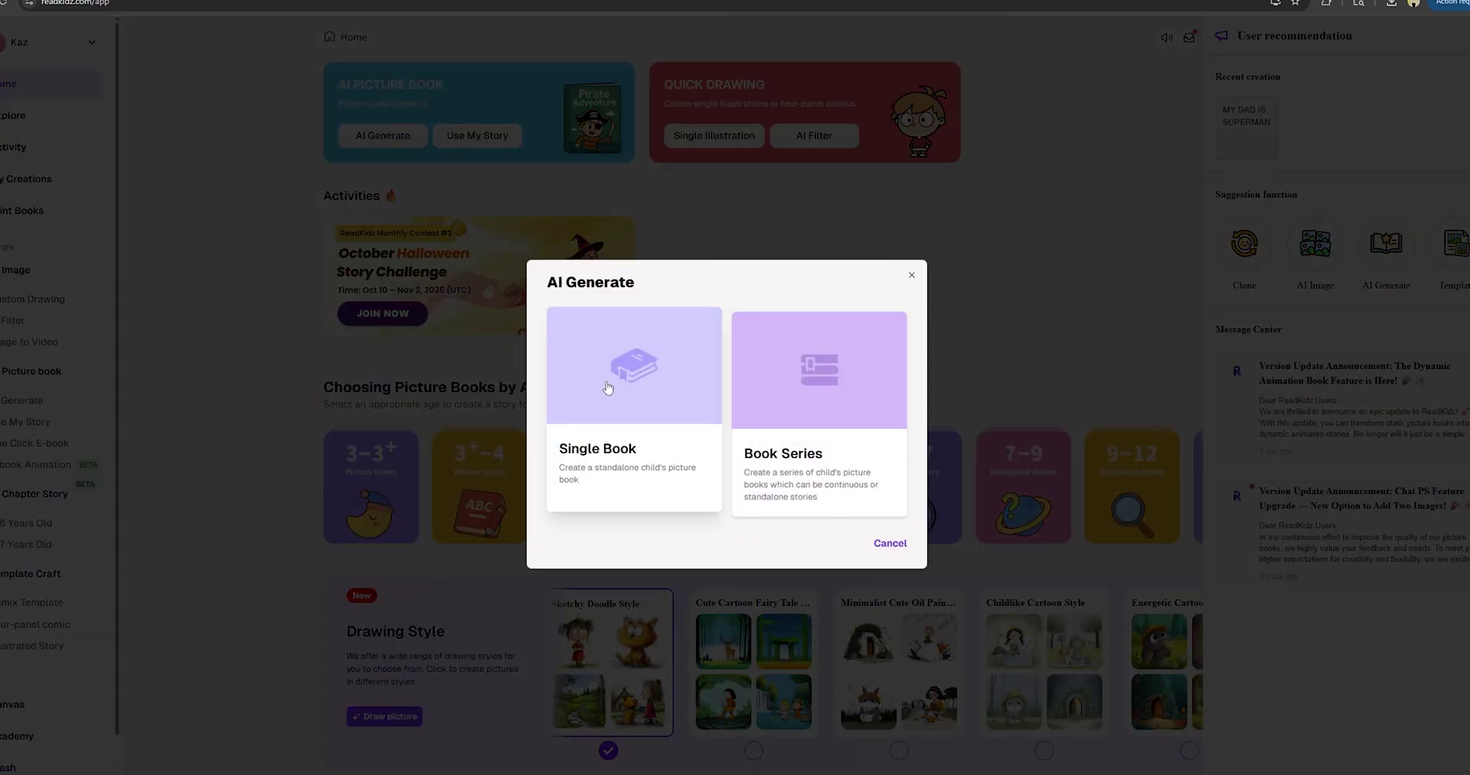
click(623, 459)
click(713, 687)
click(711, 681)
click(709, 675)
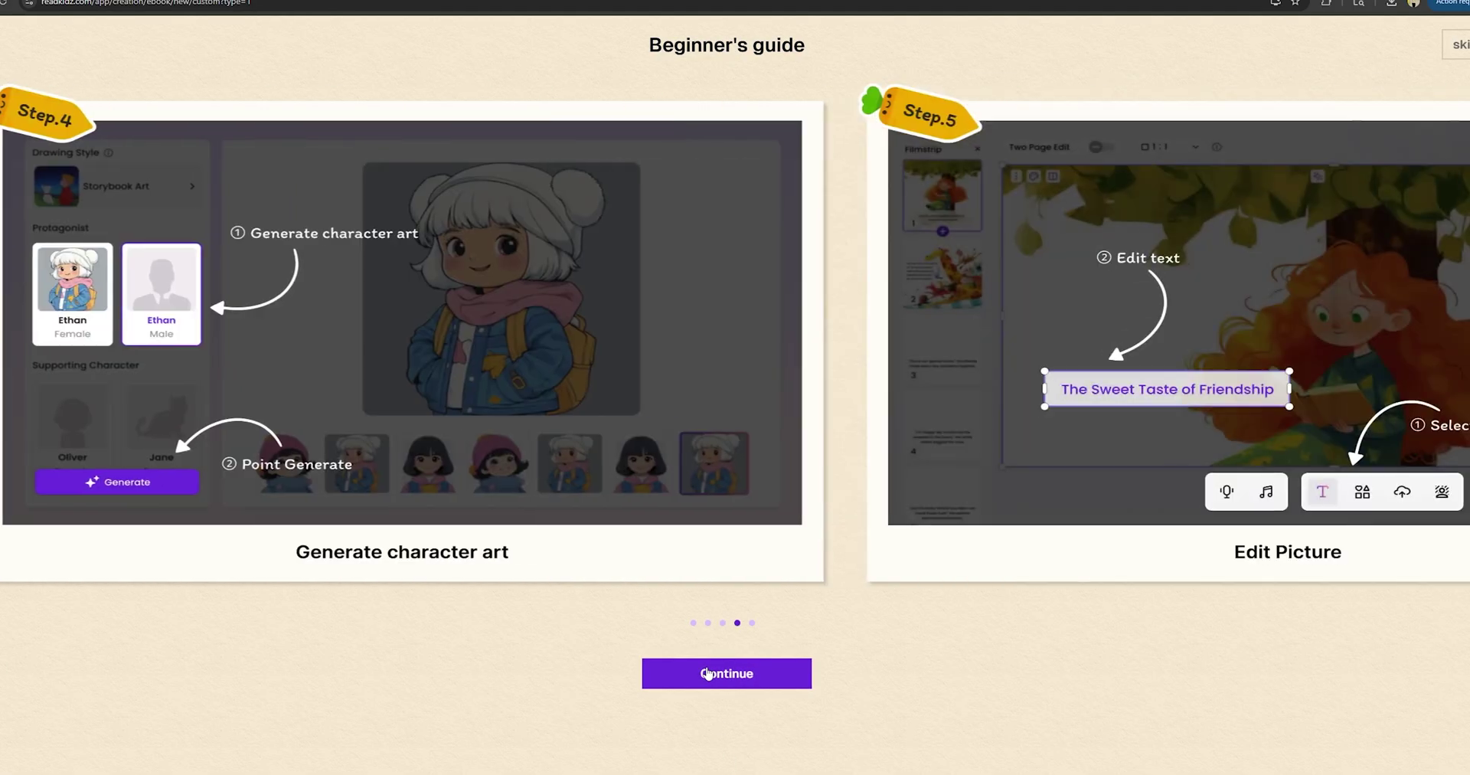
click(708, 674)
click(708, 673)
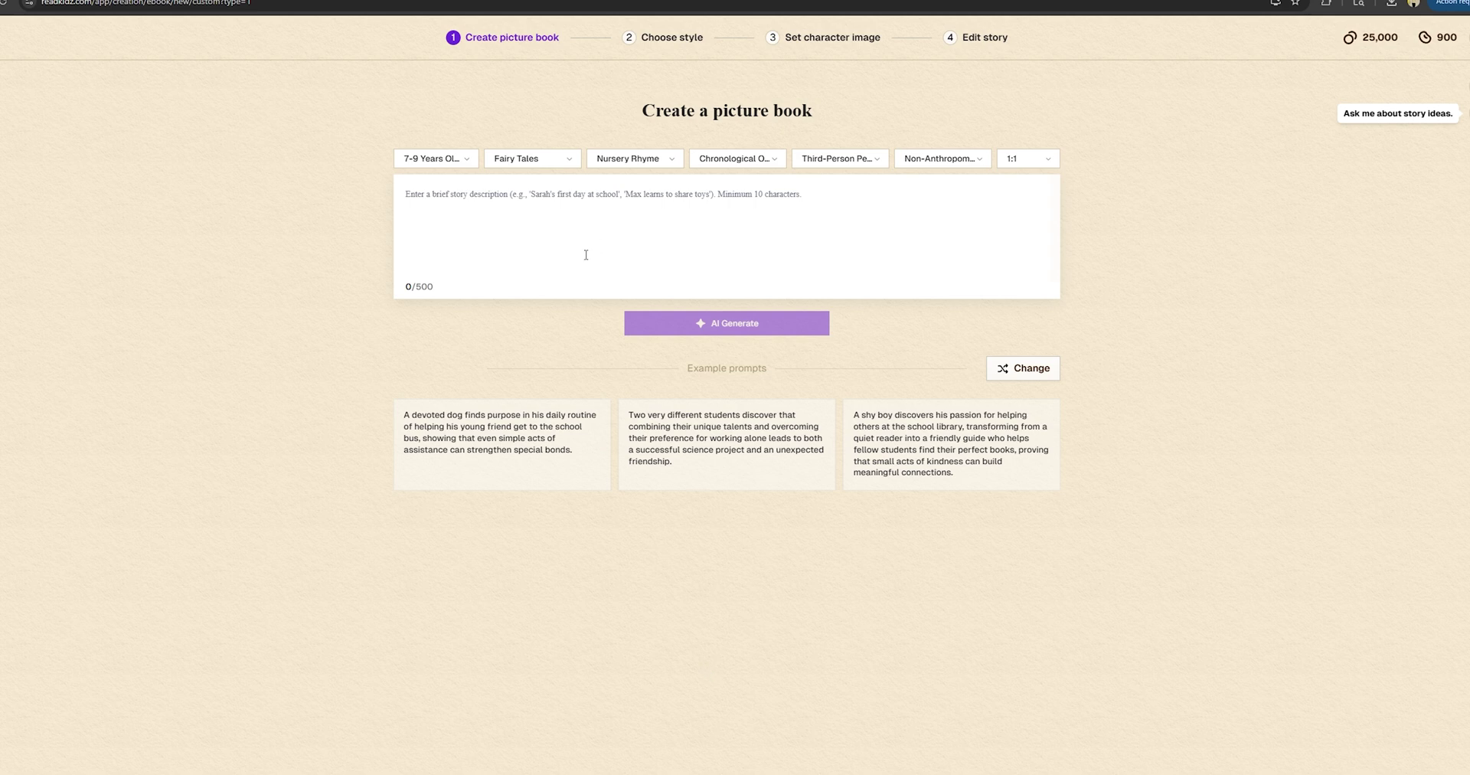
Step: Set the reader age to 9-12 years, keeping Adventure as the story type and Camping & Wilderness as the theme
click(463, 159)
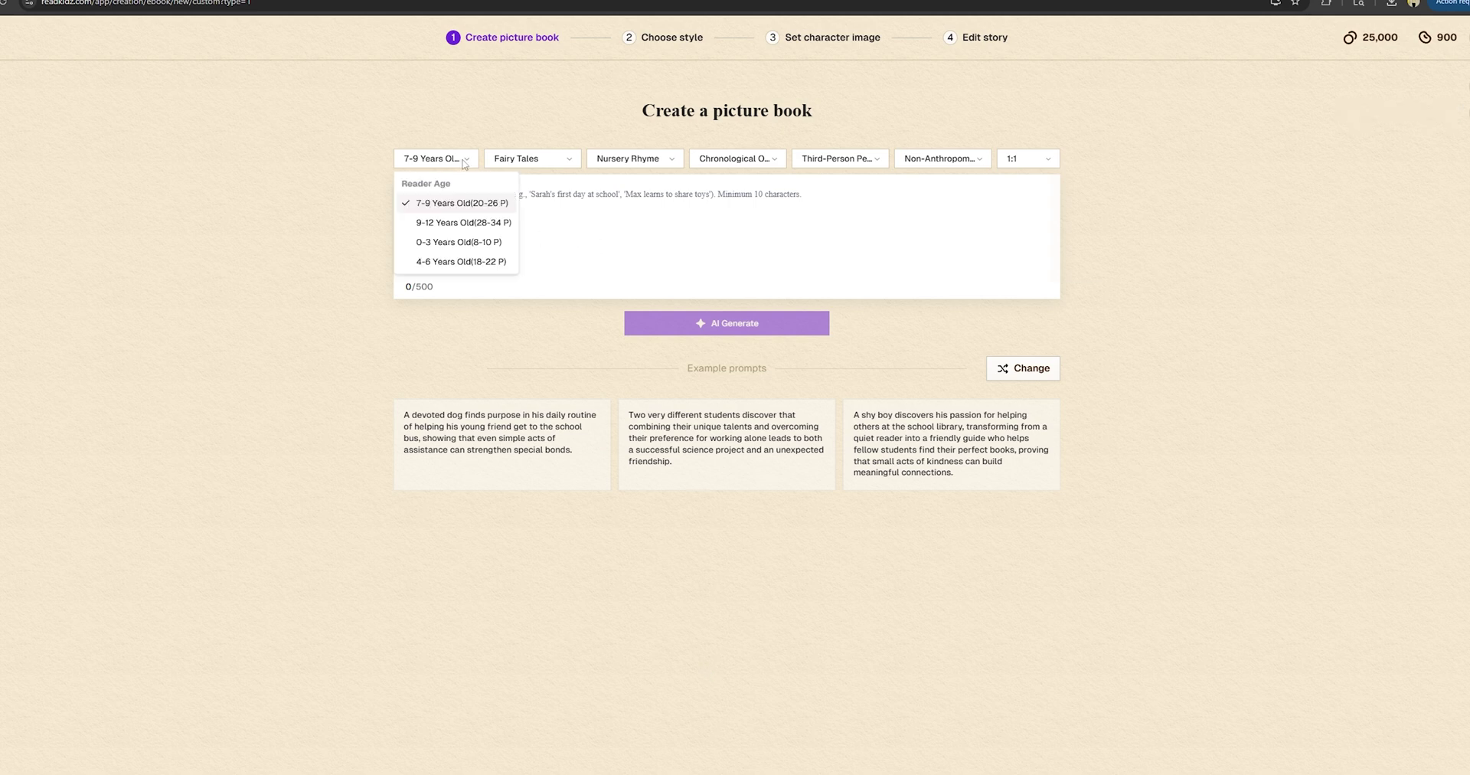
click(455, 222)
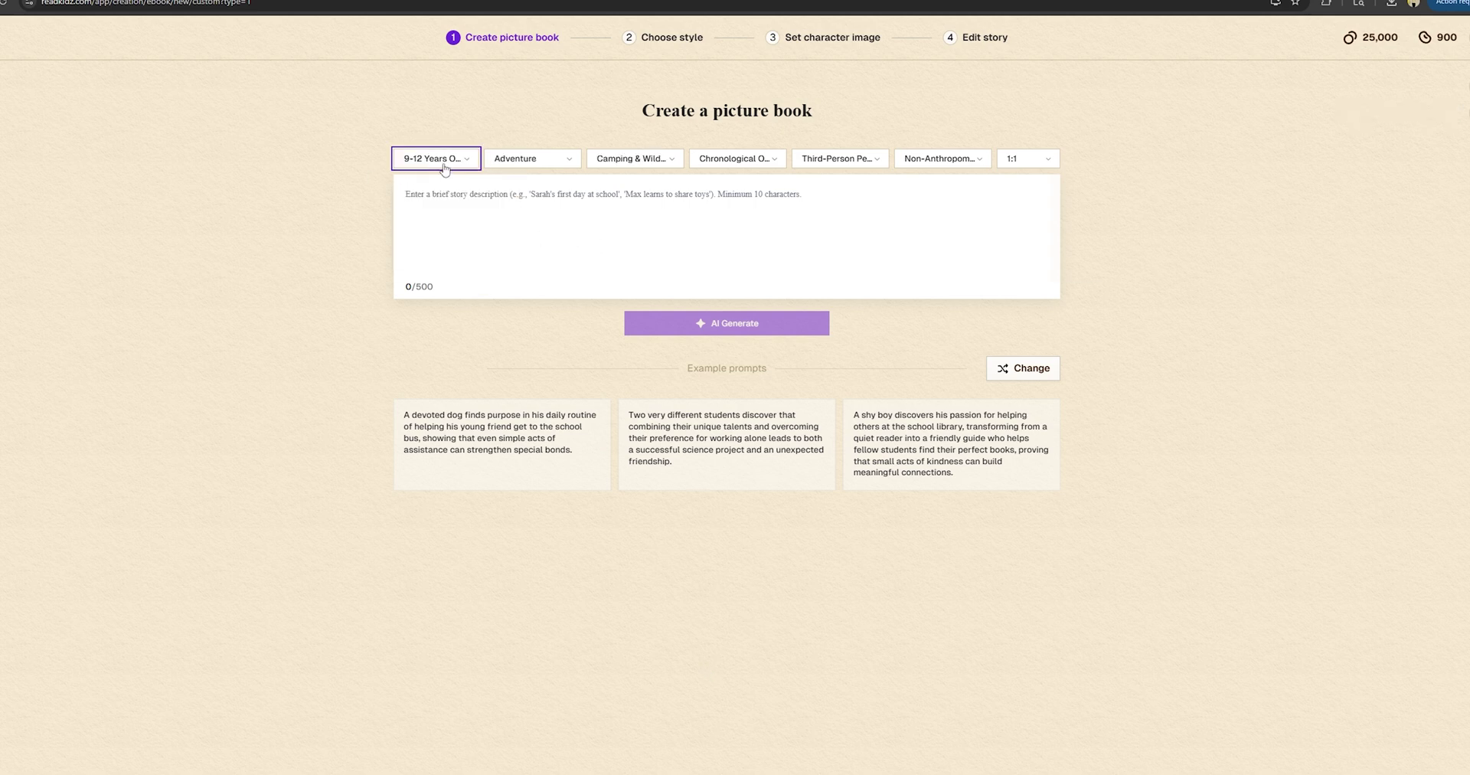
click(546, 164)
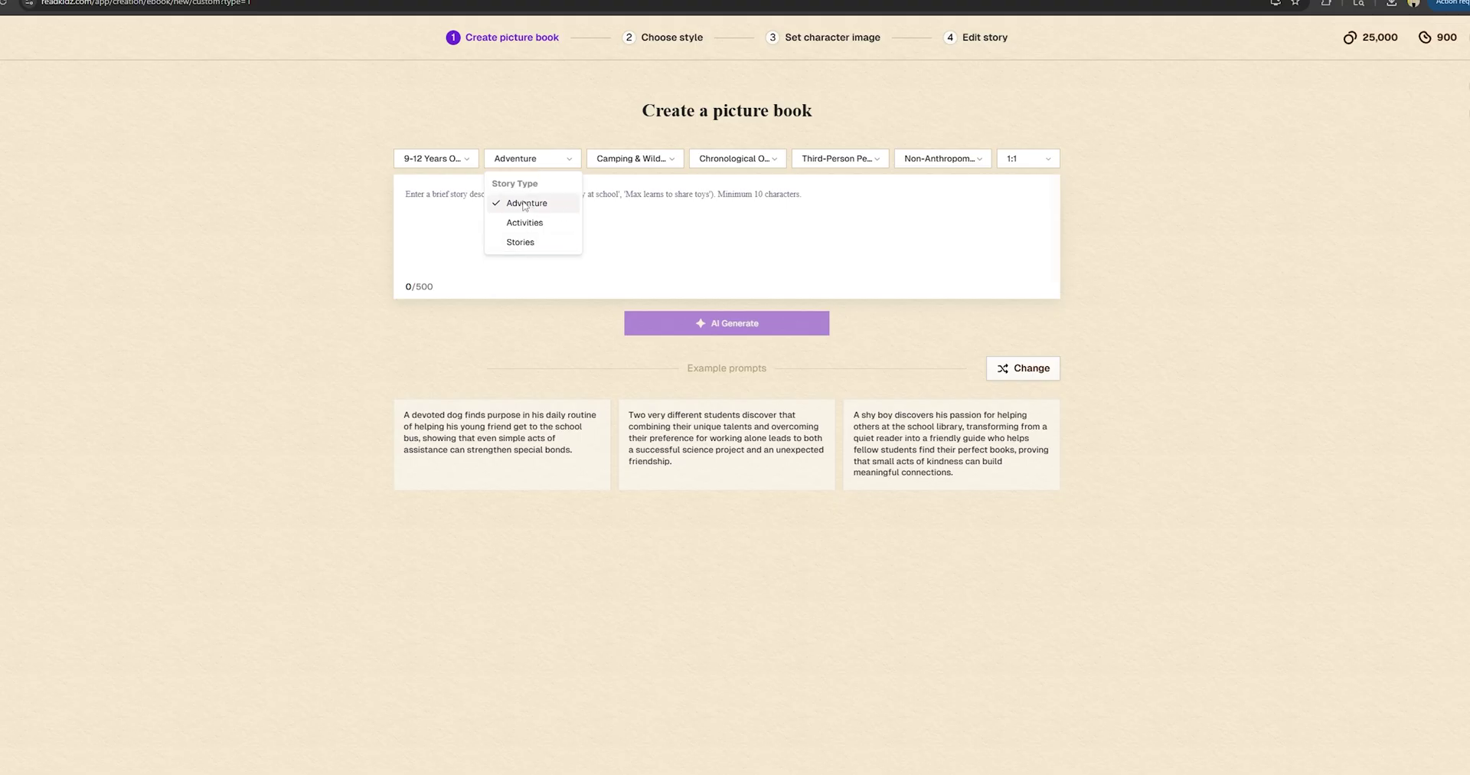
click(635, 158)
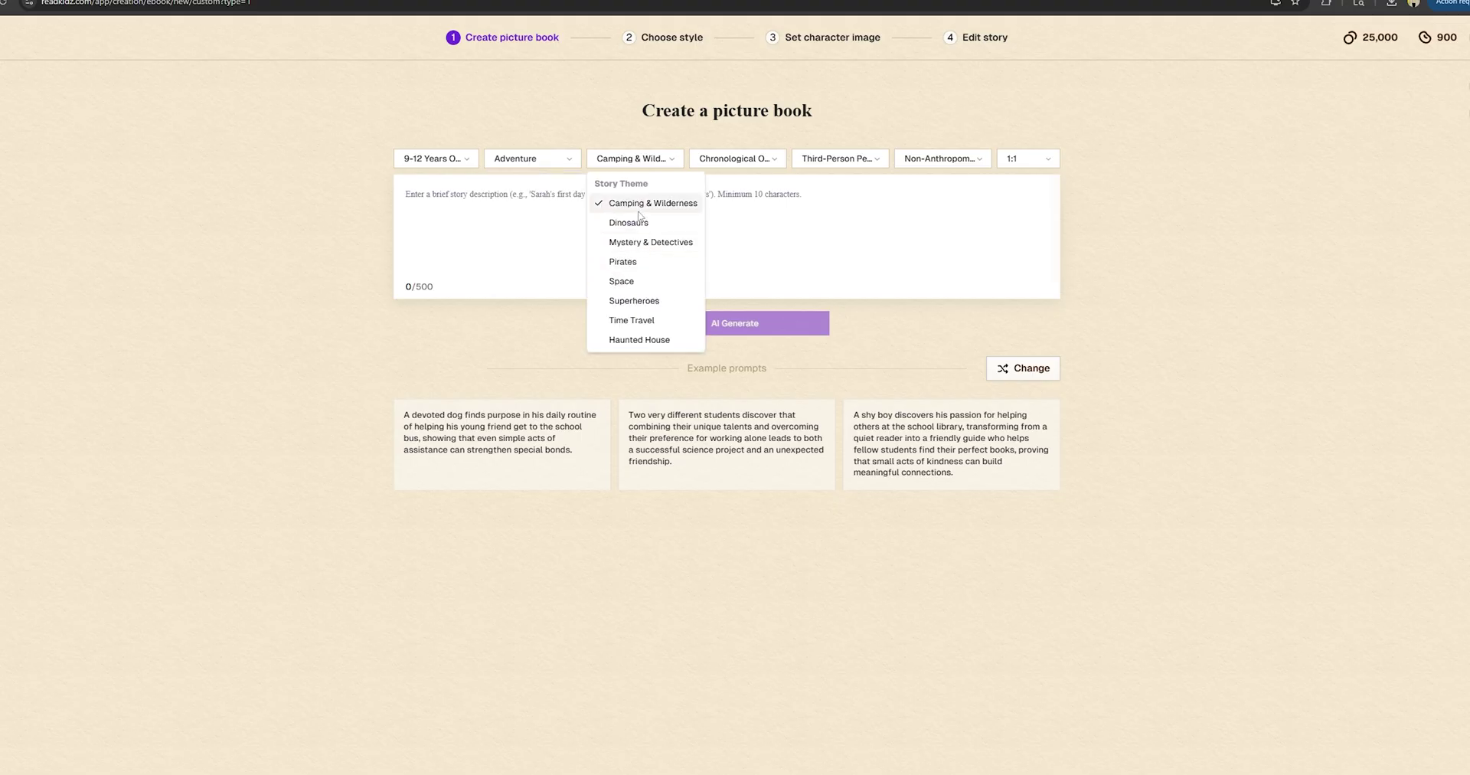
click(645, 204)
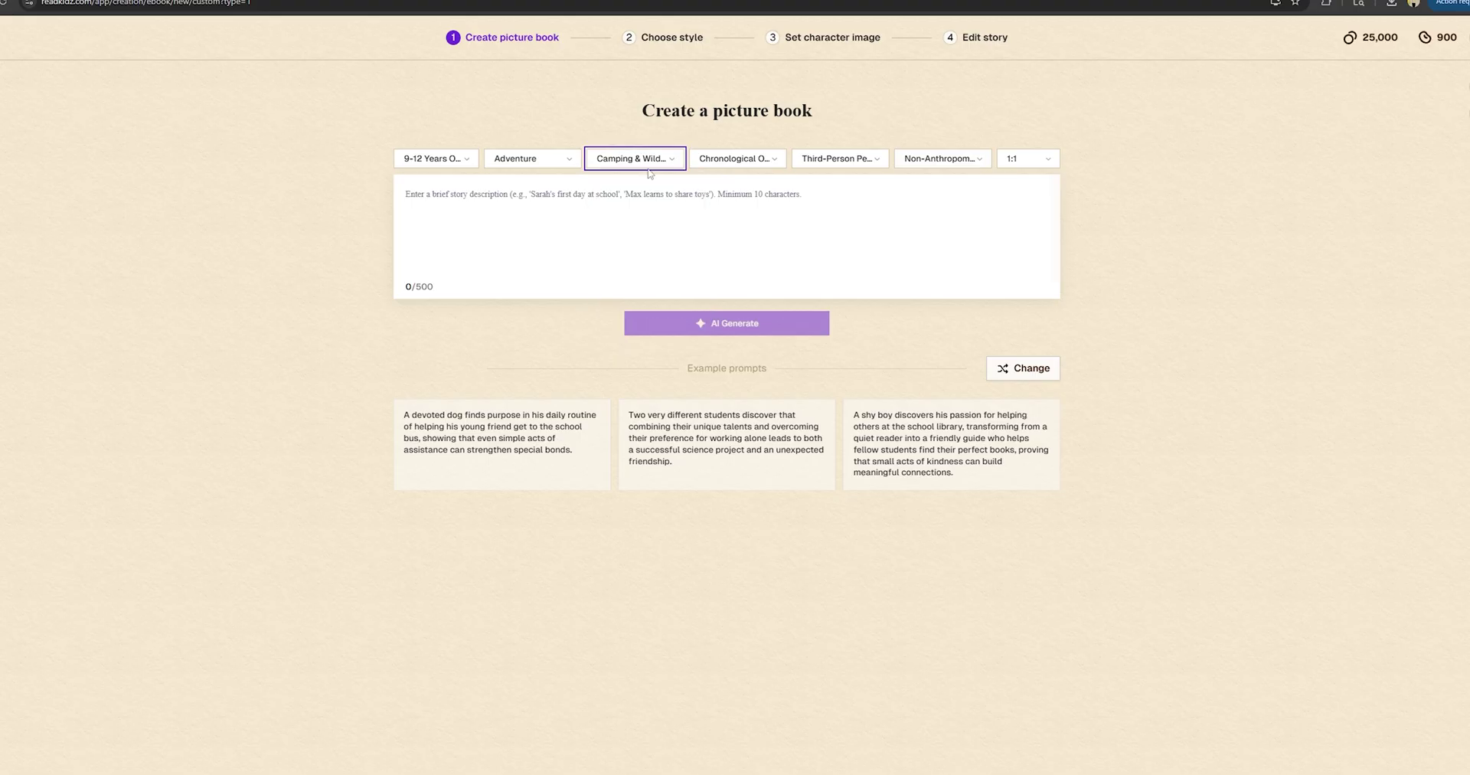
Step: Keep the narrative in Chronological Order and set the book size to 16:9
click(744, 164)
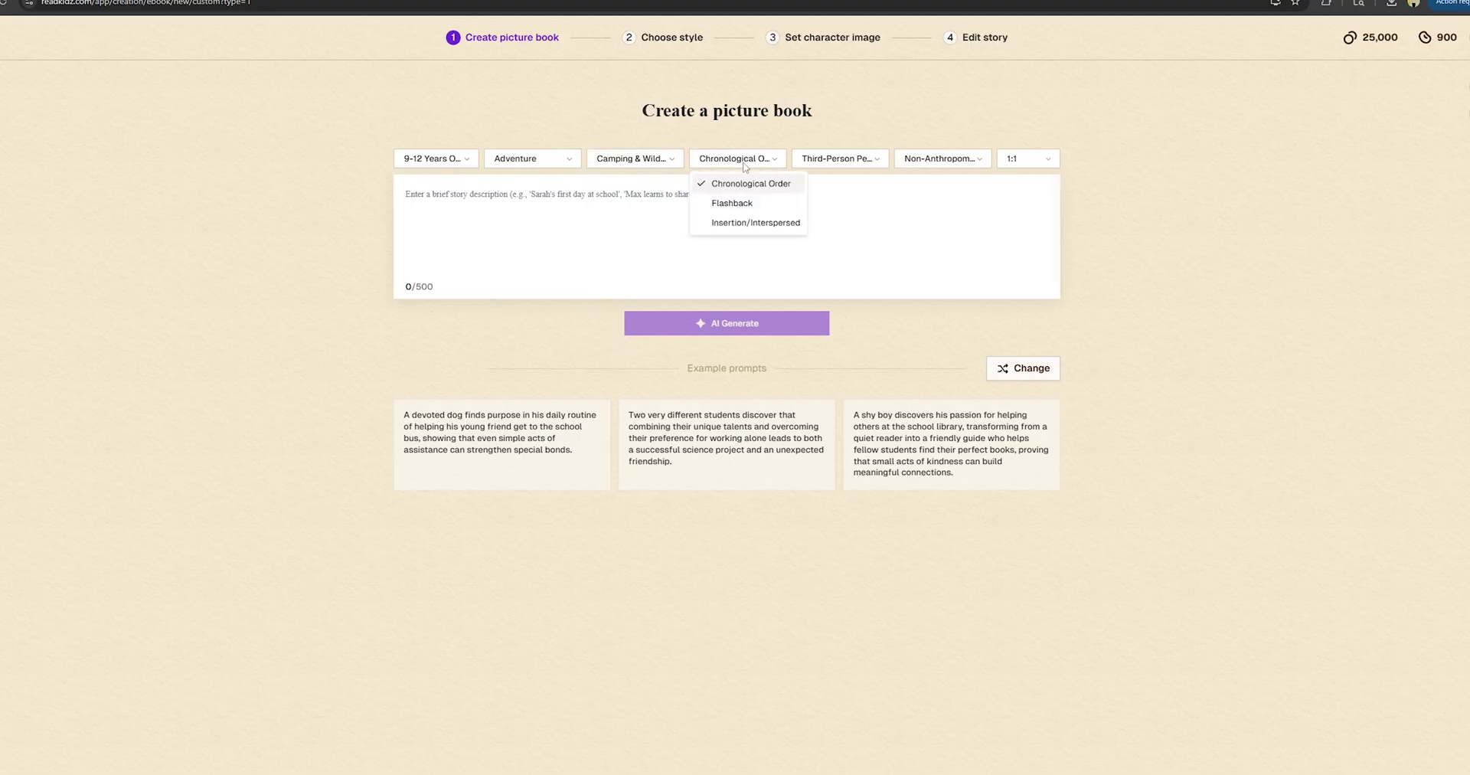
click(754, 189)
click(1036, 158)
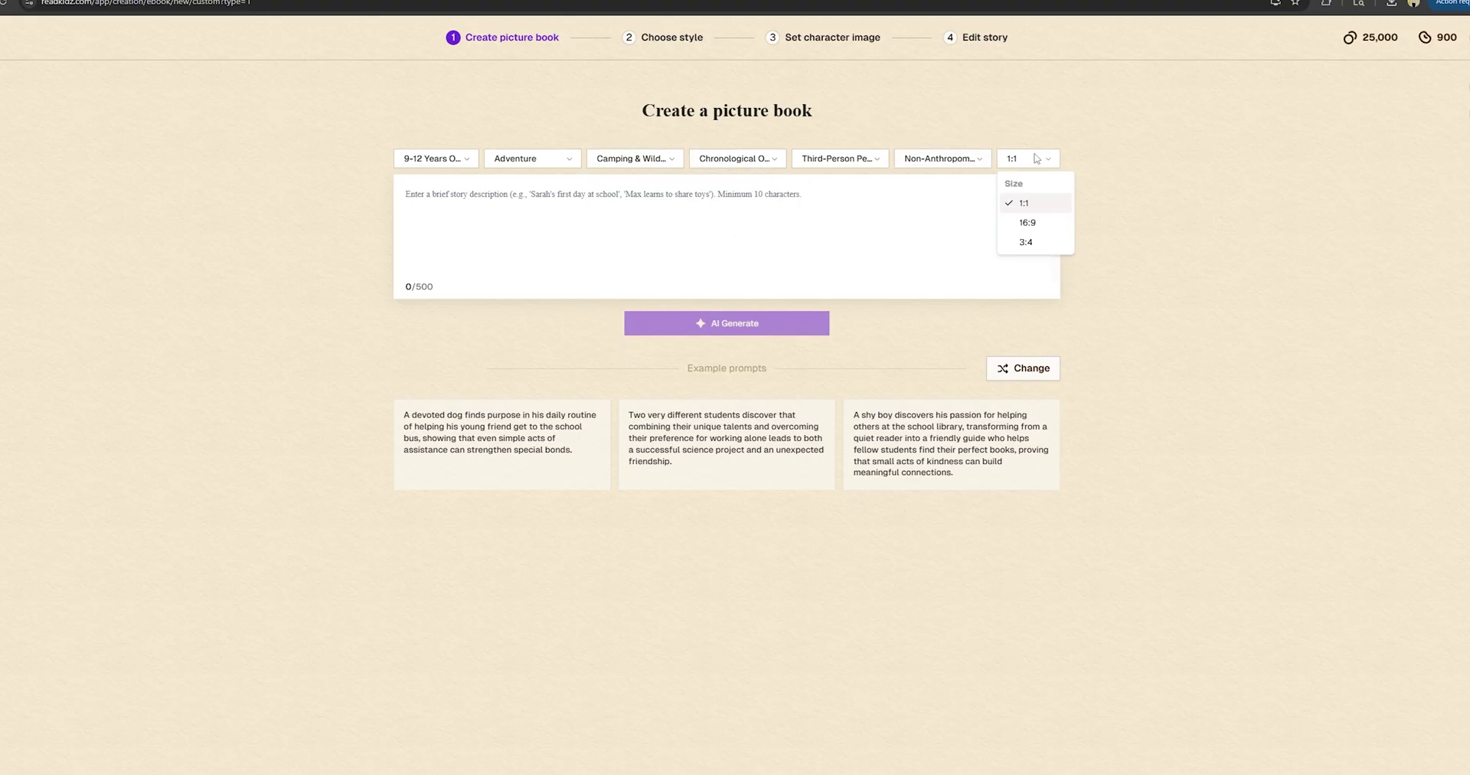
click(1047, 228)
Step: Enter the story description "Alex and his Family go on a trip to camp in the mountains, and they find a little fox."
click(483, 194)
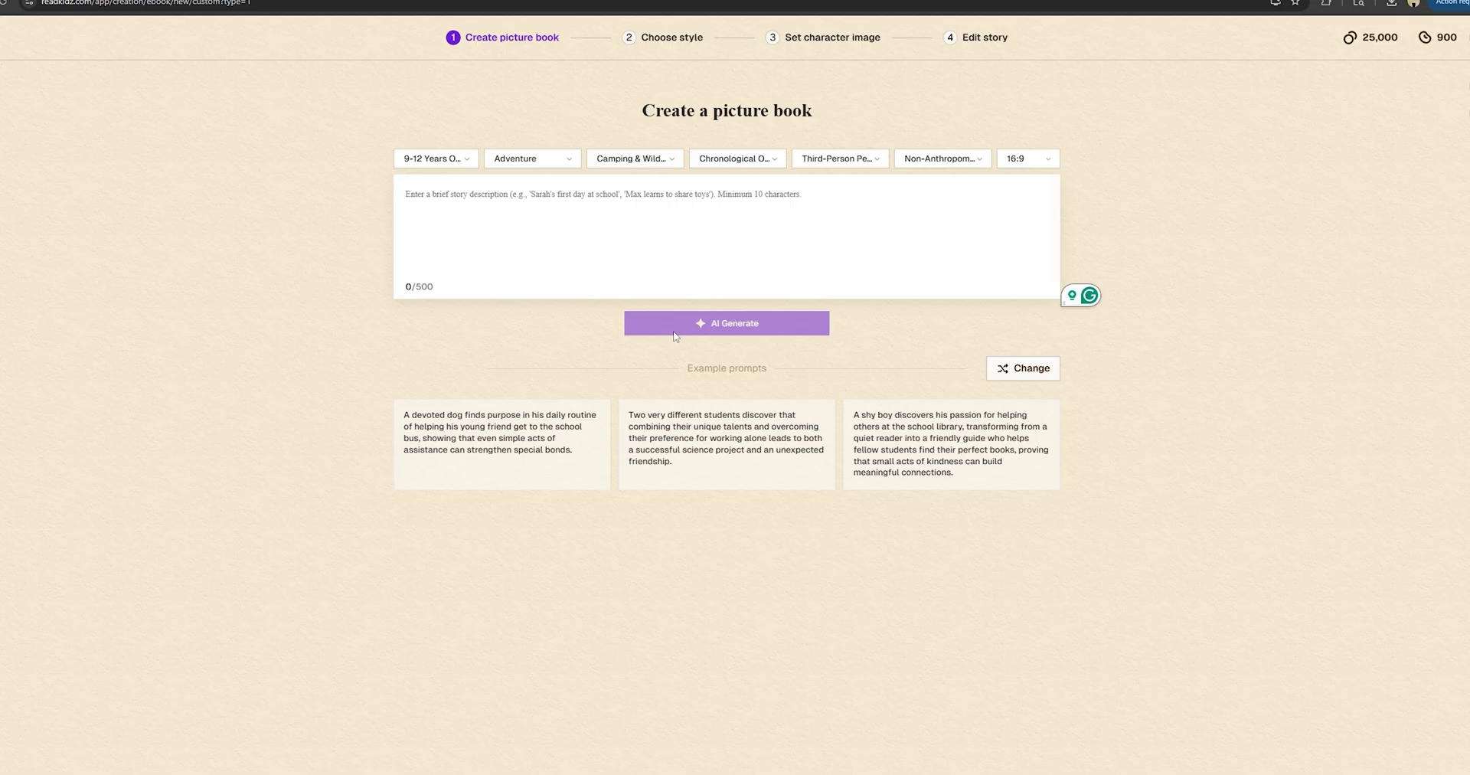
text(Alex and his Family go a trip to camp in mountains, and they )
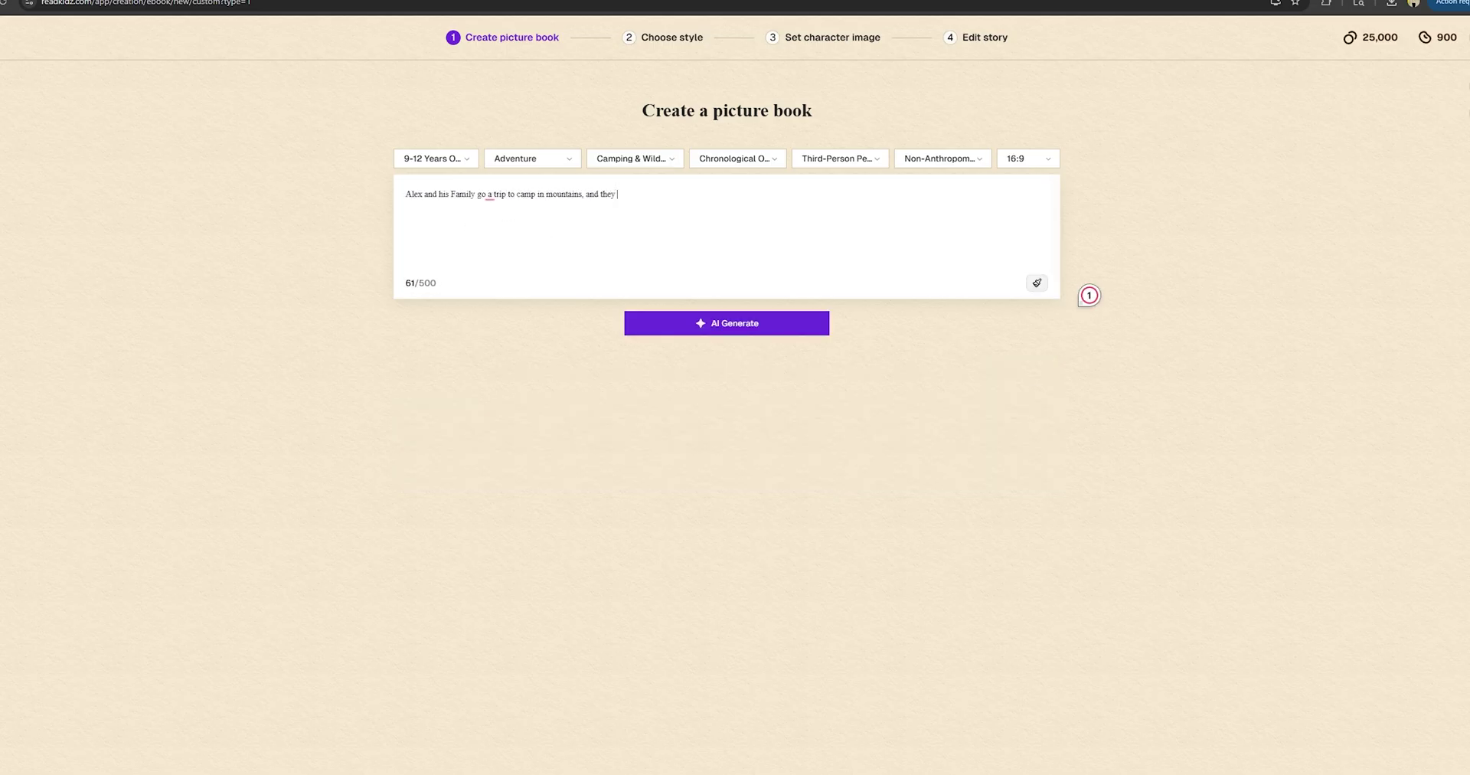
text(found a little fox.)
click(567, 222)
click(505, 220)
mouse_move(650, 196)
click(720, 222)
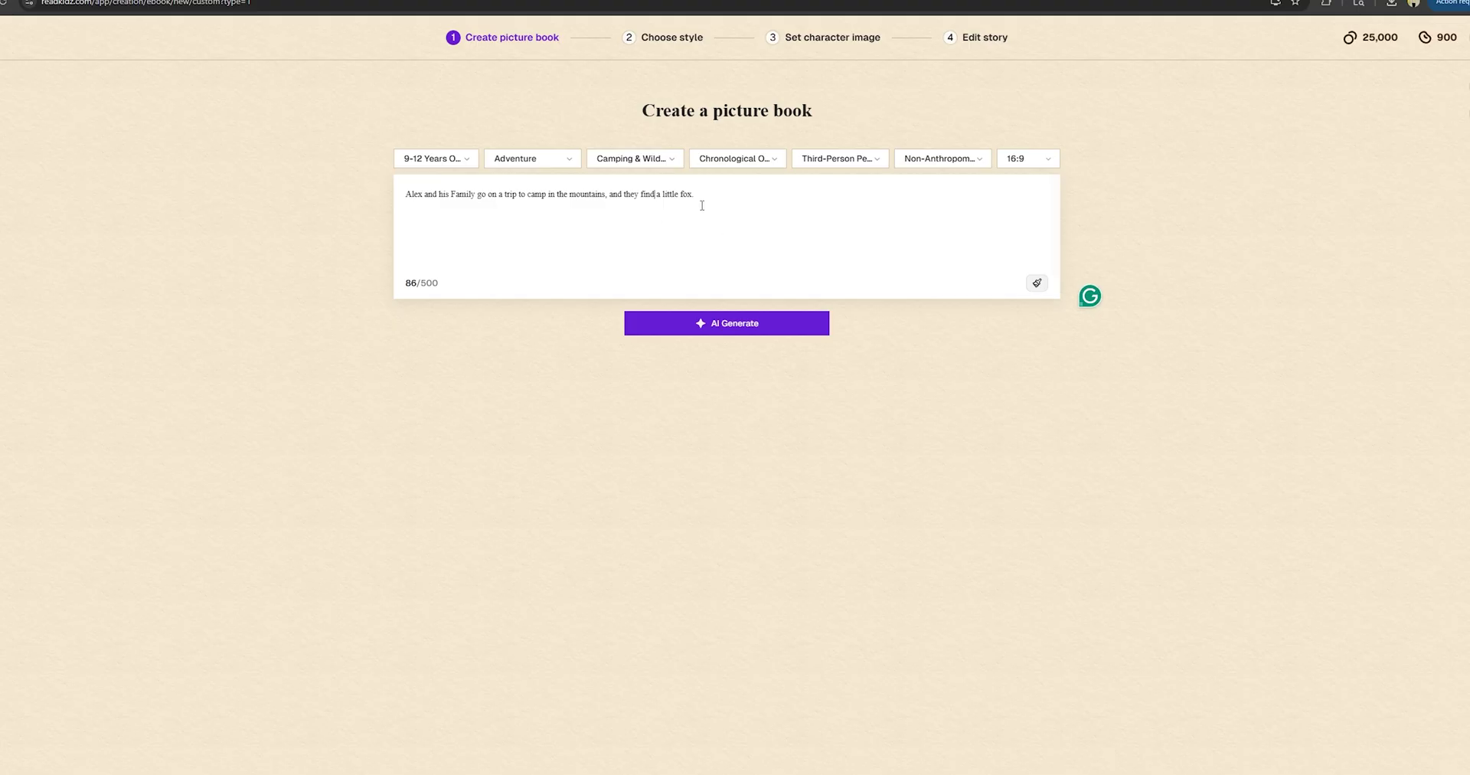
Step: Generate the story from the description and extract the roles from its text
click(737, 324)
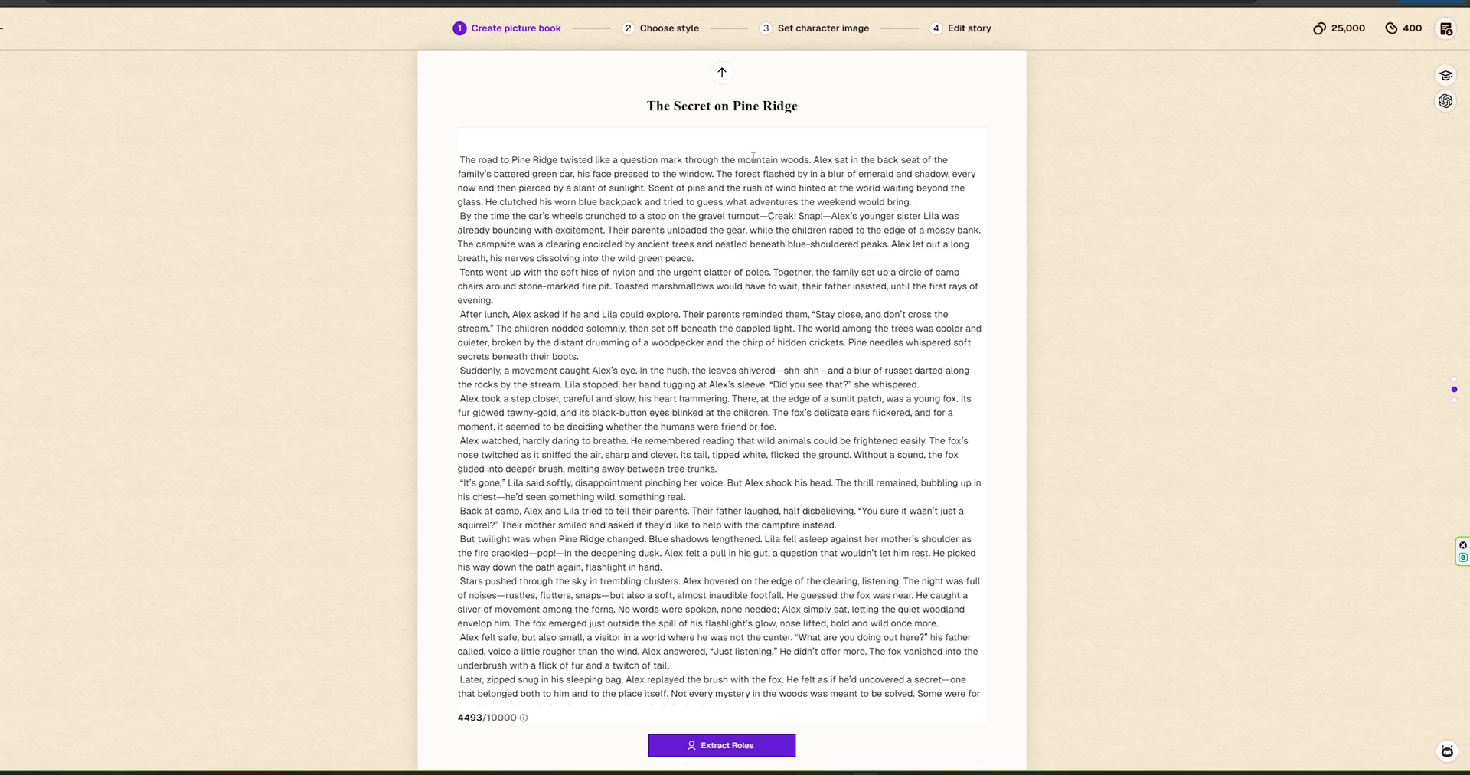
scroll(831, 338, down, 2)
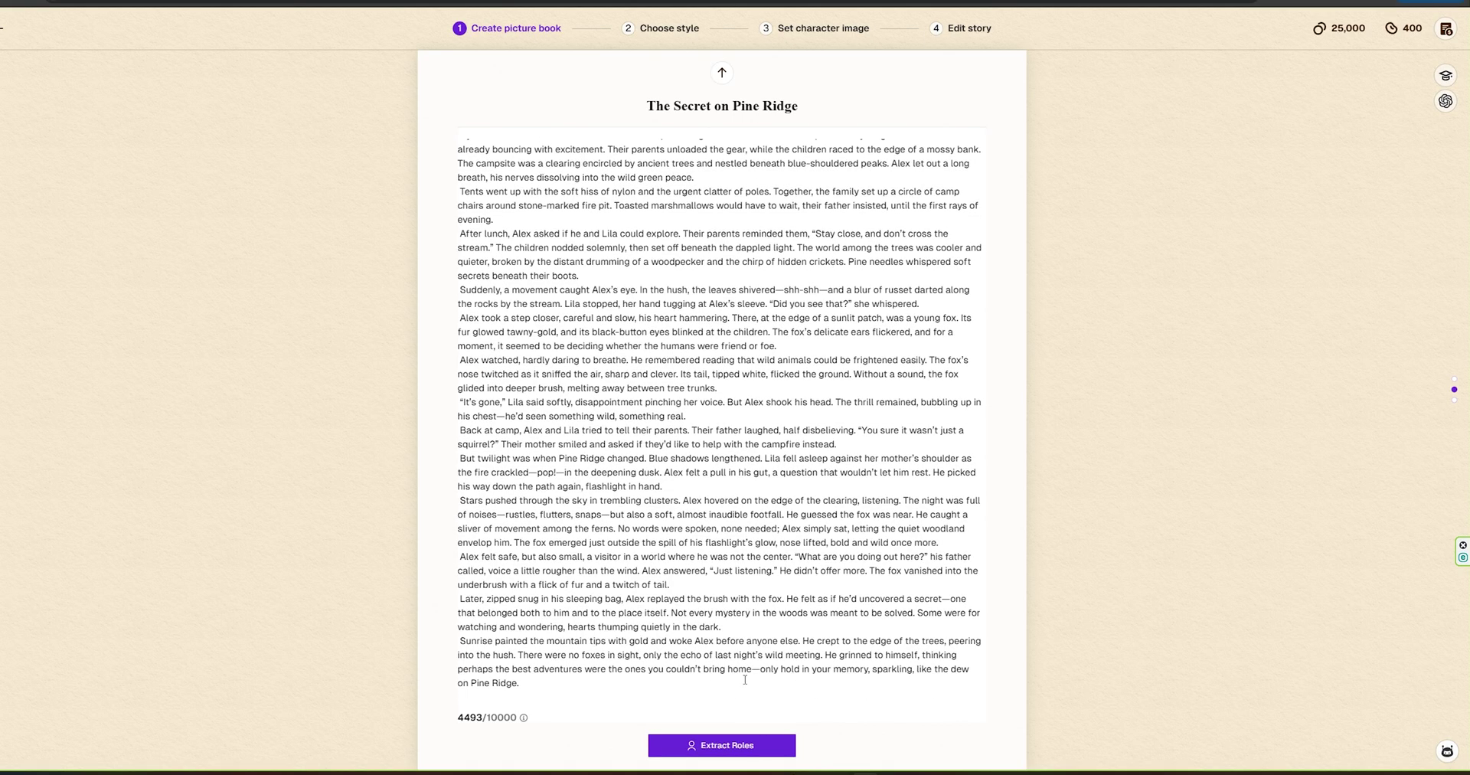
click(710, 746)
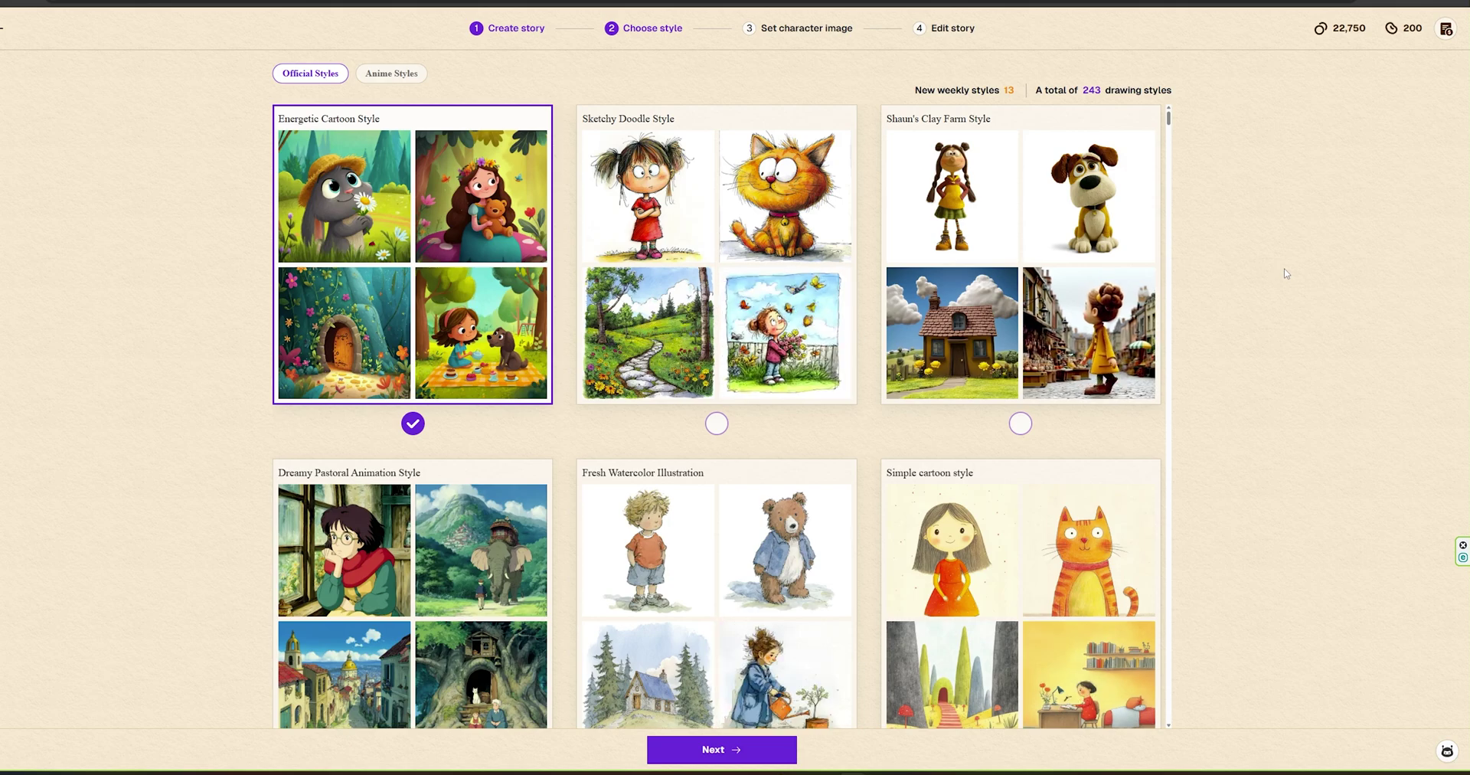
Step: Look through the official drawing styles and choose Energetic Cartoon Style for the book
scroll(1134, 313, down, 1)
scroll(1134, 313, down, 11)
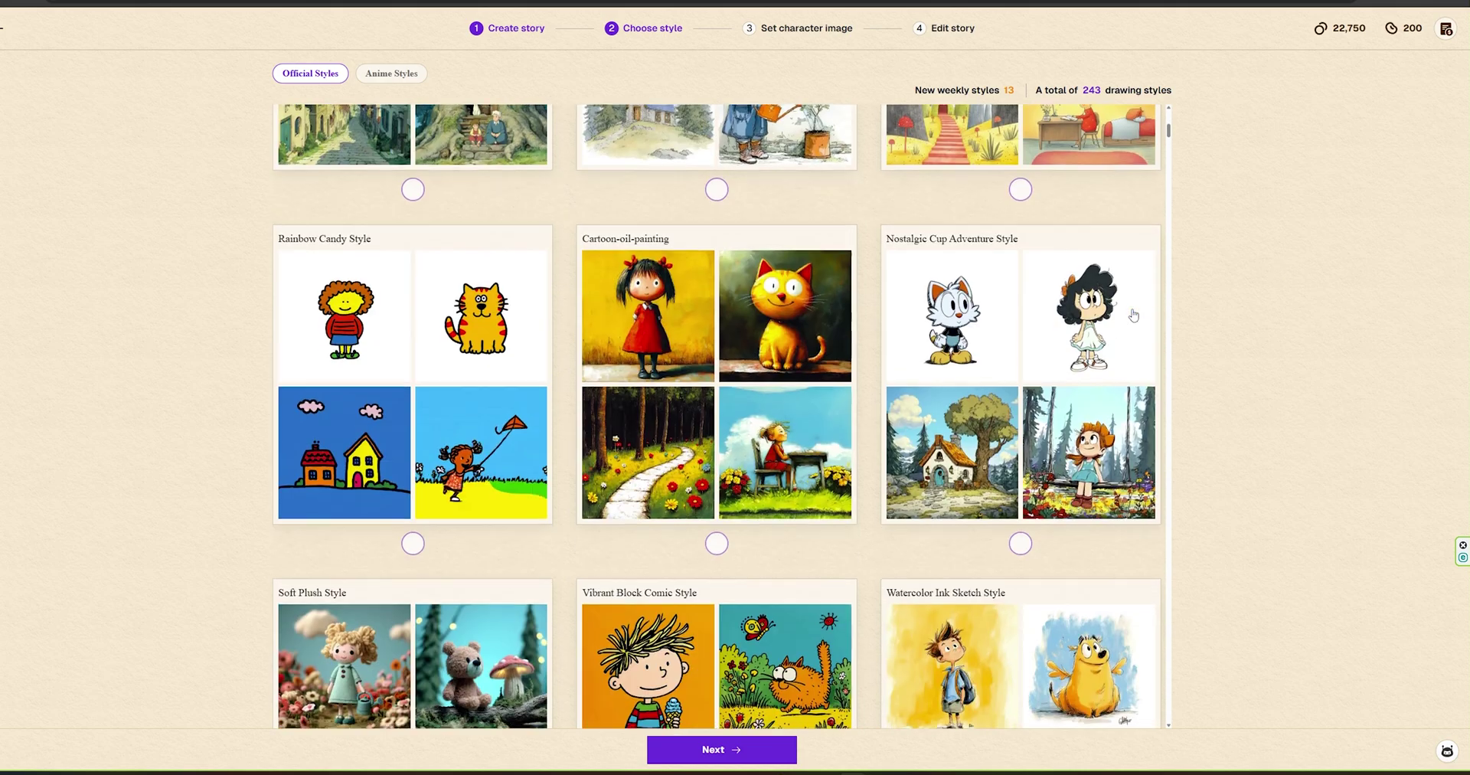
scroll(1134, 314, down, 15)
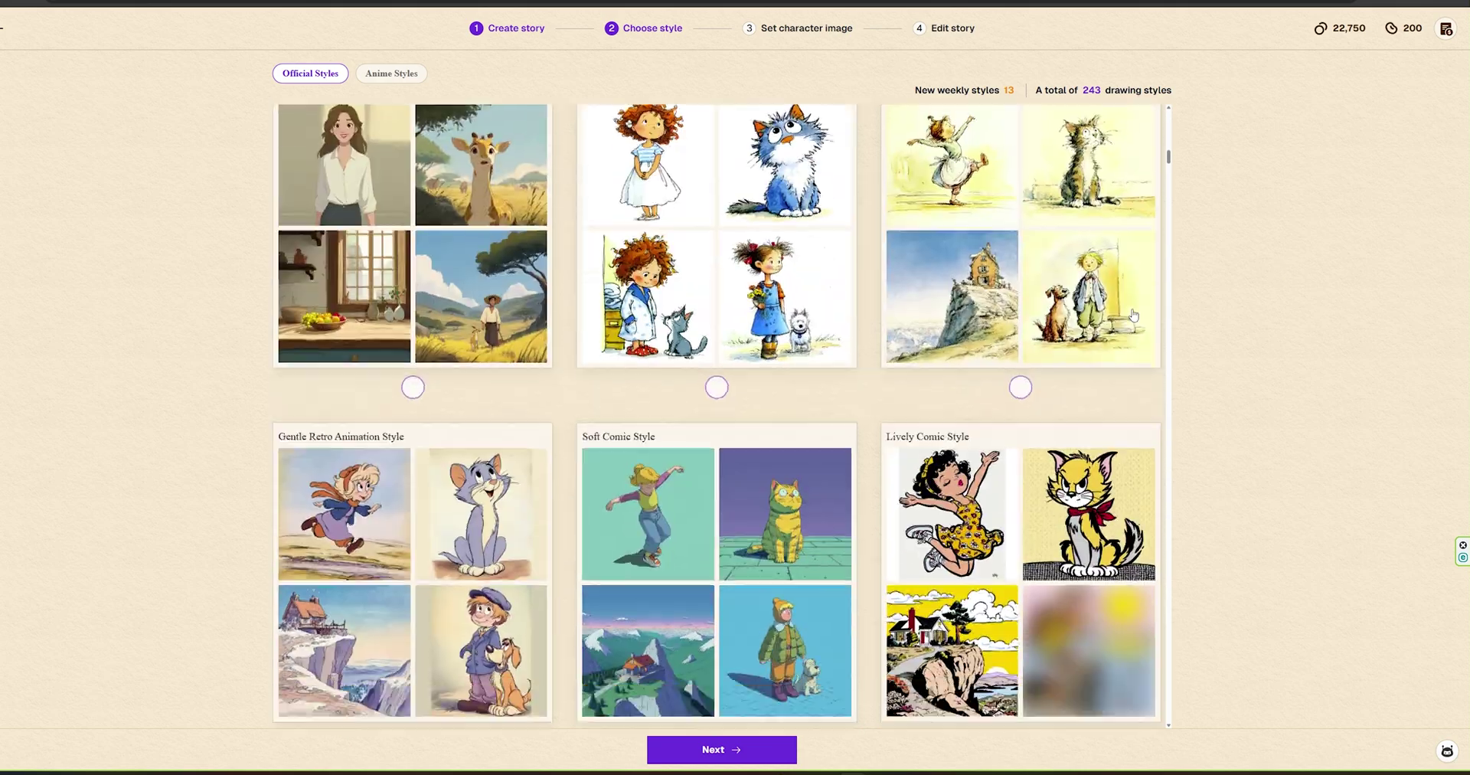
scroll(1131, 316, down, 15)
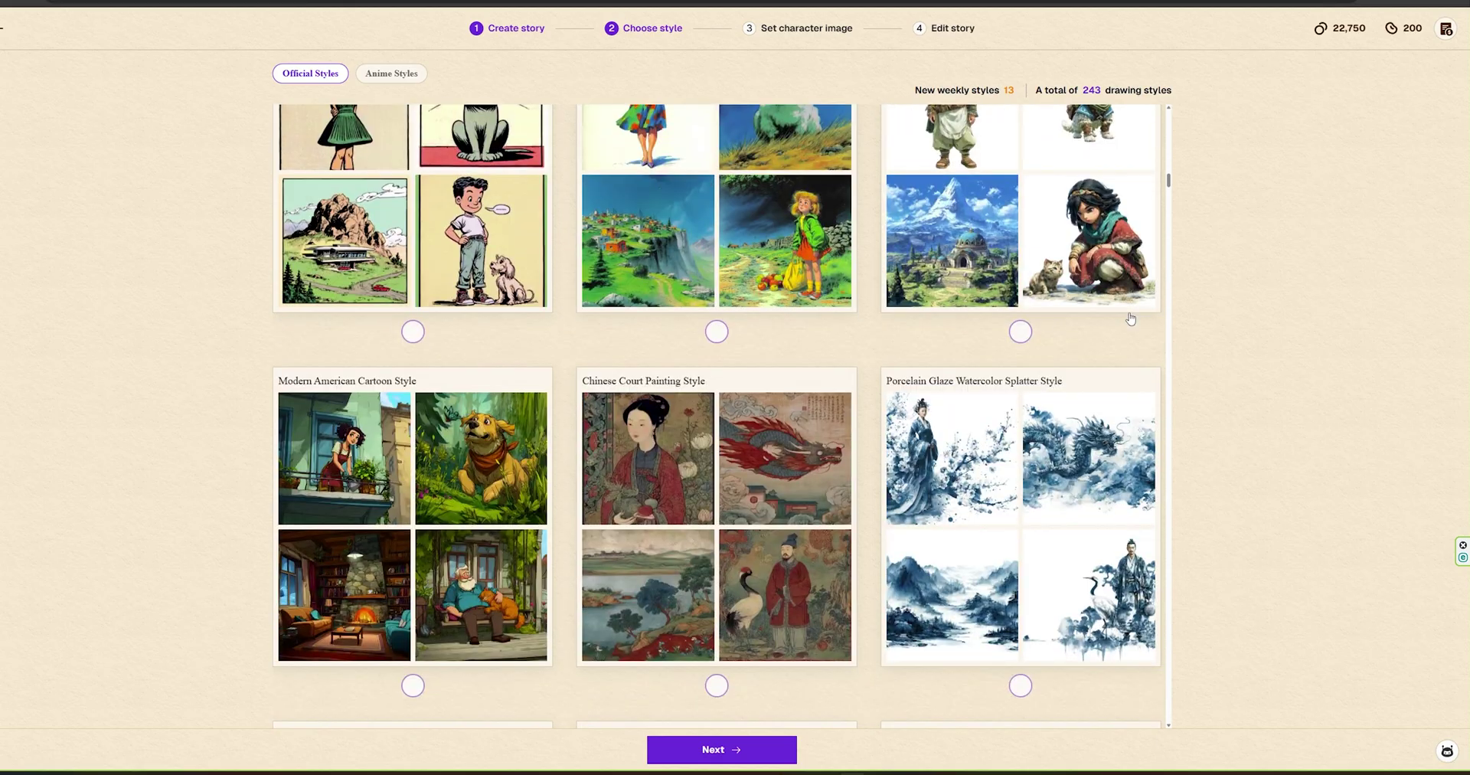
scroll(1128, 320, down, 11)
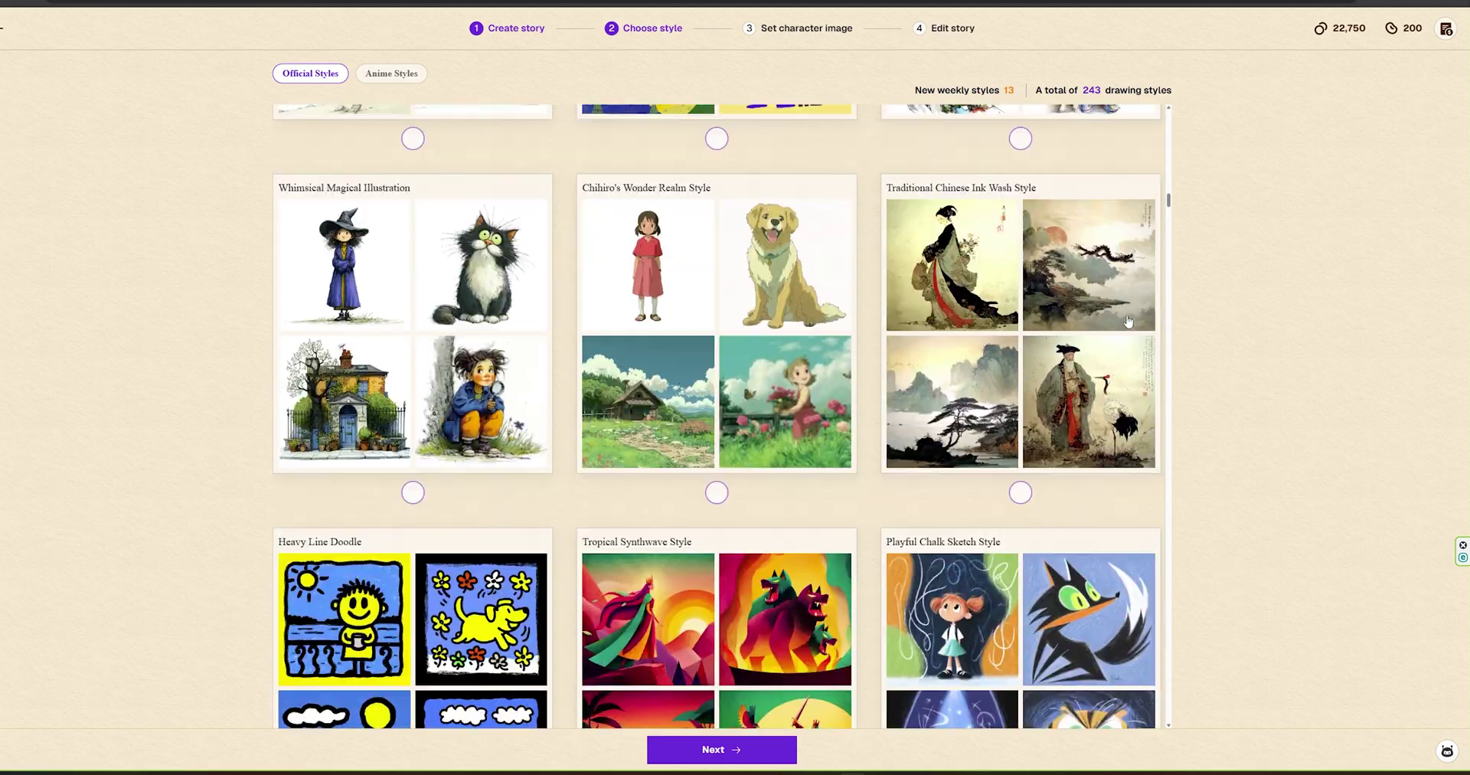
scroll(1127, 320, up, 10)
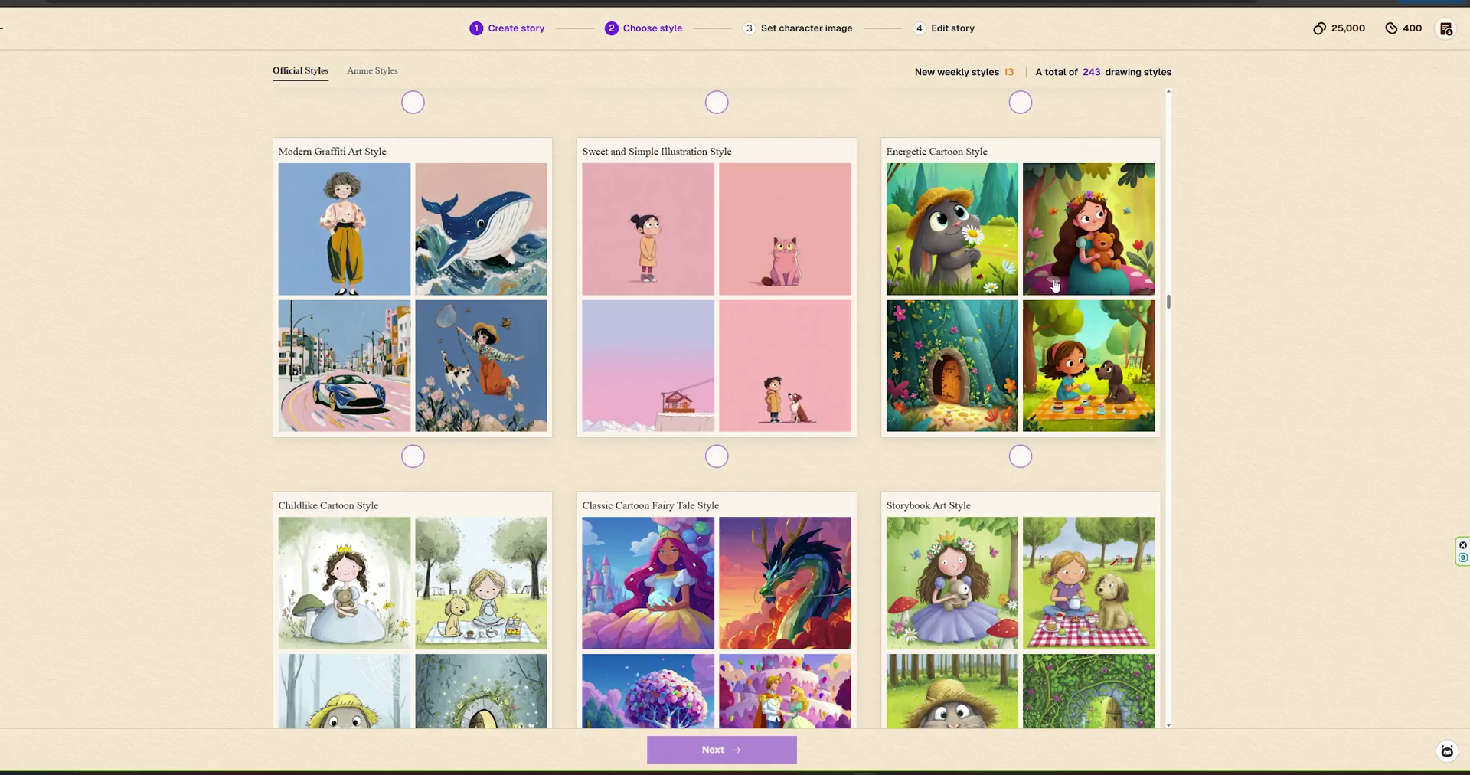
click(1055, 285)
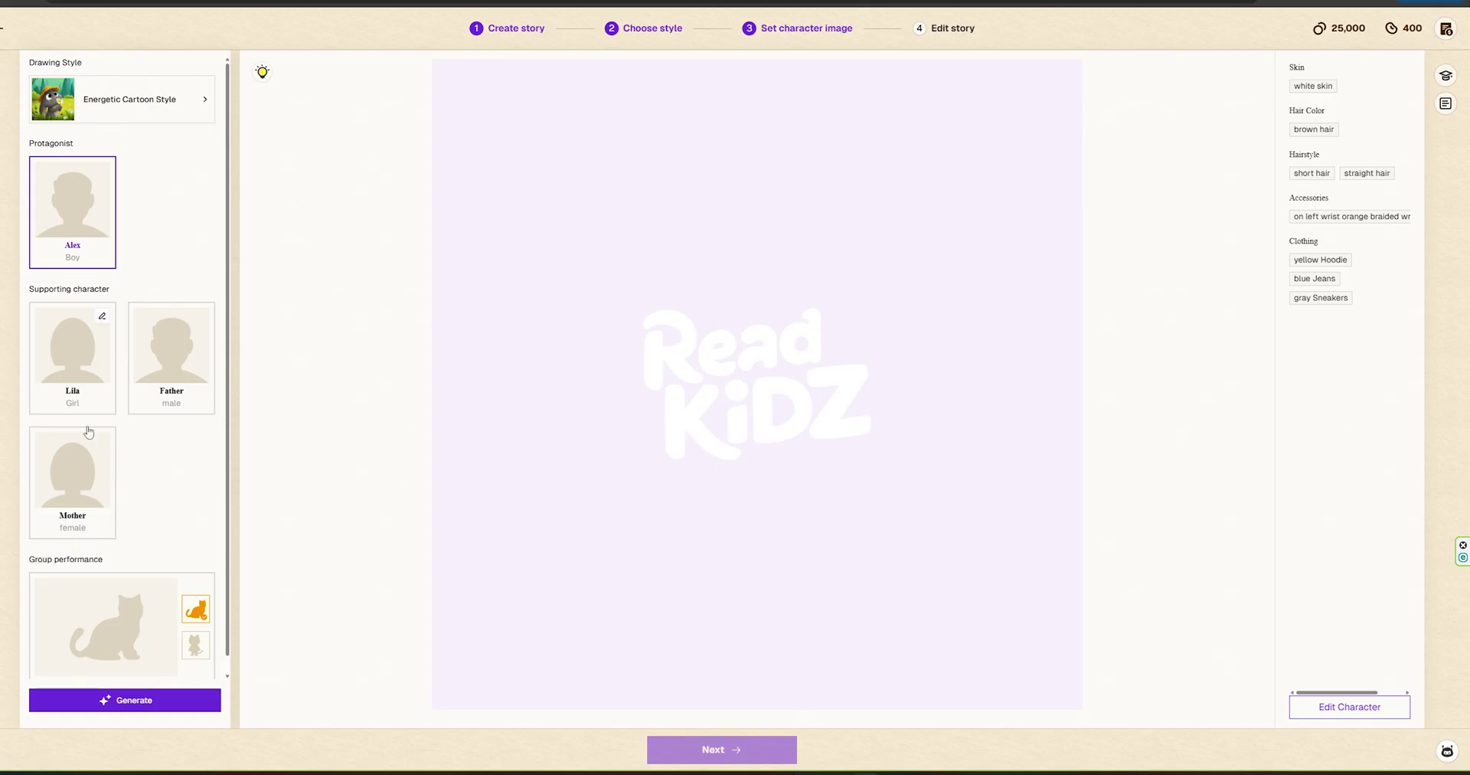
Step: Review the cast and the protagonist's character attributes without changing them, and generate the character images
scroll(97, 620, down, 1)
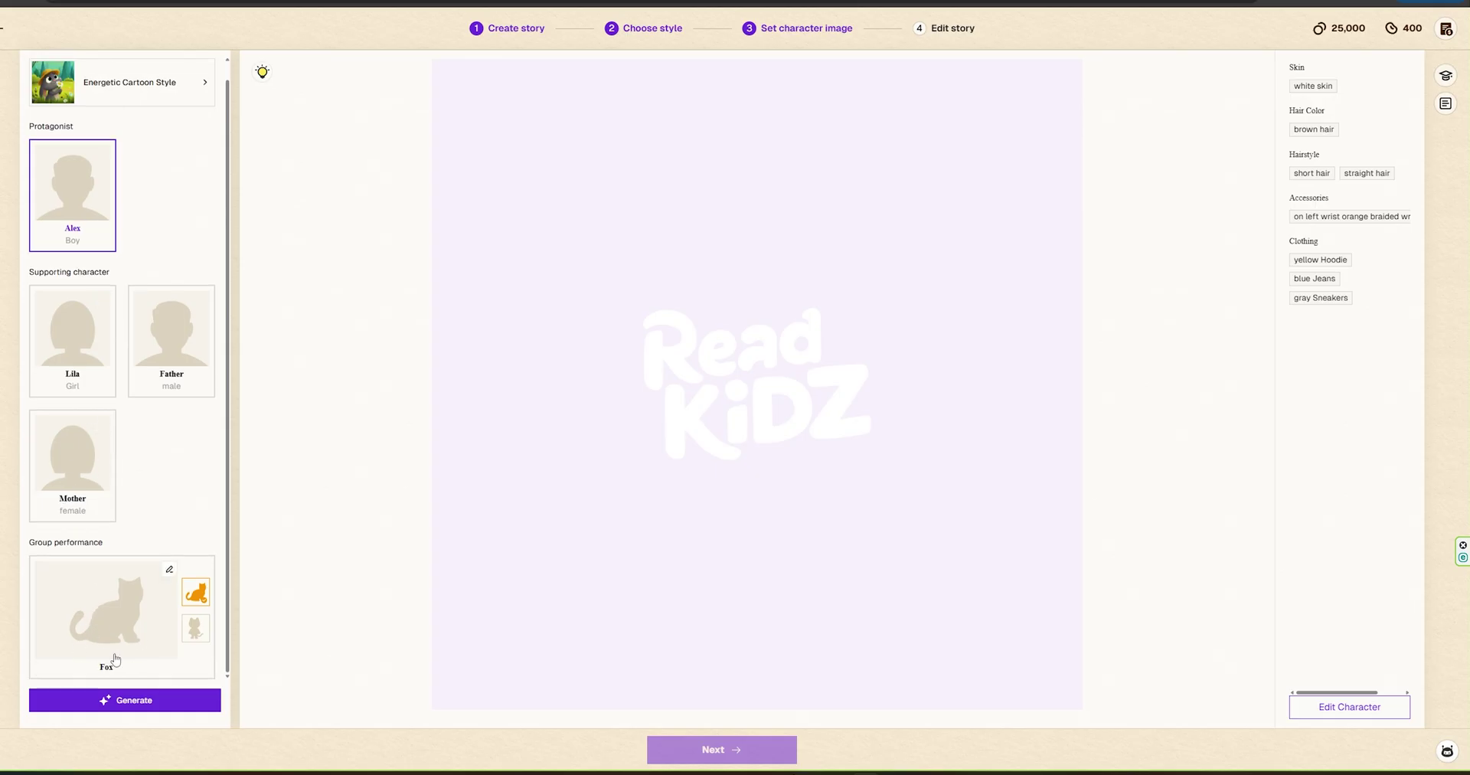
scroll(77, 188, up, 1)
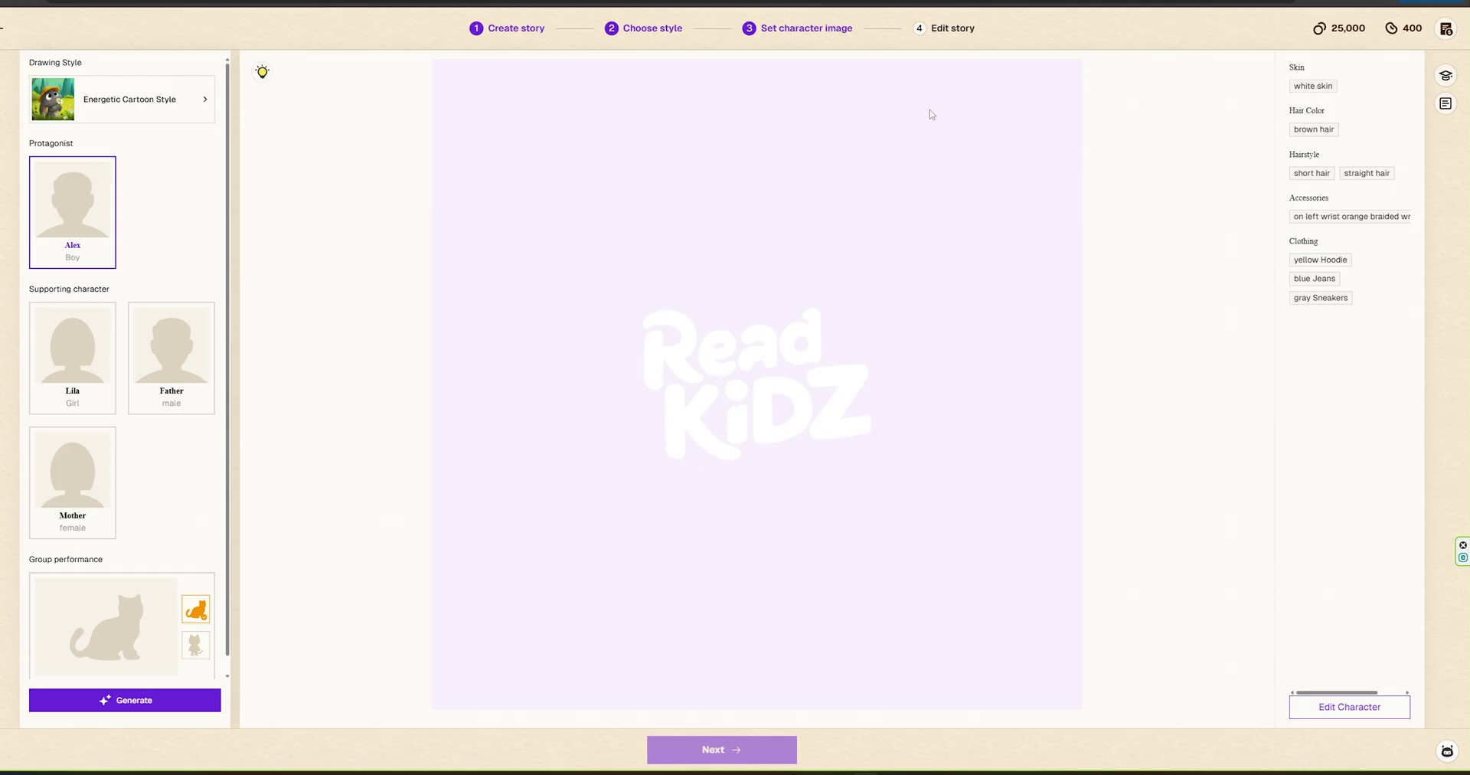
click(1333, 706)
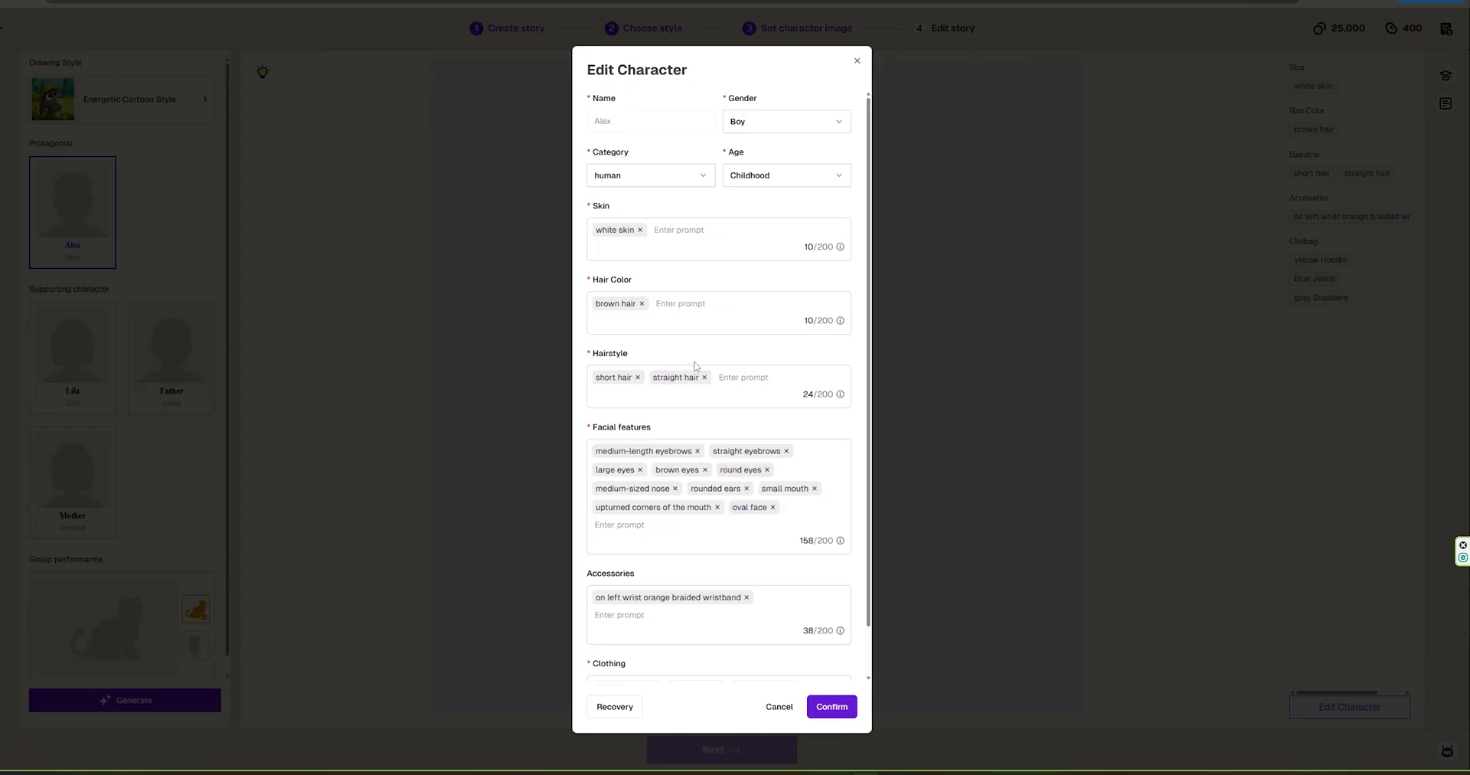
scroll(696, 366, down, 1)
click(127, 706)
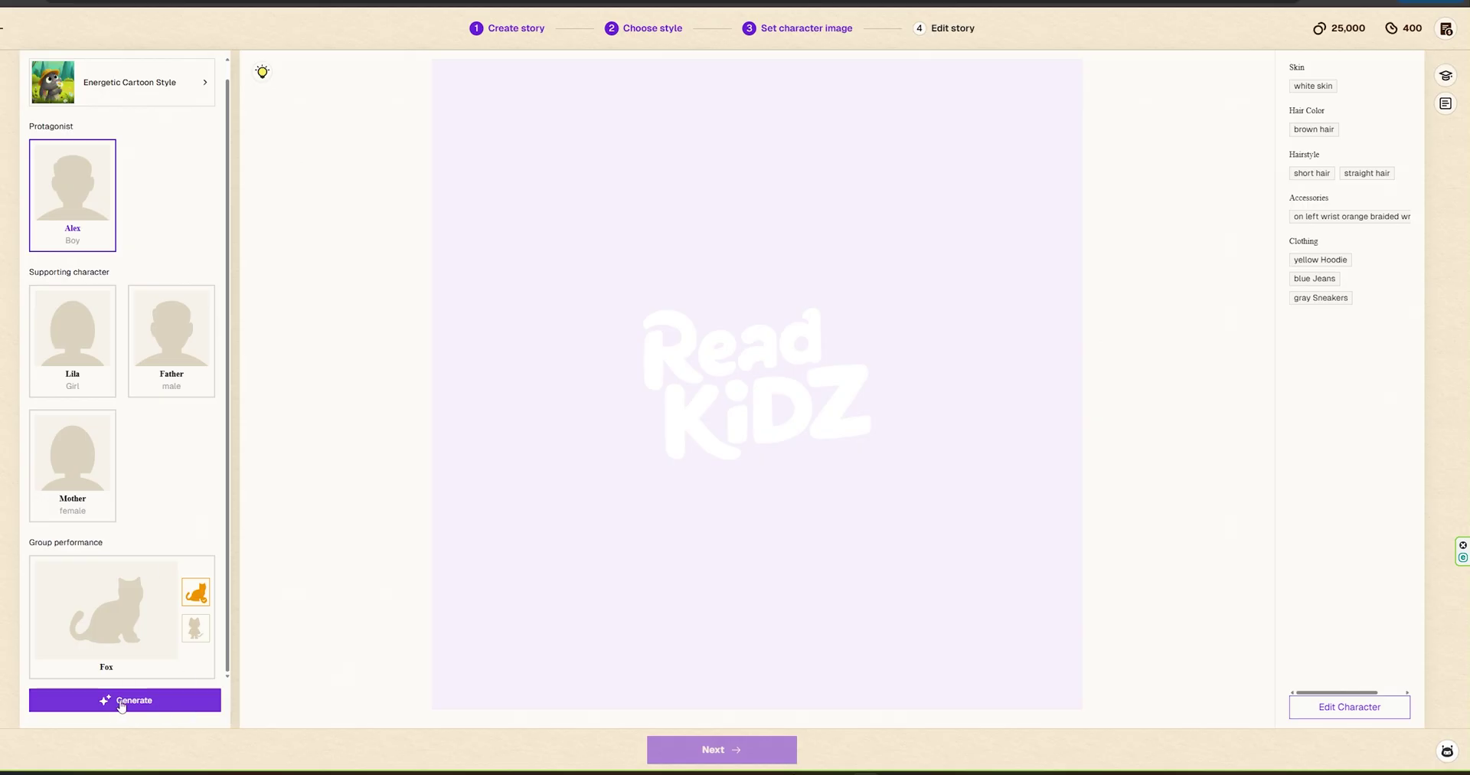
Step: Generate images for the protagonist Alex, compare the variants, and choose the second one with the teal background and hands in the hoodie pocket
click(120, 705)
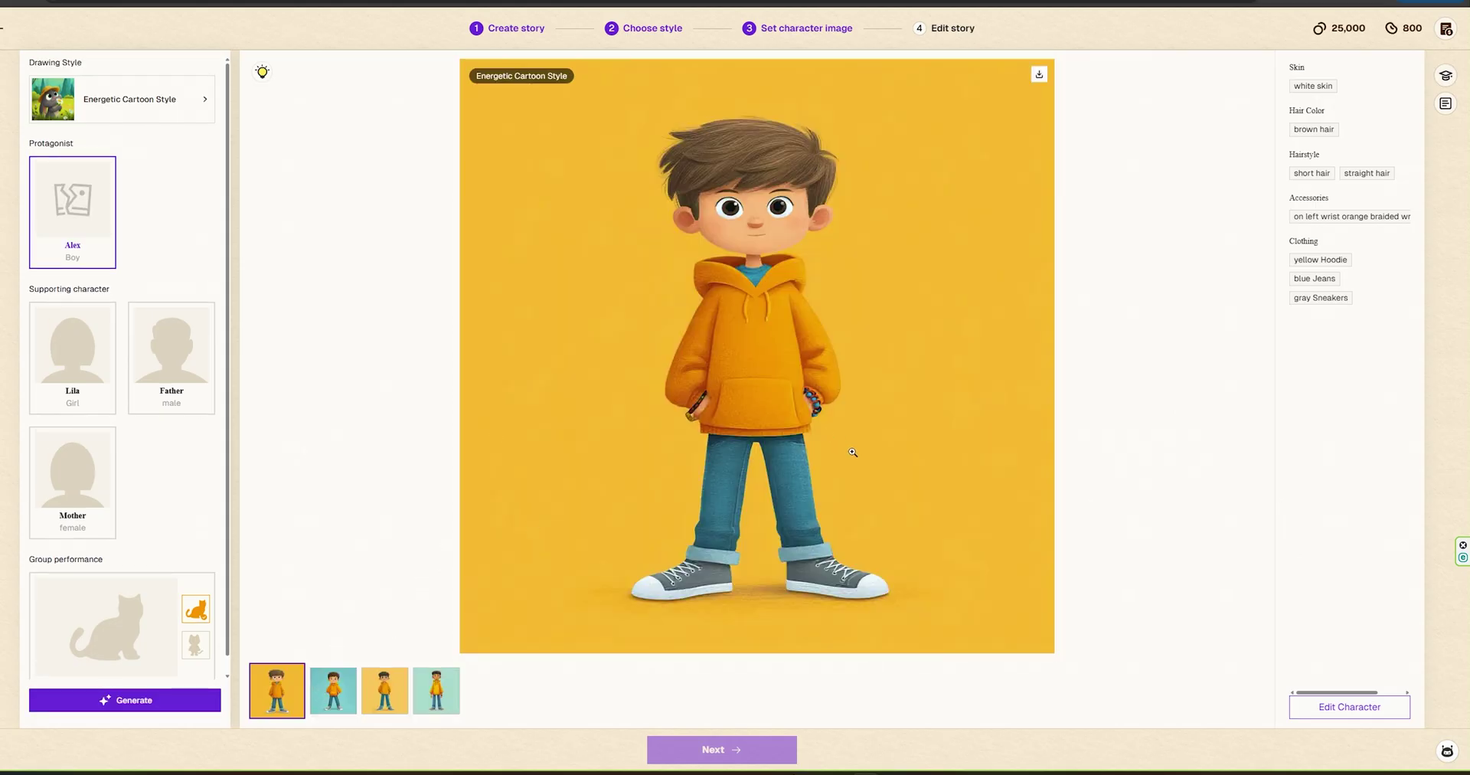
click(384, 691)
click(442, 703)
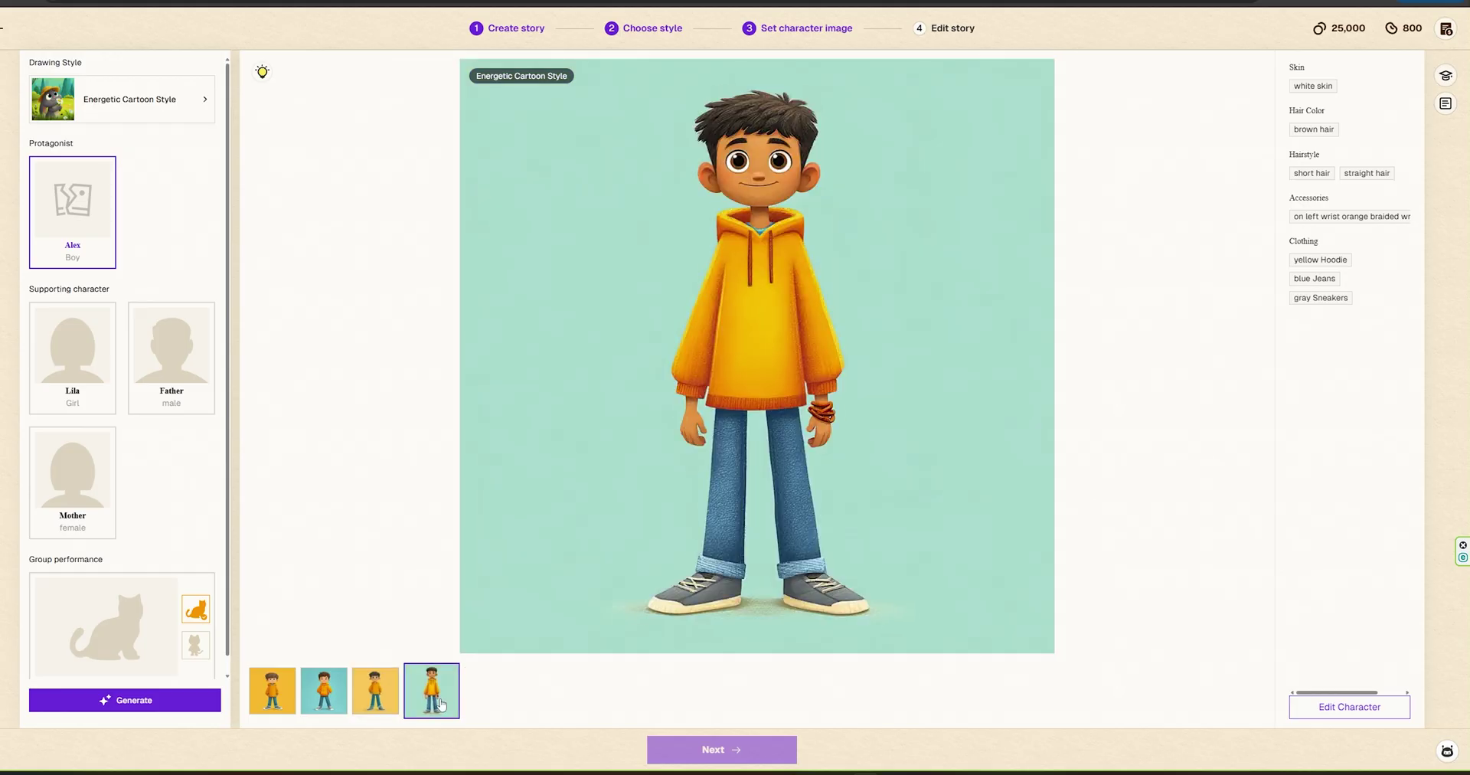
click(335, 703)
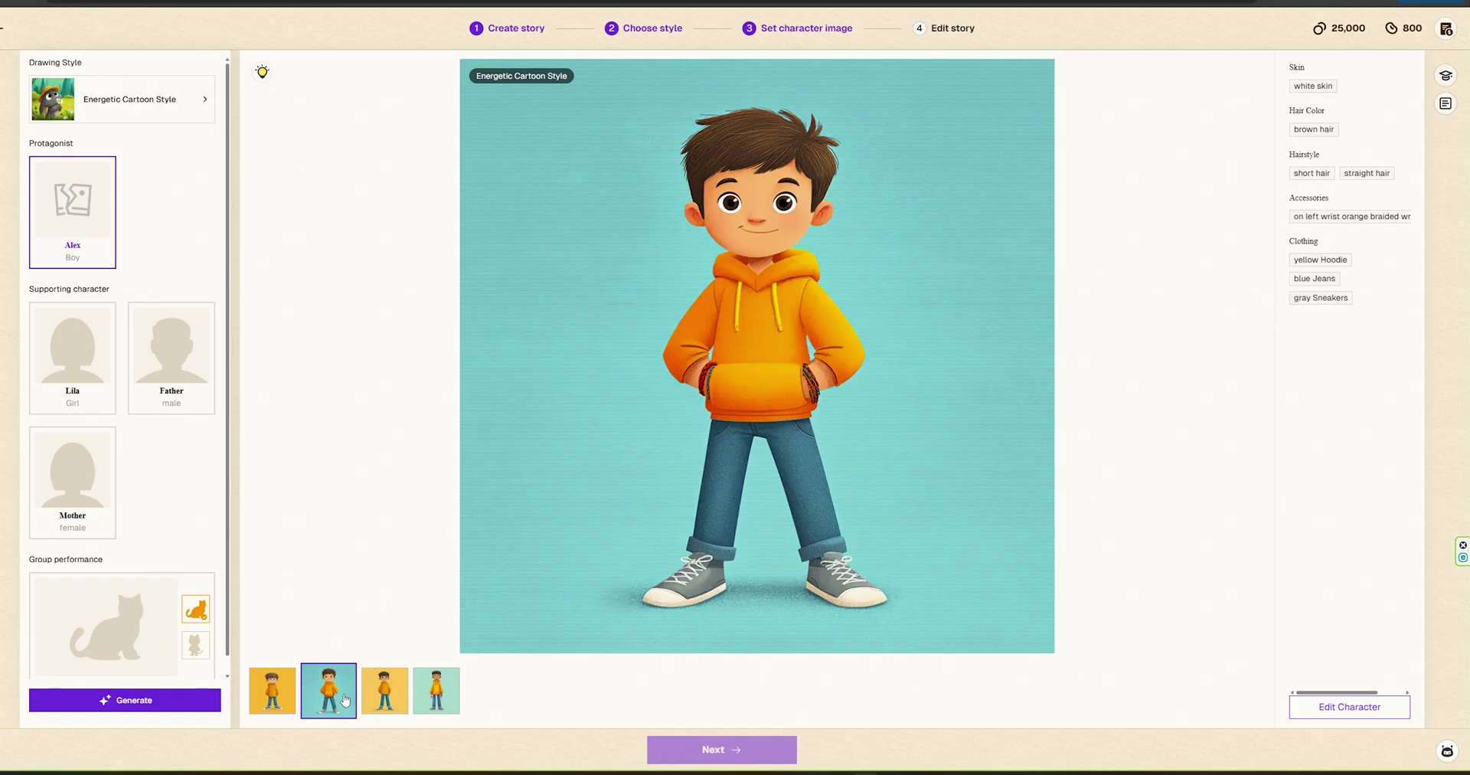
Step: Generate character images for Lila and the remaining supporting characters in the cast
click(51, 352)
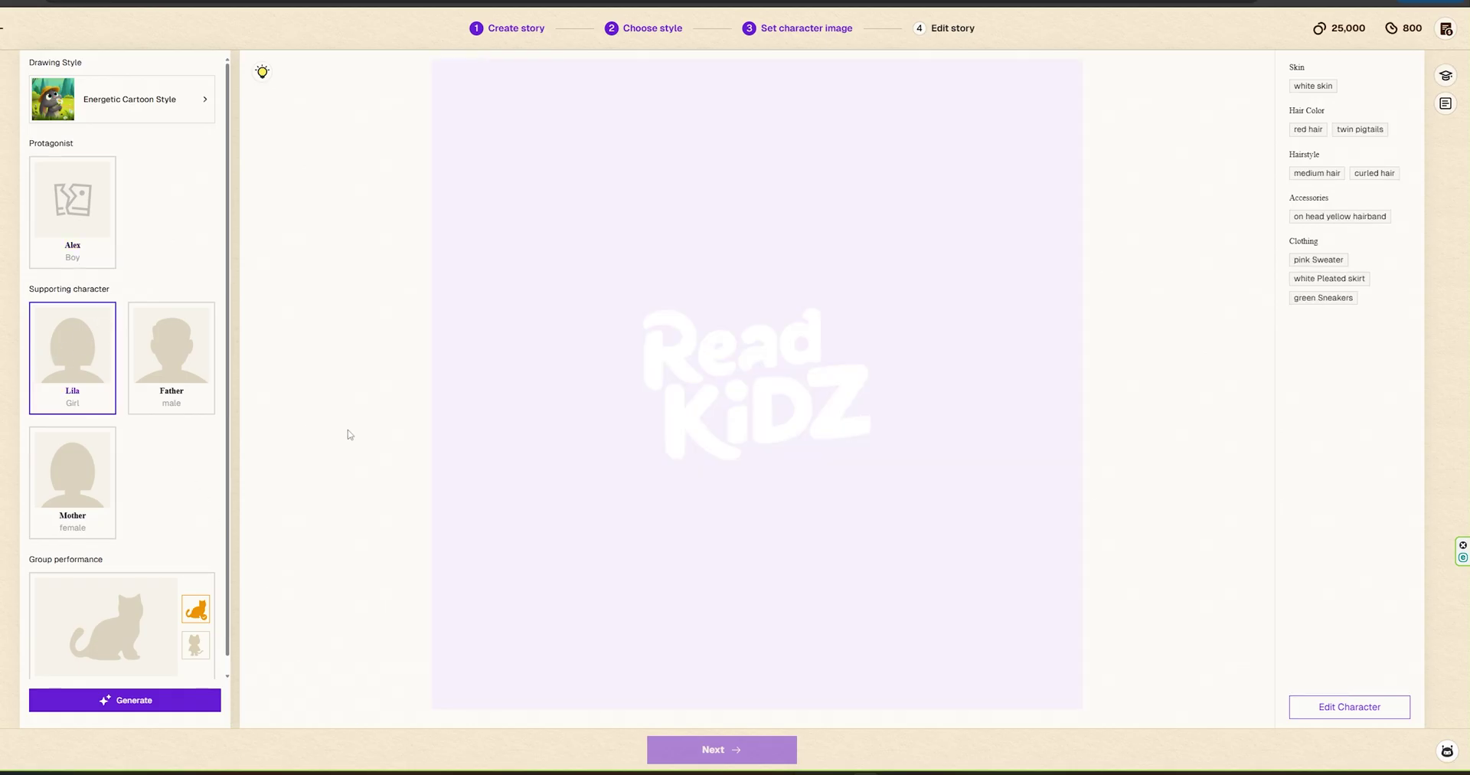
click(182, 710)
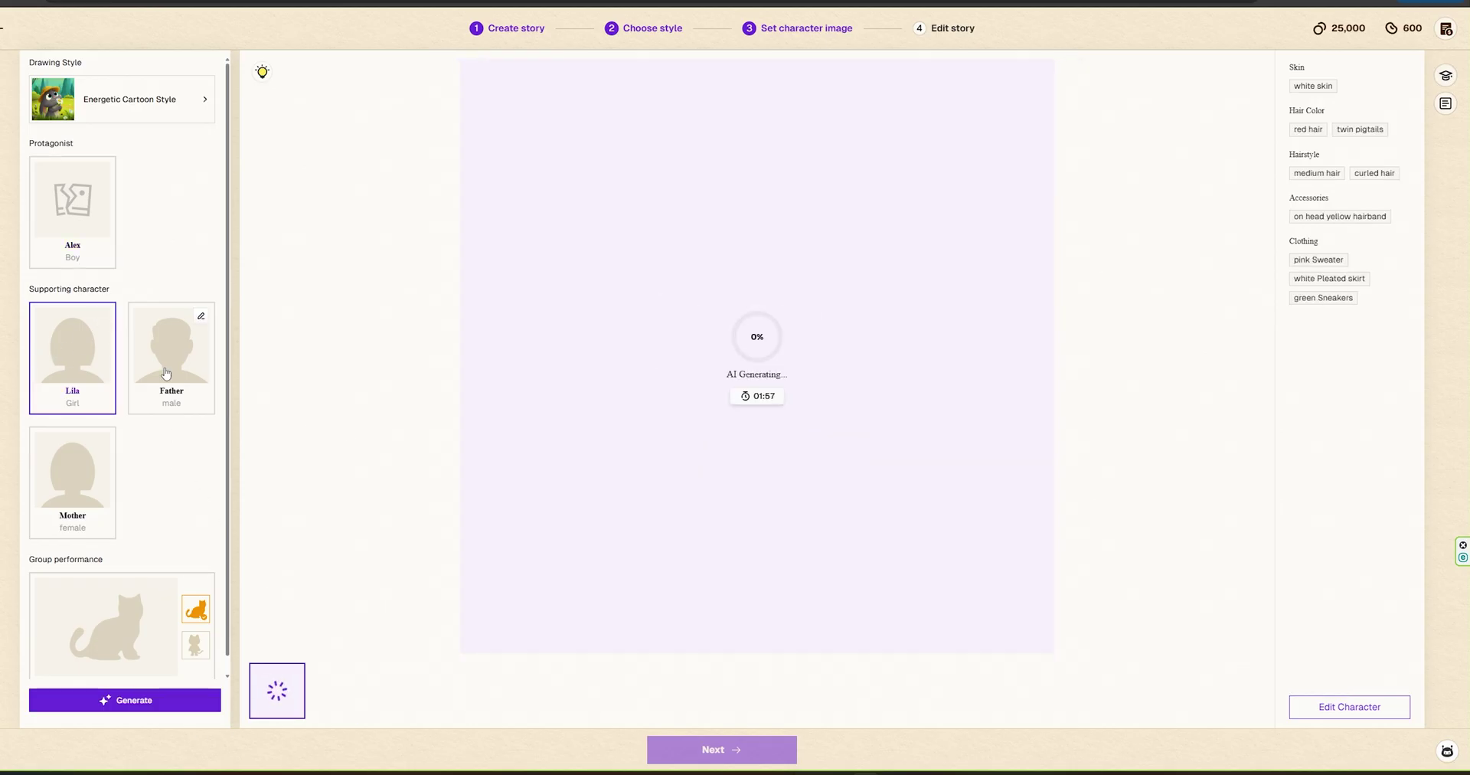
click(201, 692)
click(106, 405)
click(121, 699)
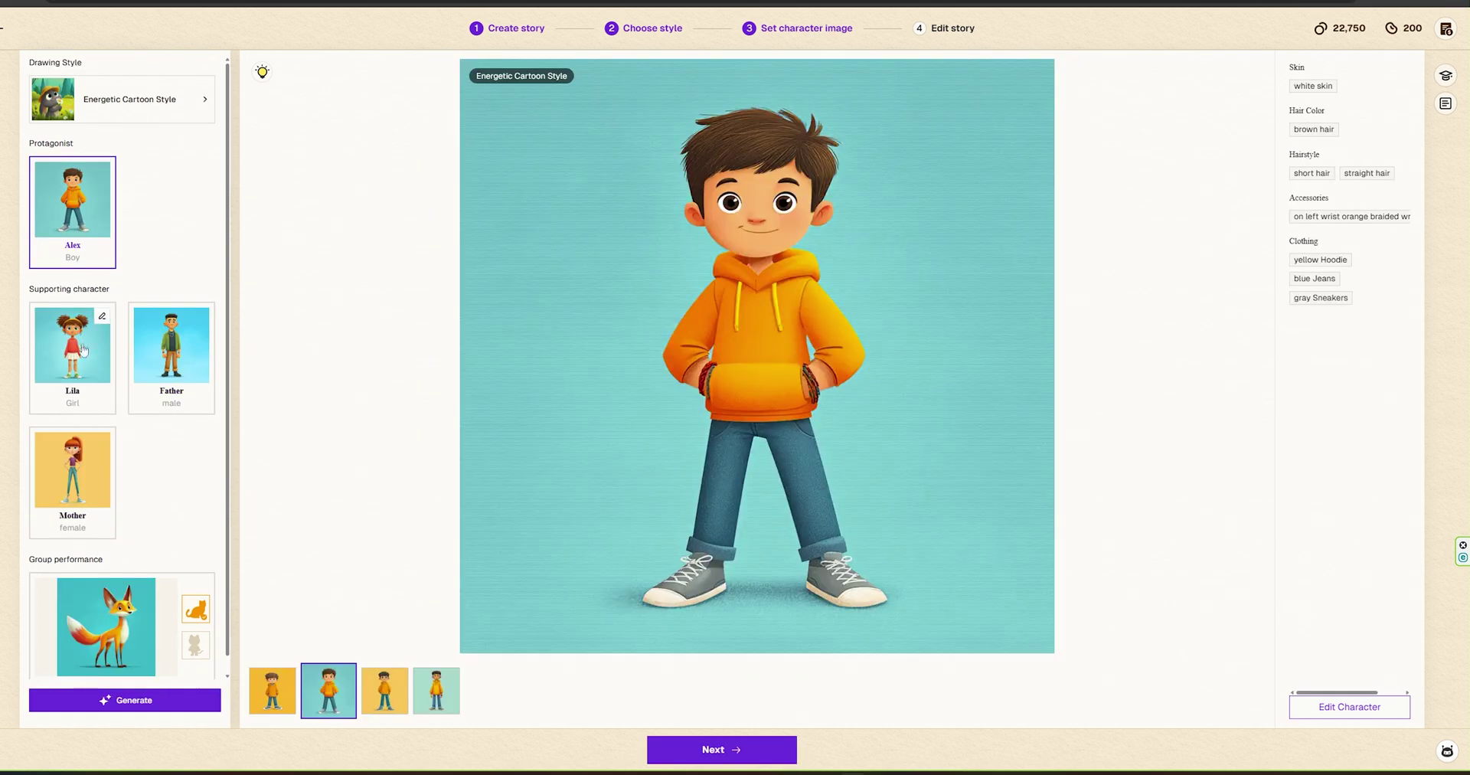
Step: Check the generated images of Lila, the father, the mother, the fox and Alex, and proceed to the storyboards
click(81, 352)
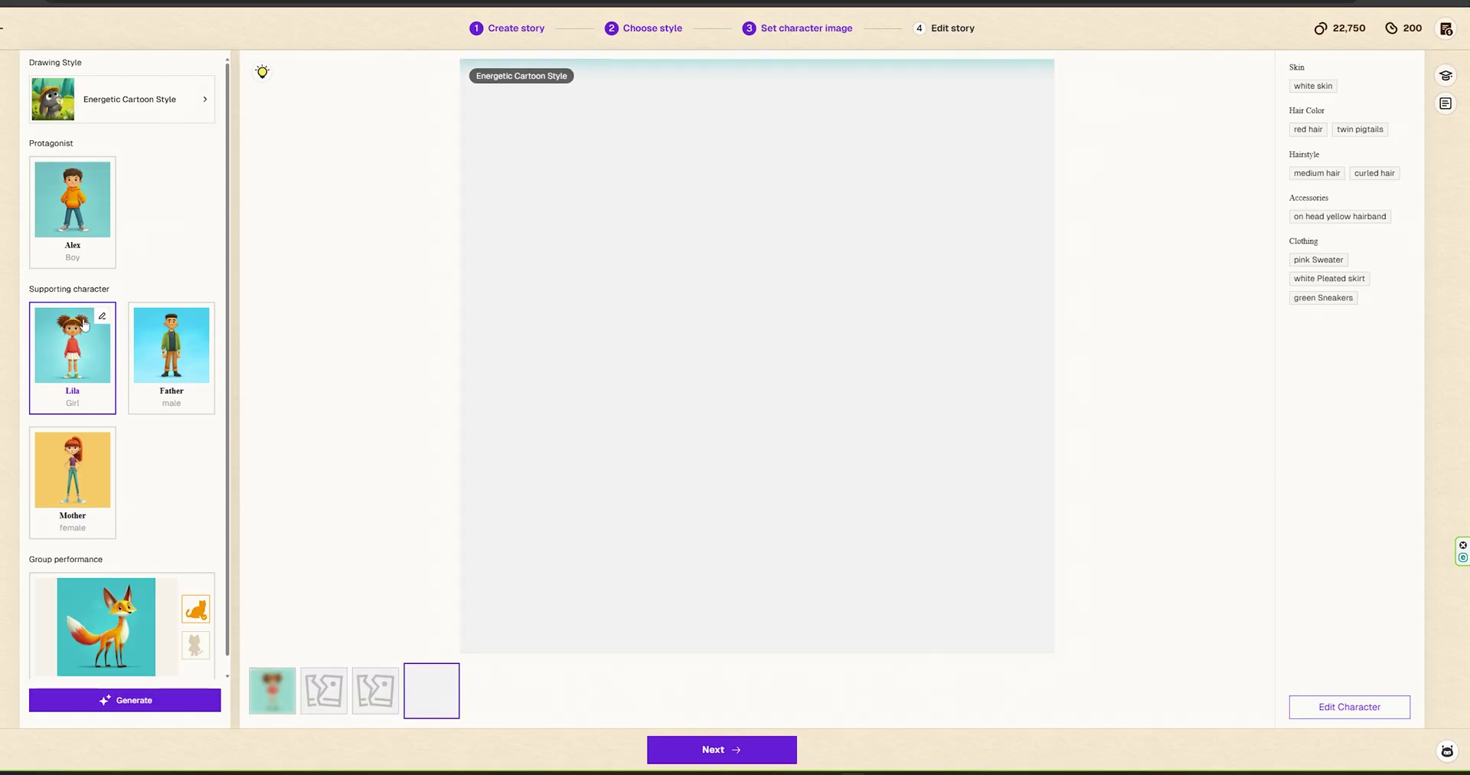
click(160, 364)
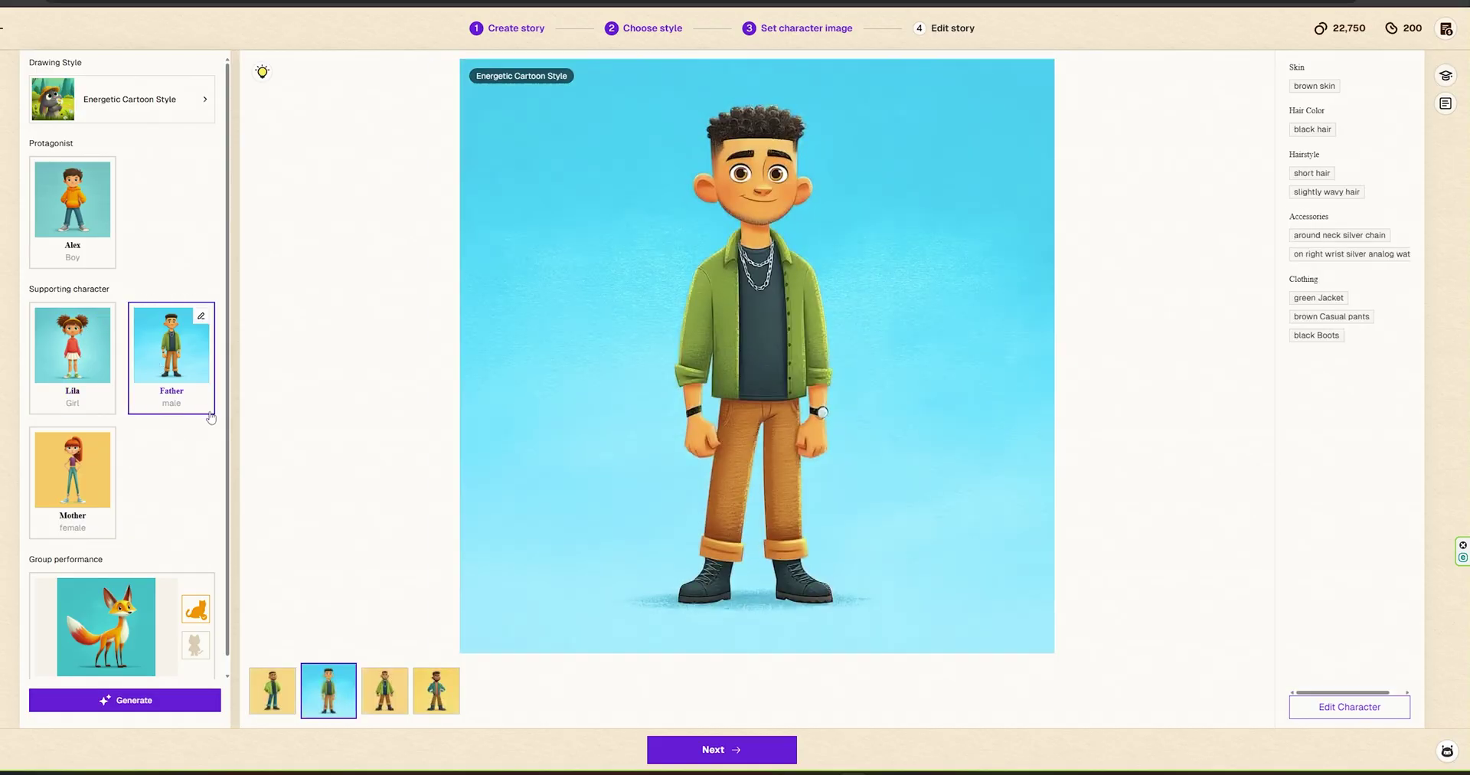
click(102, 440)
click(107, 608)
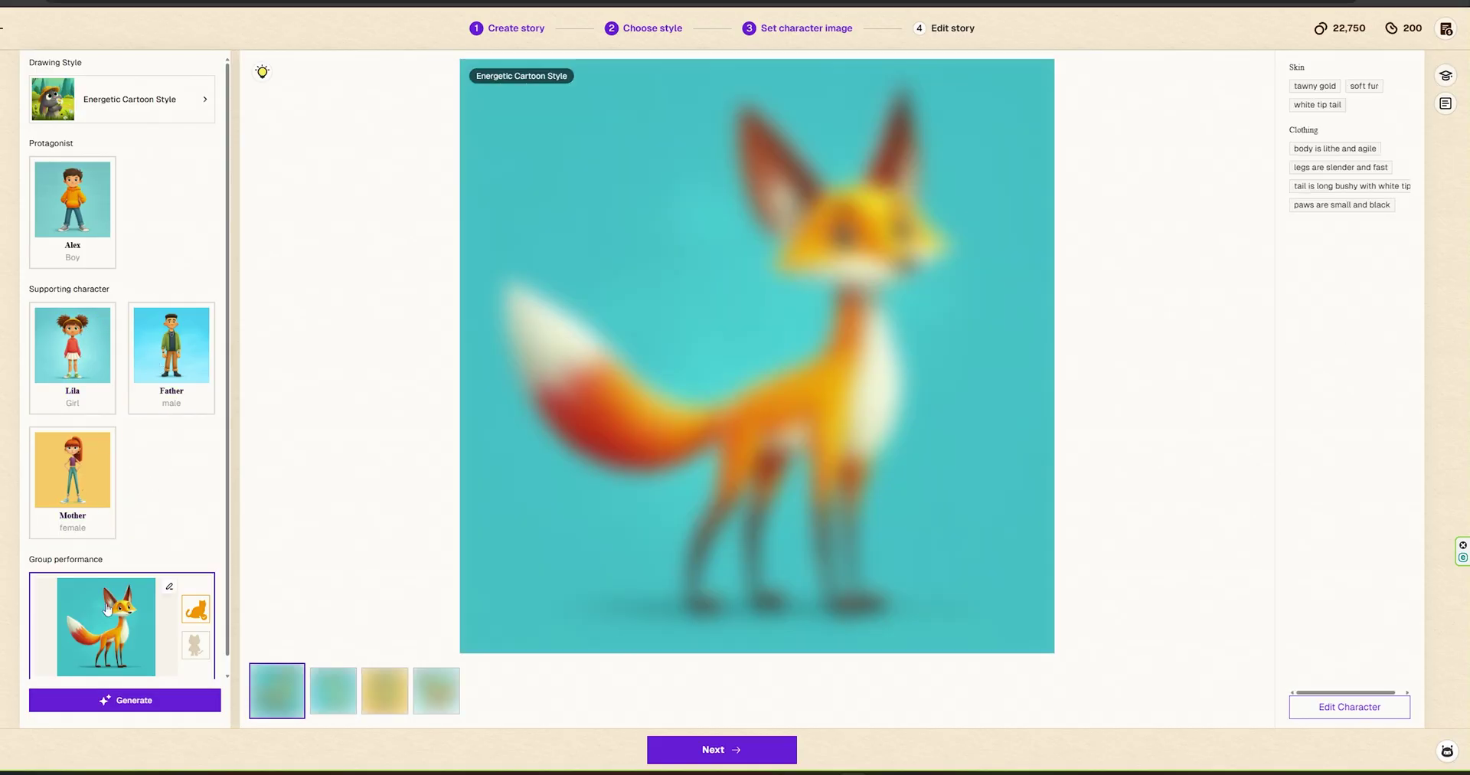
click(66, 193)
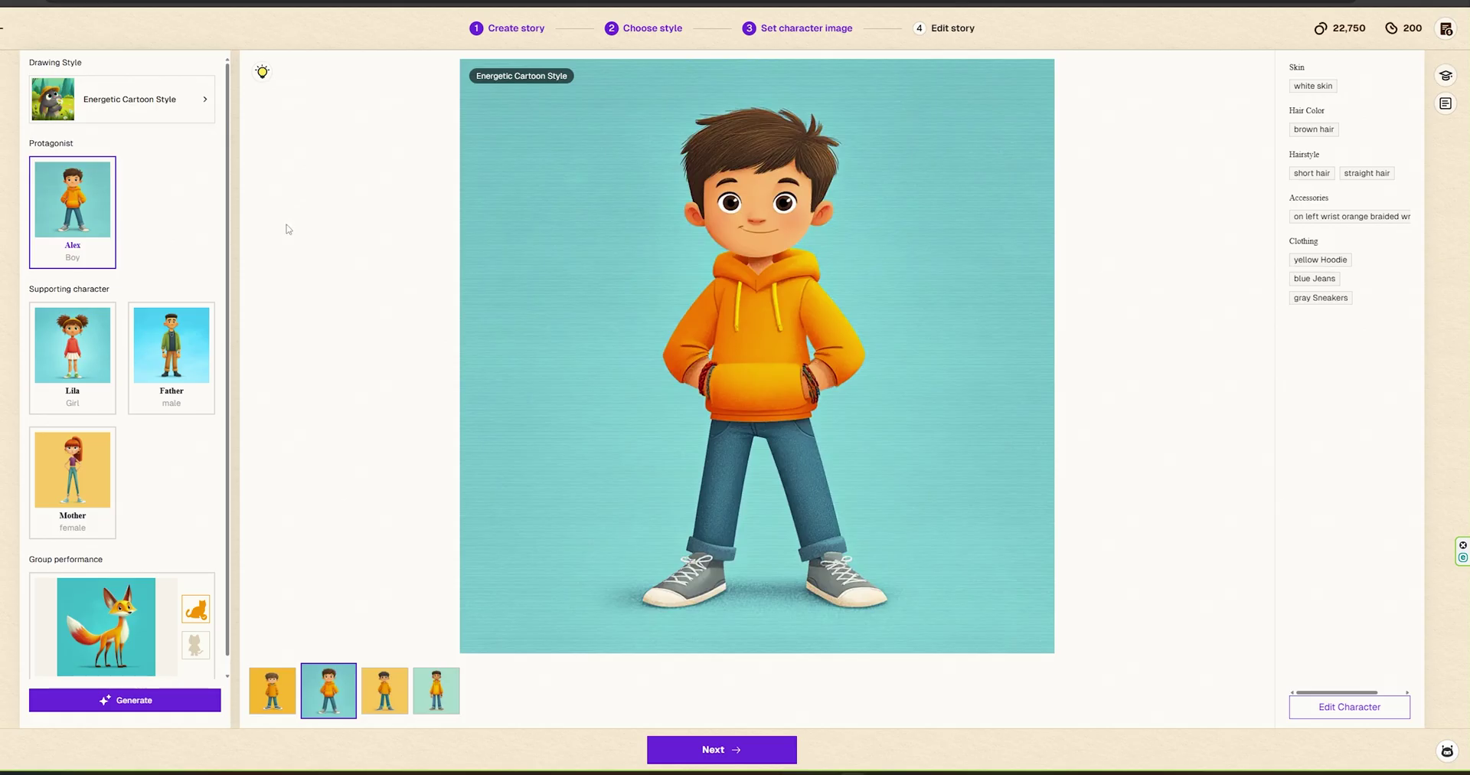
click(722, 750)
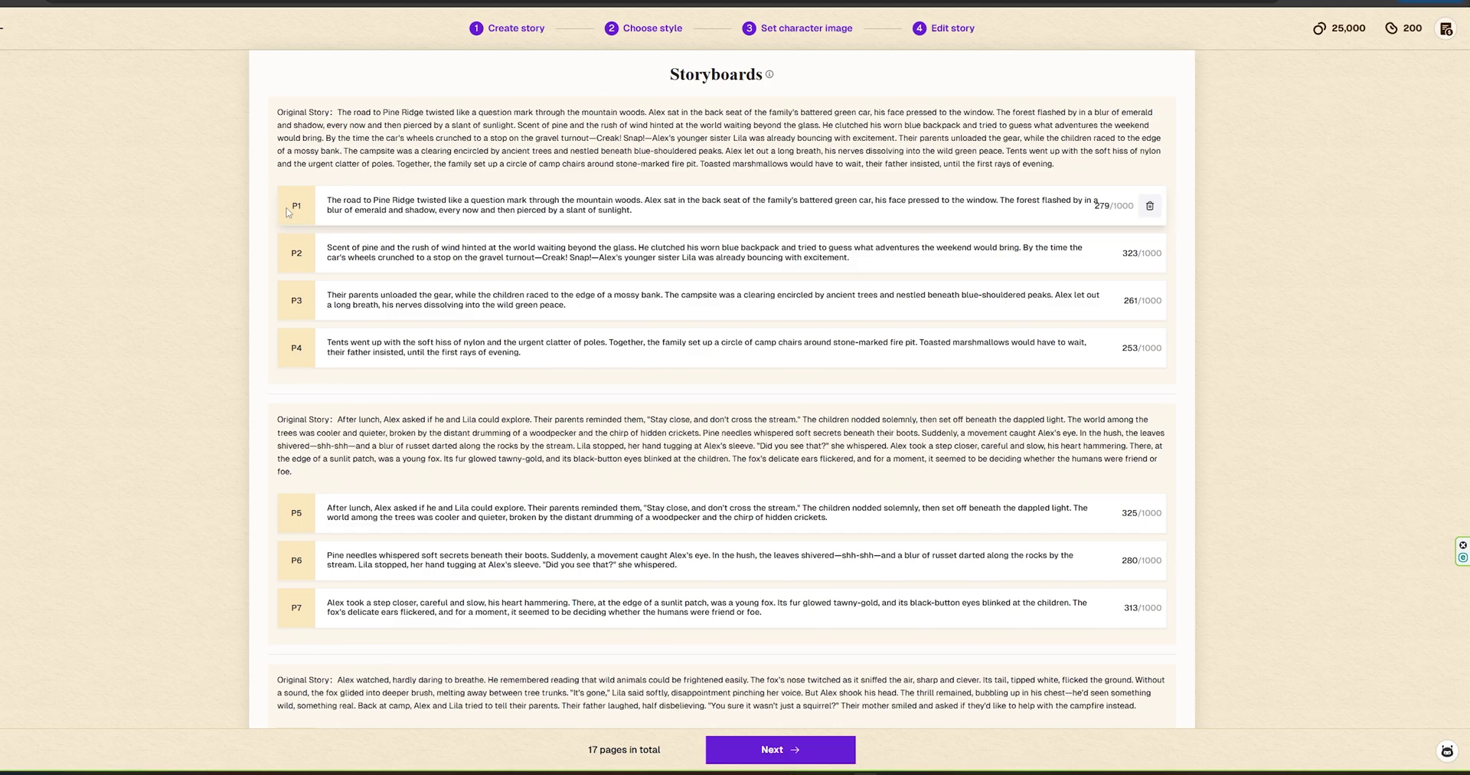
Step: Read through the storyboard page texts without changing them and continue to the page editor
scroll(342, 296, down, 4)
scroll(342, 295, down, 5)
scroll(703, 494, up, 2)
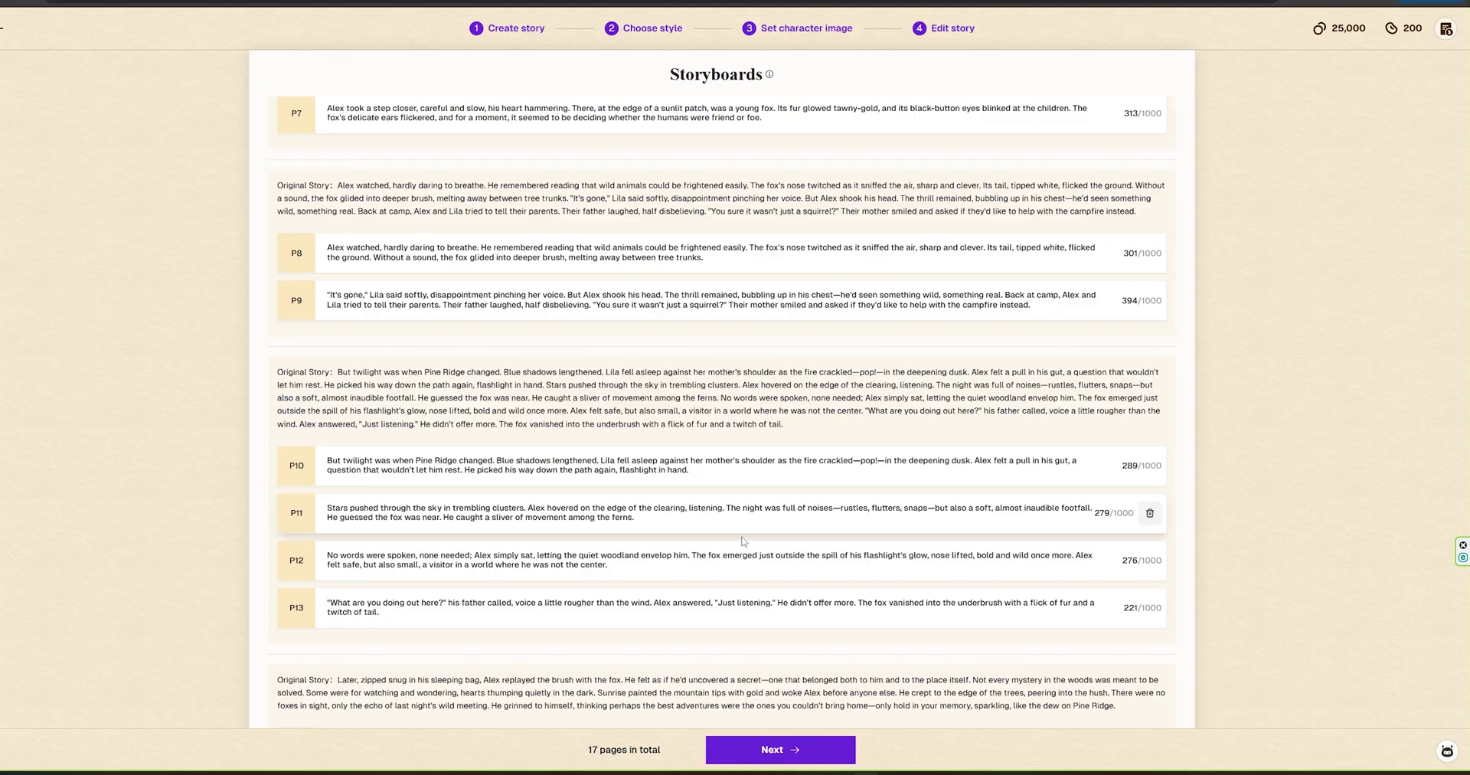
click(775, 749)
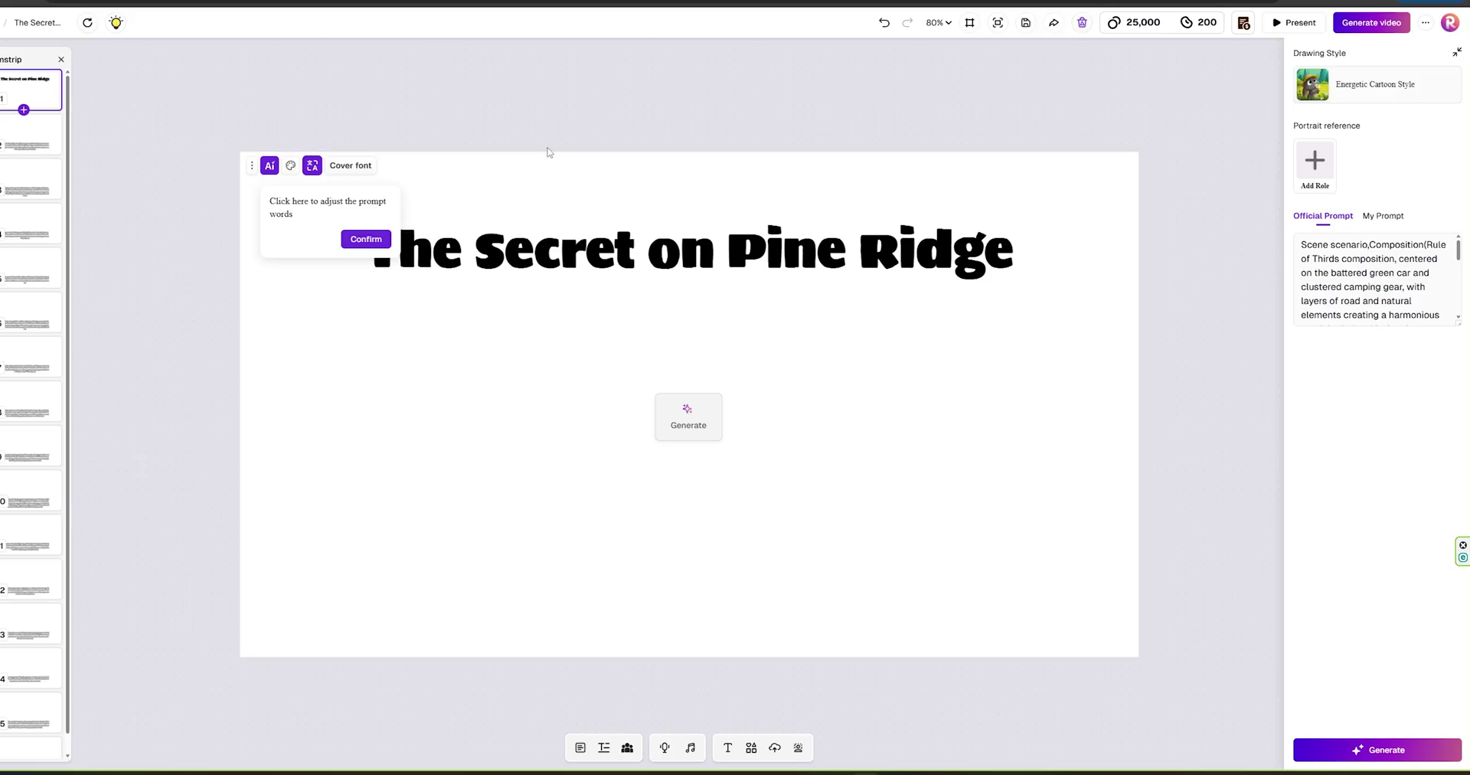
Step: Break the cover title "The Secret on Pine Ridge" so that "Pine Ridge" starts on a second line
click(27, 137)
click(35, 86)
double_click(446, 274)
click(535, 261)
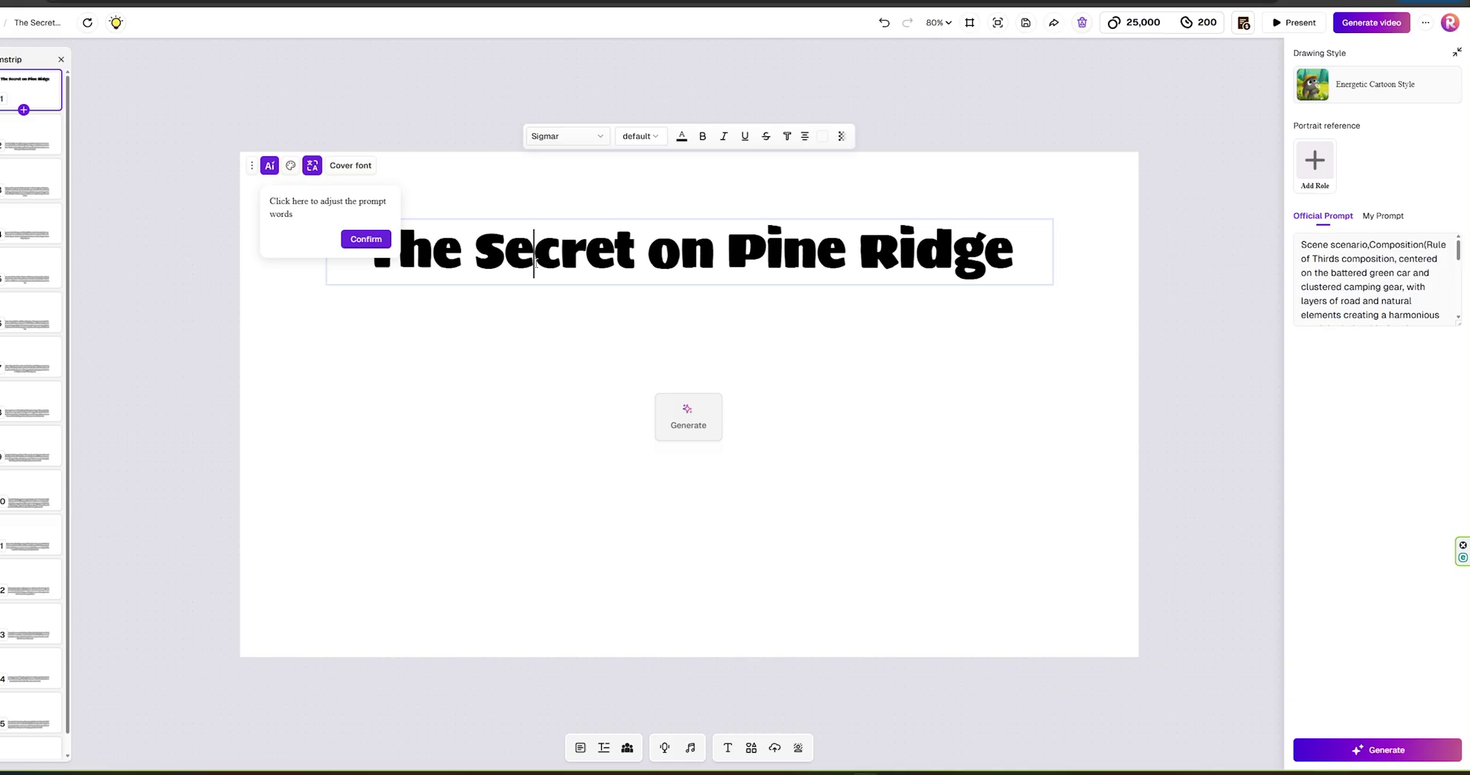
click(731, 247)
key(Return)
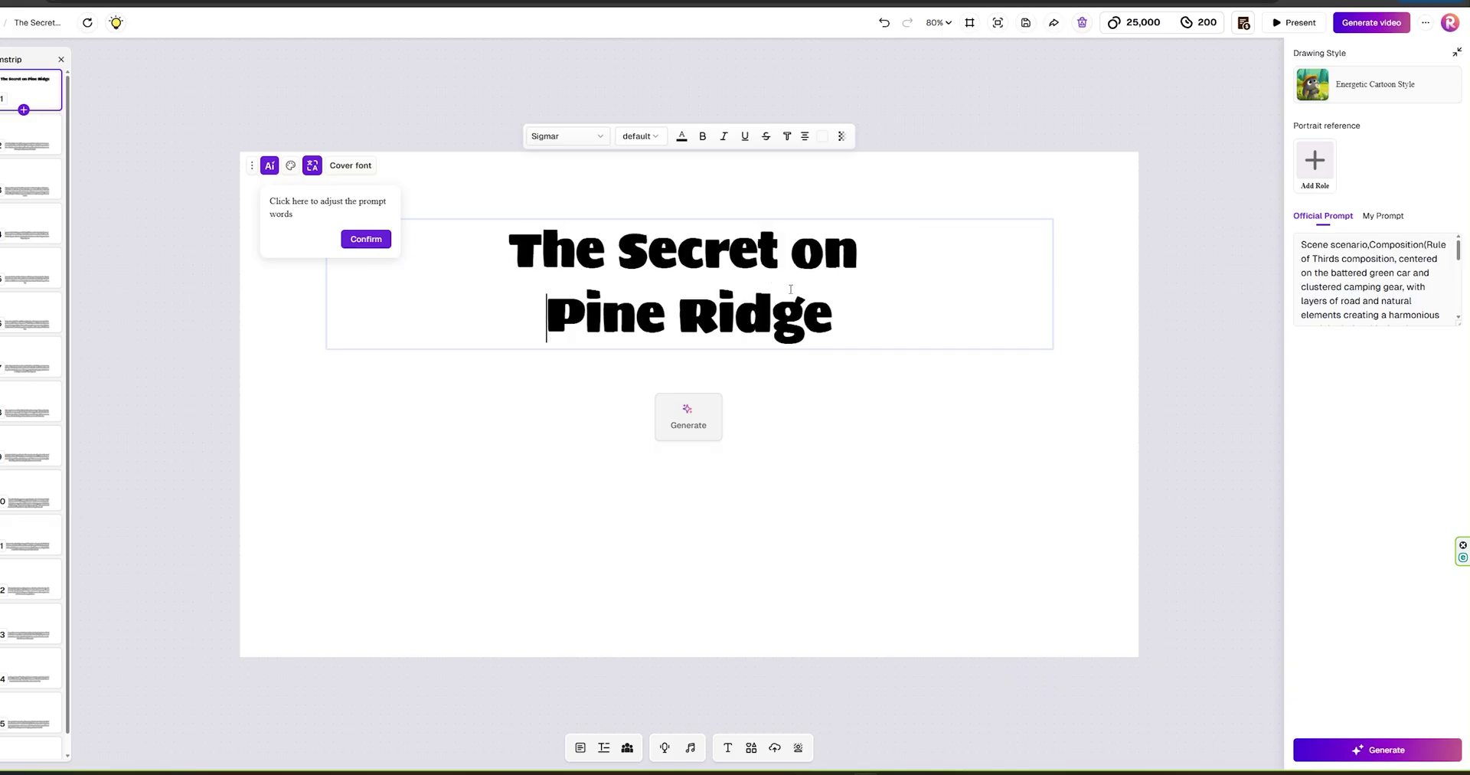
Step: Change the font of the entire cover title to Caveat Brush
drag(839, 317, 522, 244)
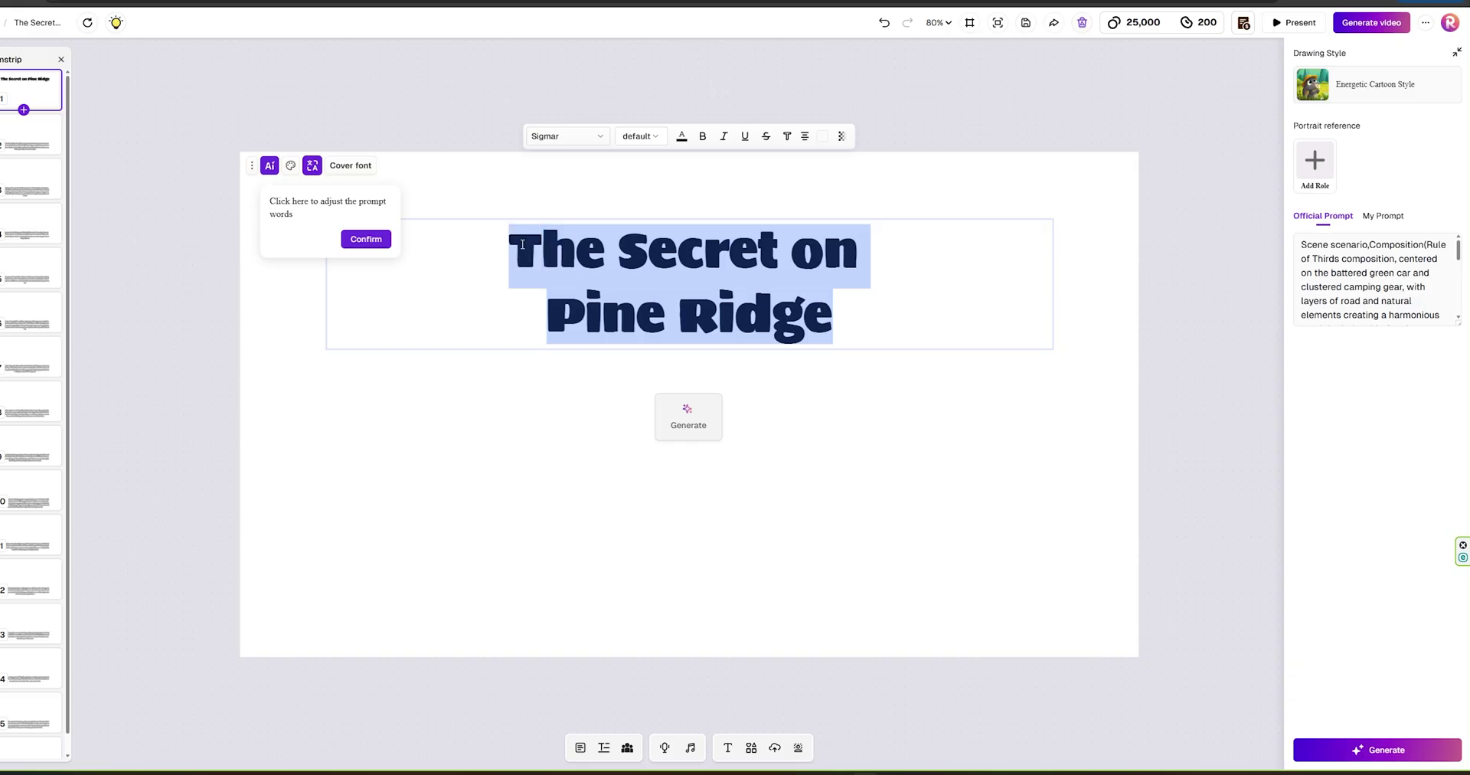
click(599, 138)
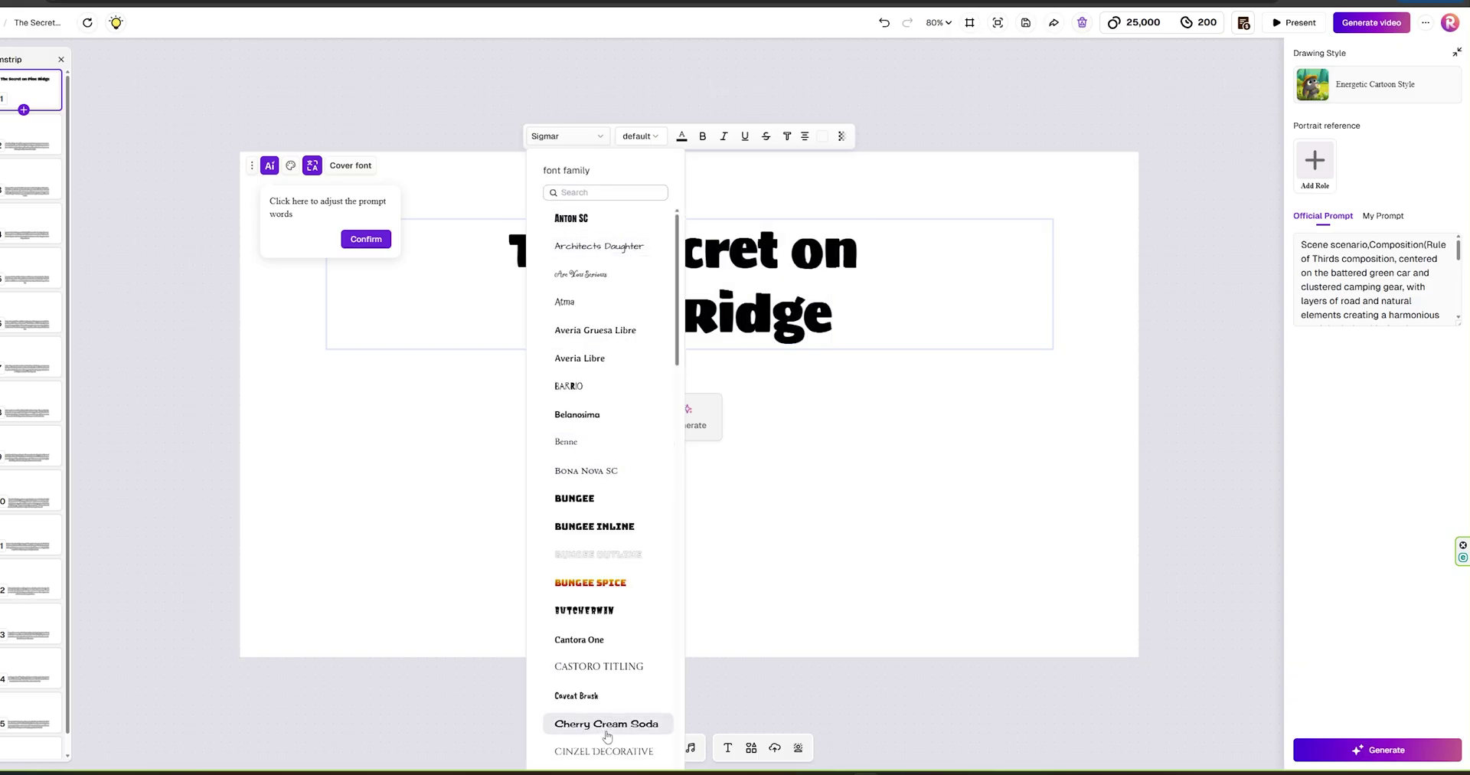
click(590, 697)
click(704, 496)
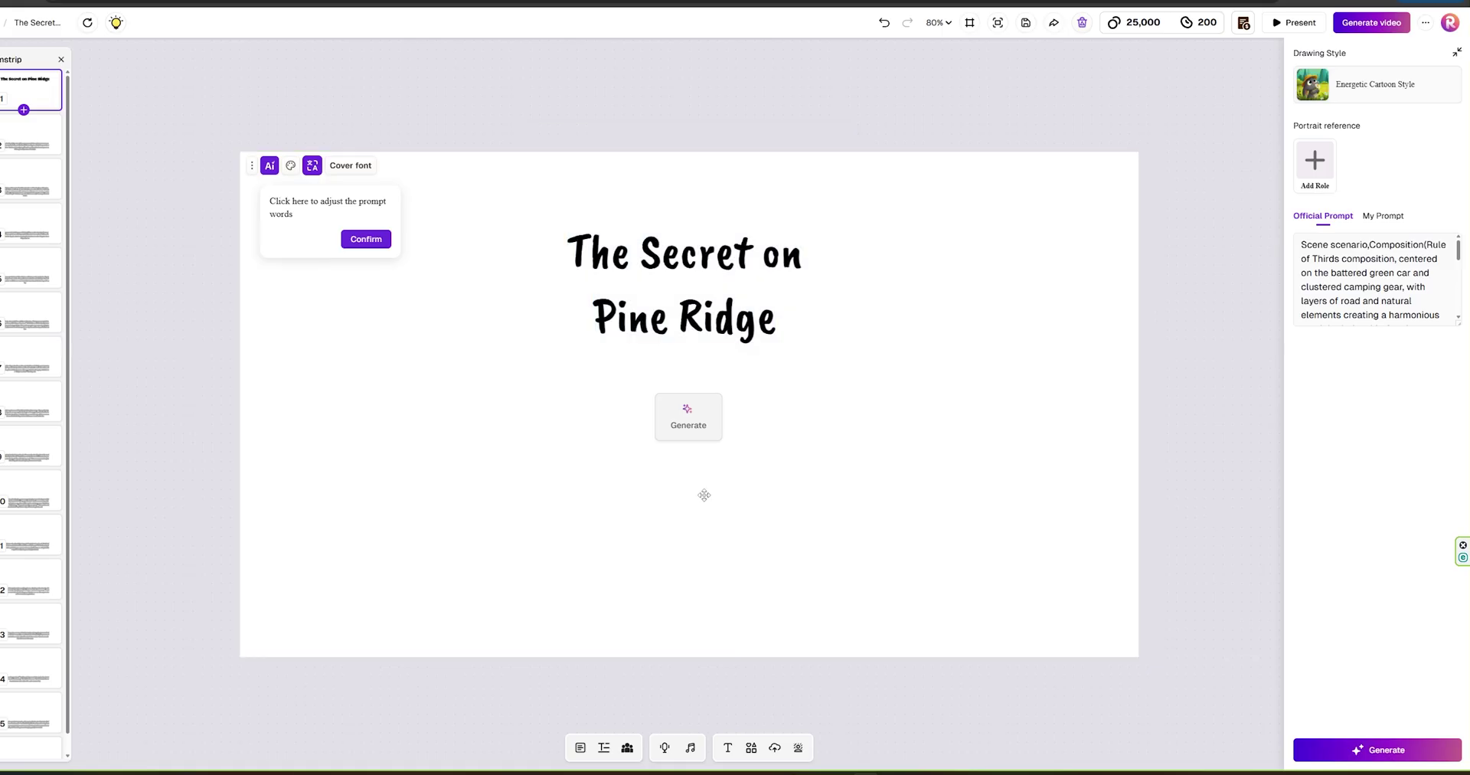
Step: Enlarge the cover title with "Pine Ridge" offset to the right of the first line, and generate the cover illustration
click(783, 337)
click(648, 317)
click(632, 318)
key(Left)
key(Left)
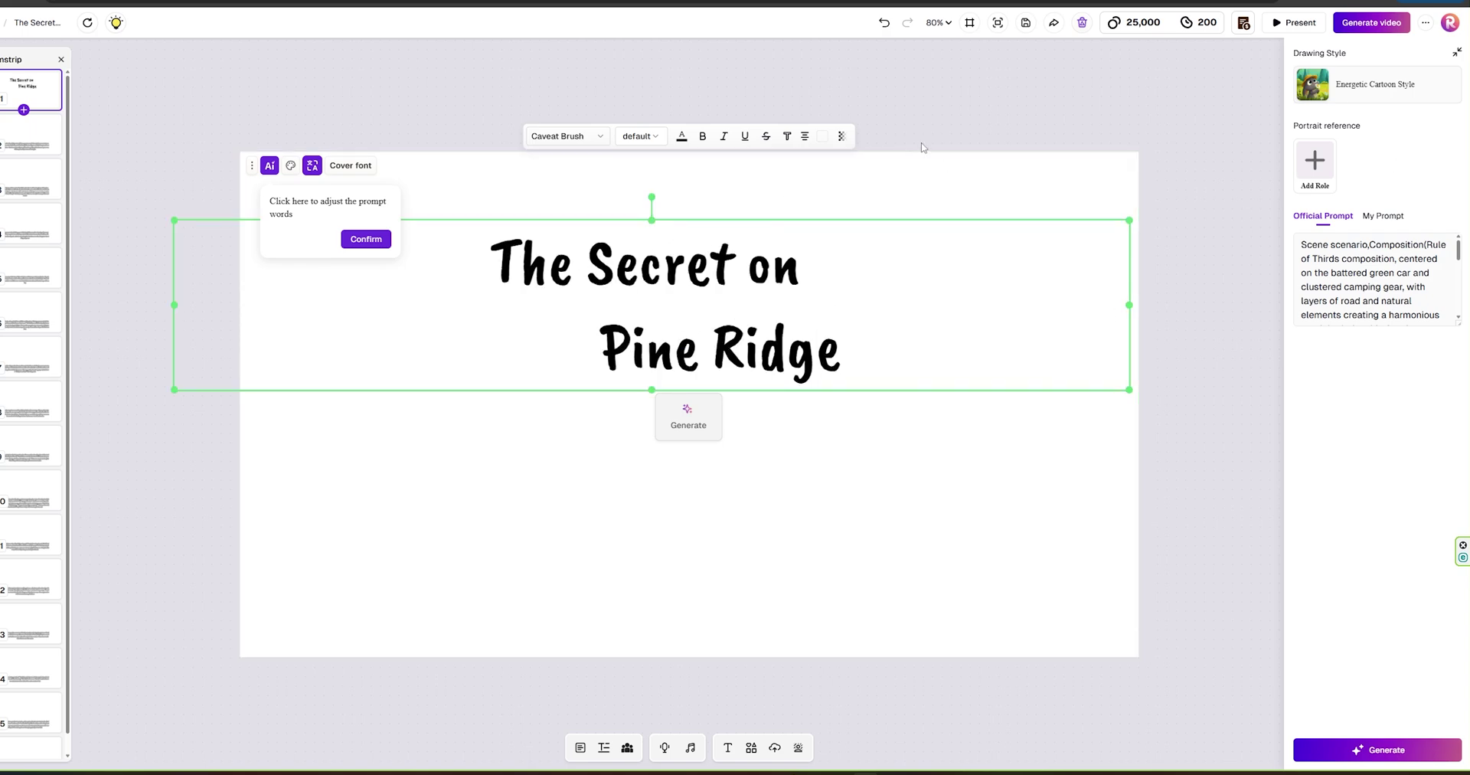
click(927, 148)
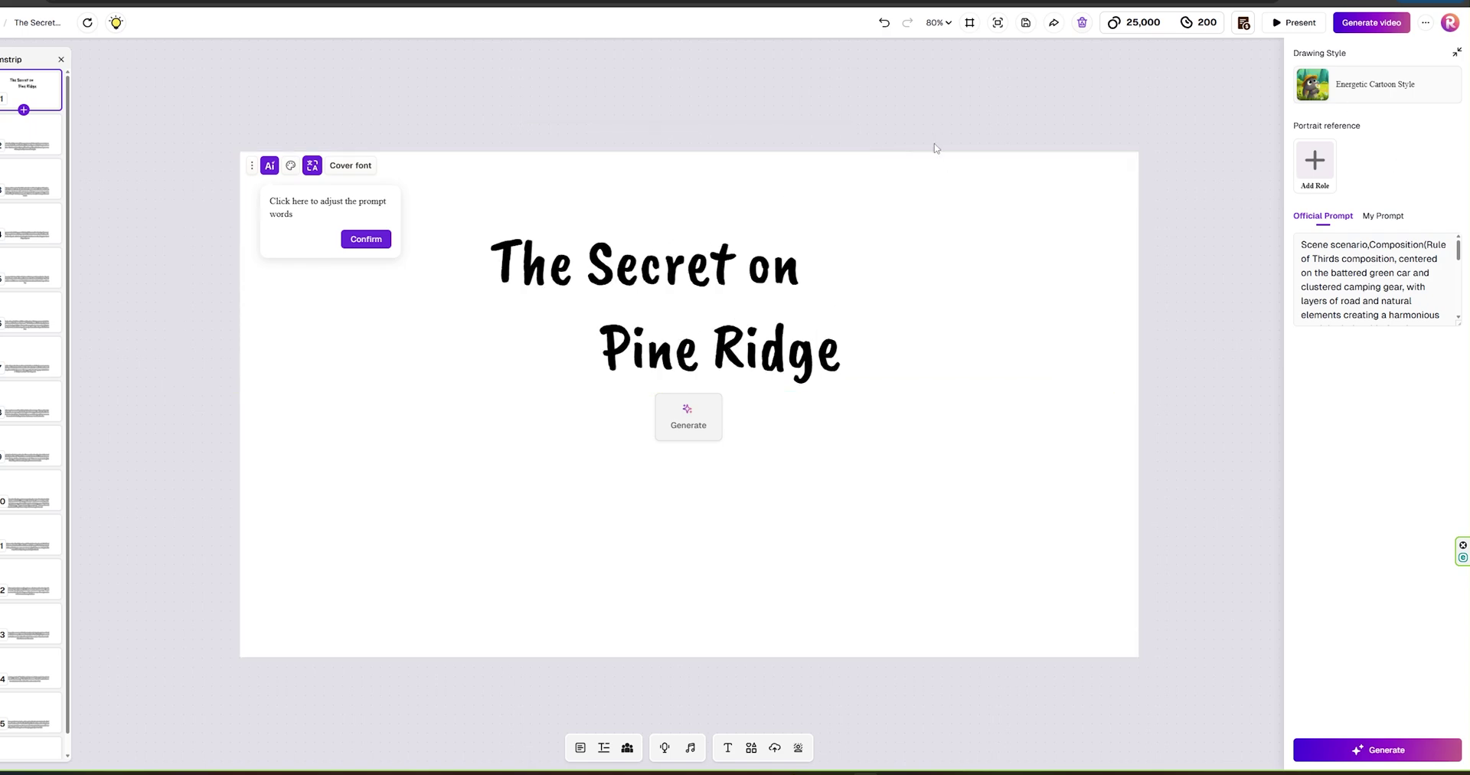
click(1384, 754)
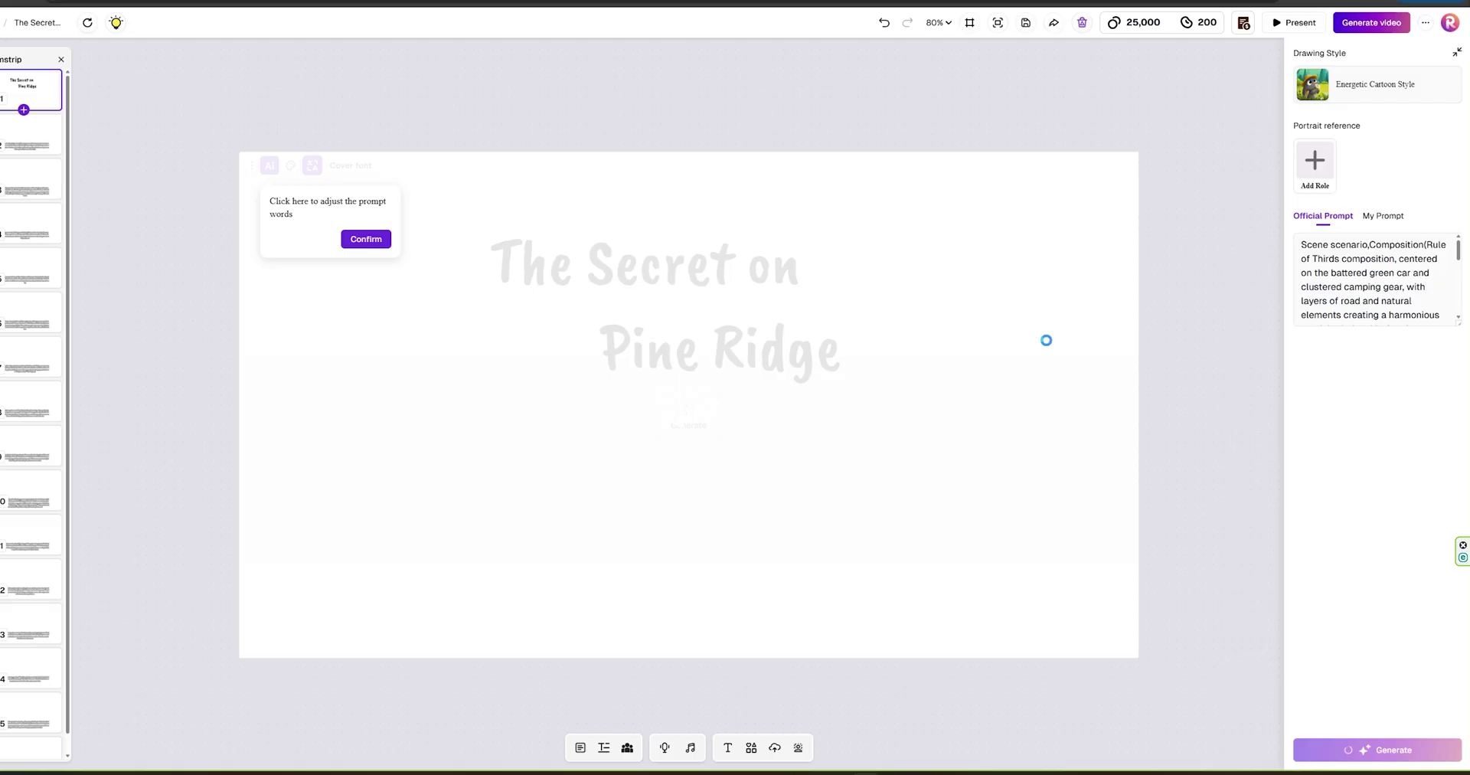
Step: Set the story text on page 2 to the Caveat Brush font
click(16, 138)
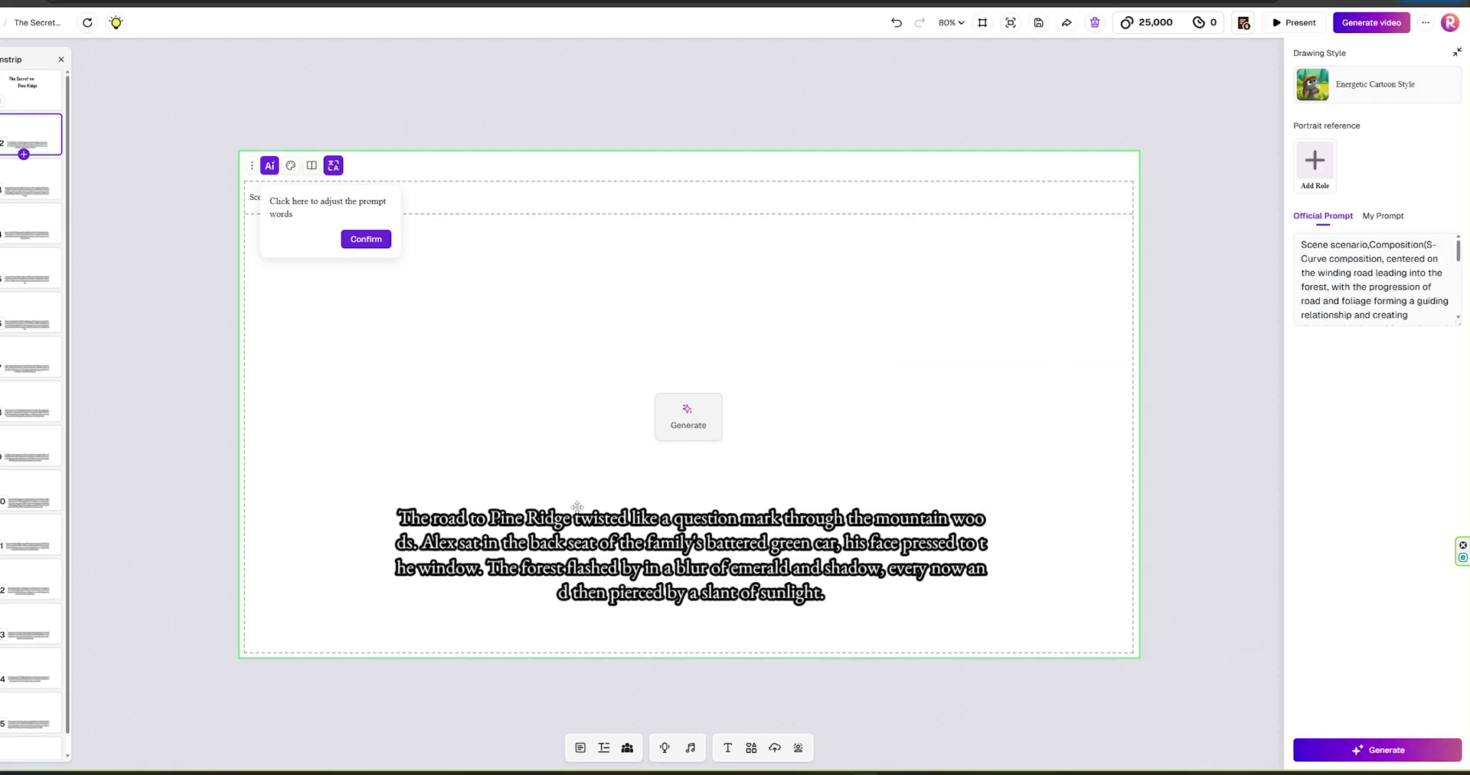
click(588, 540)
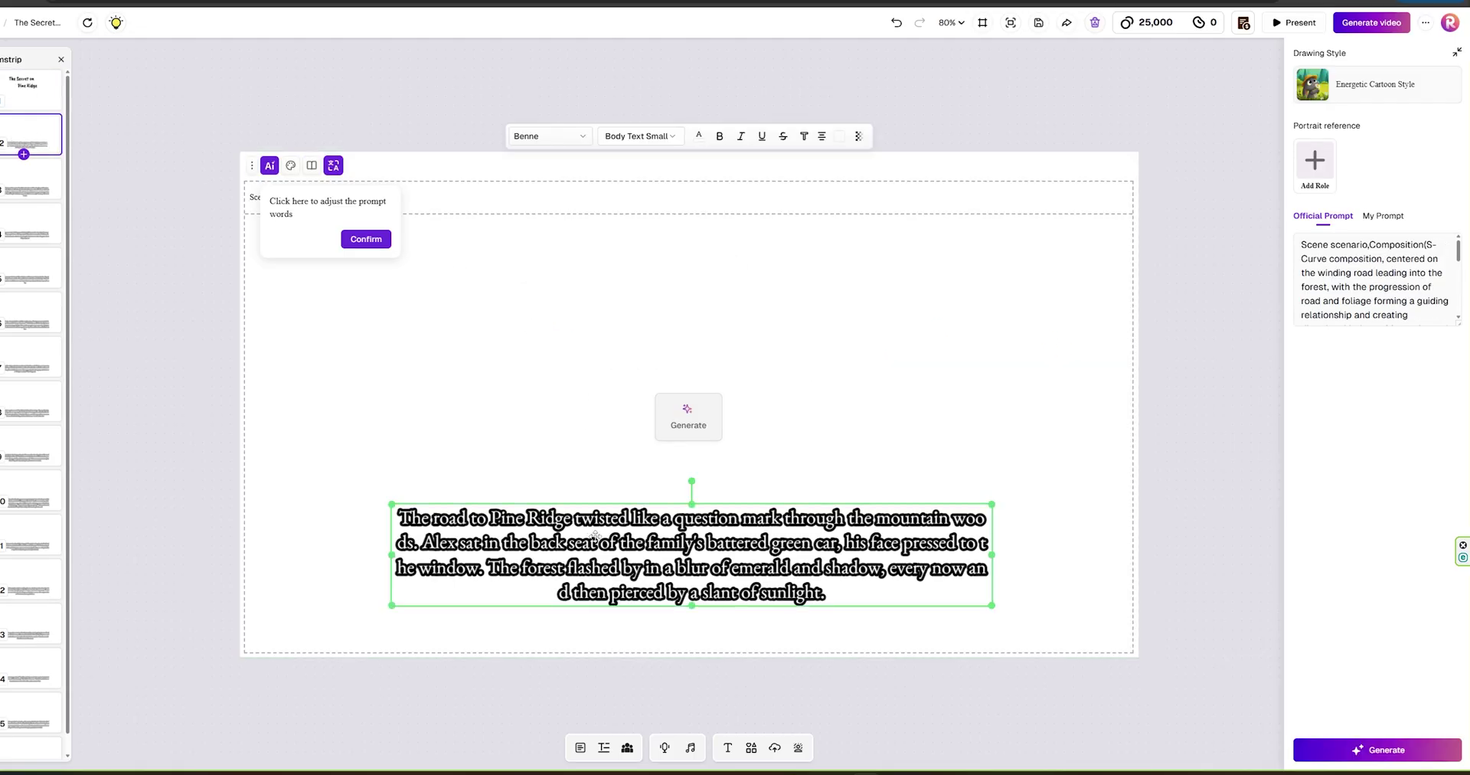
click(583, 137)
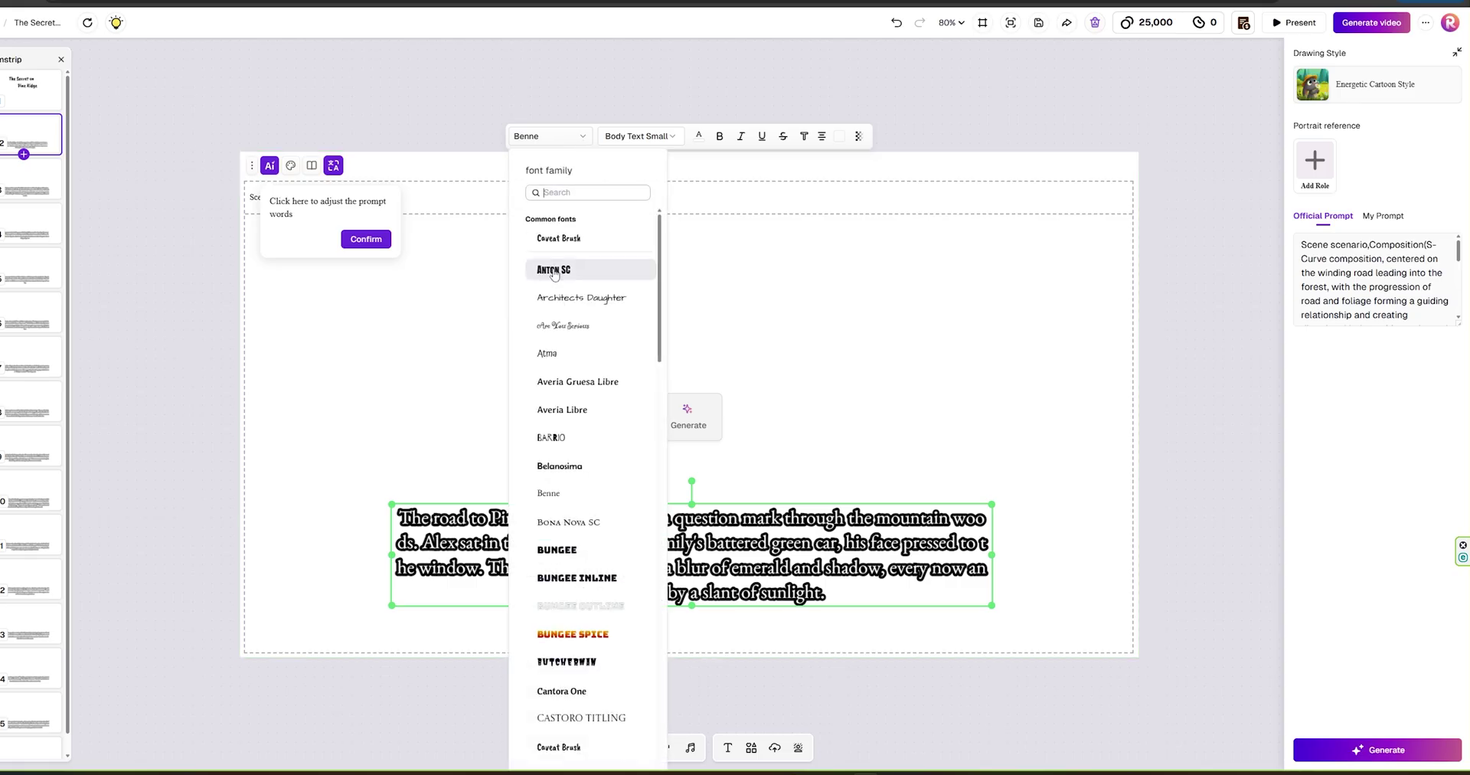
click(560, 238)
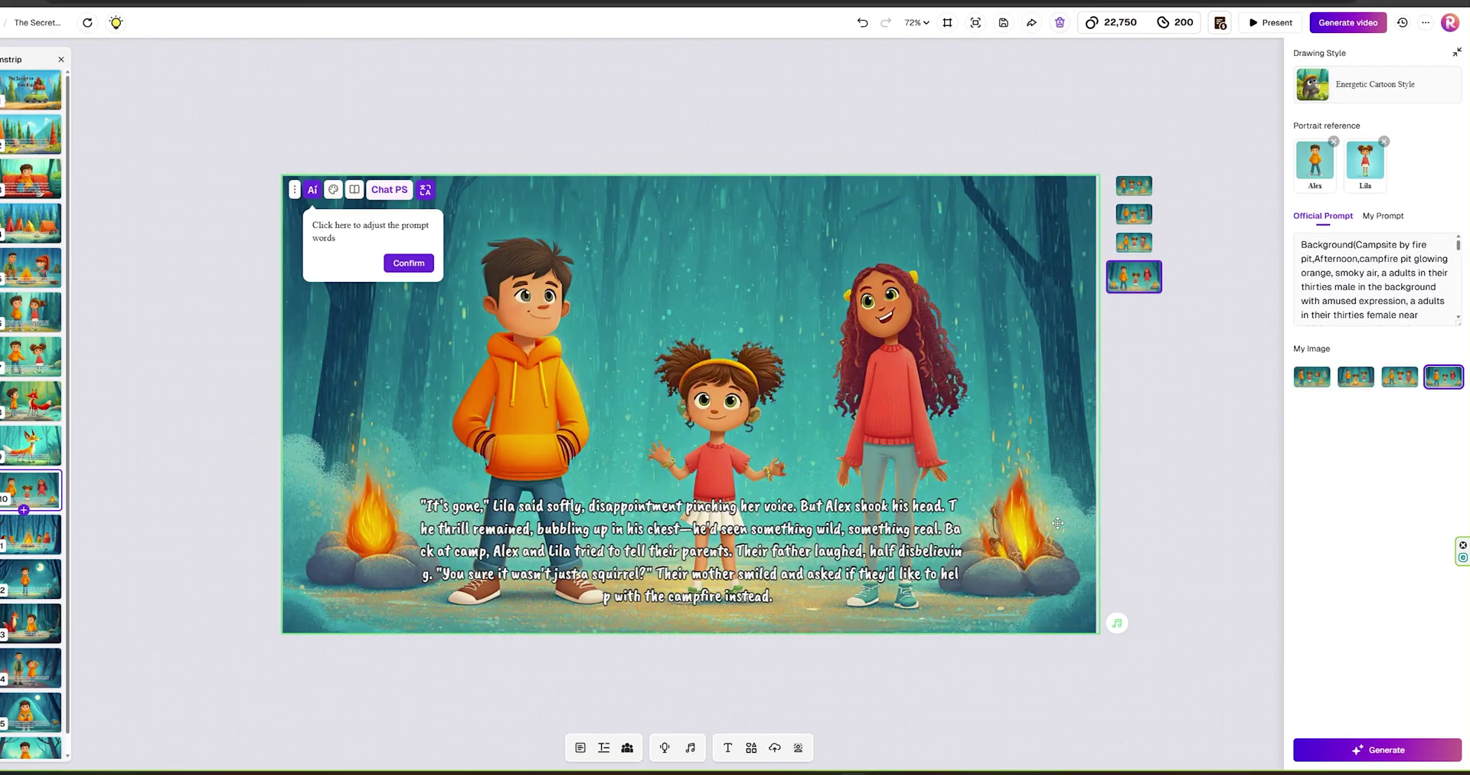
Step: Use Chat PS detail adjustments on the page 10 illustration with the prompt "Remove one campfire from the picture" and create the revised image
click(391, 193)
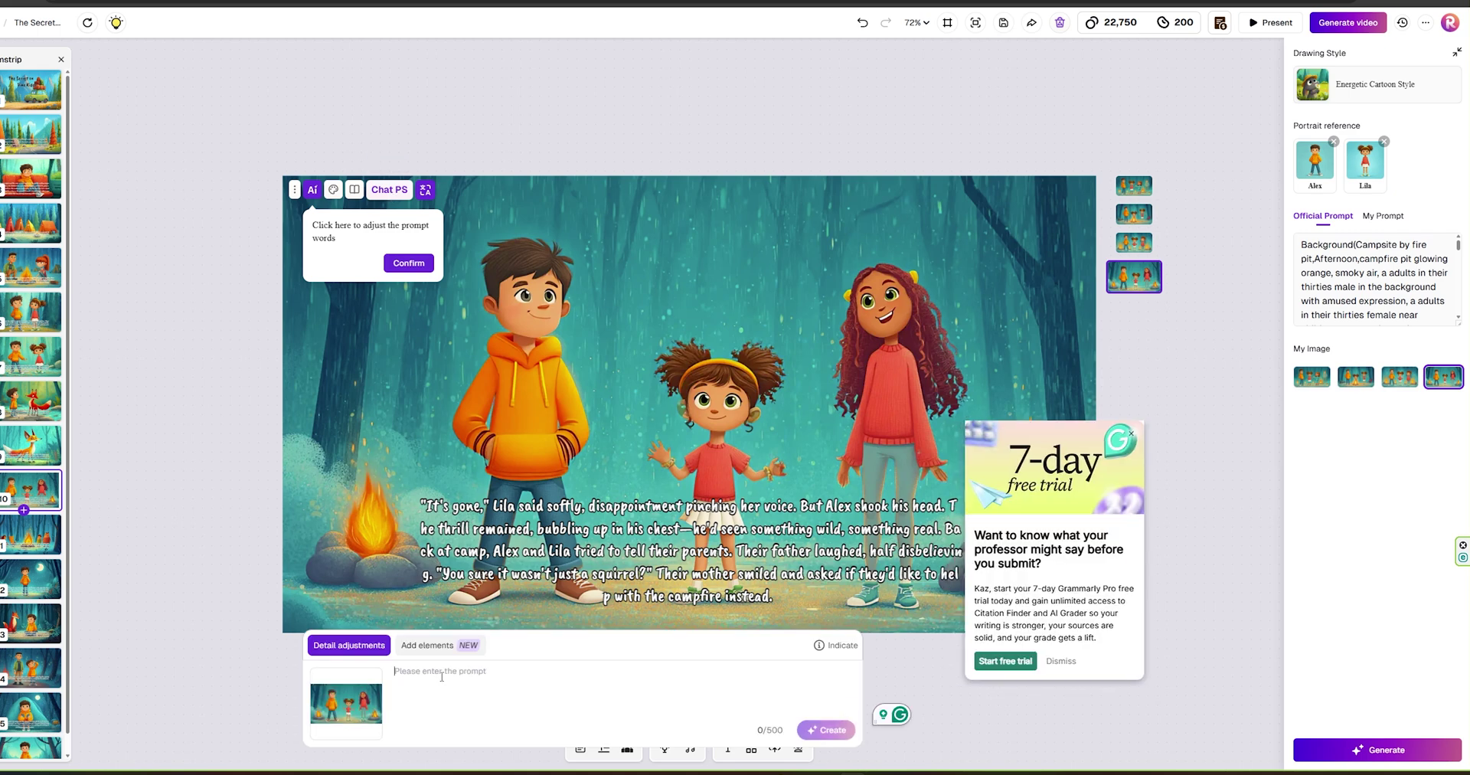
click(1131, 434)
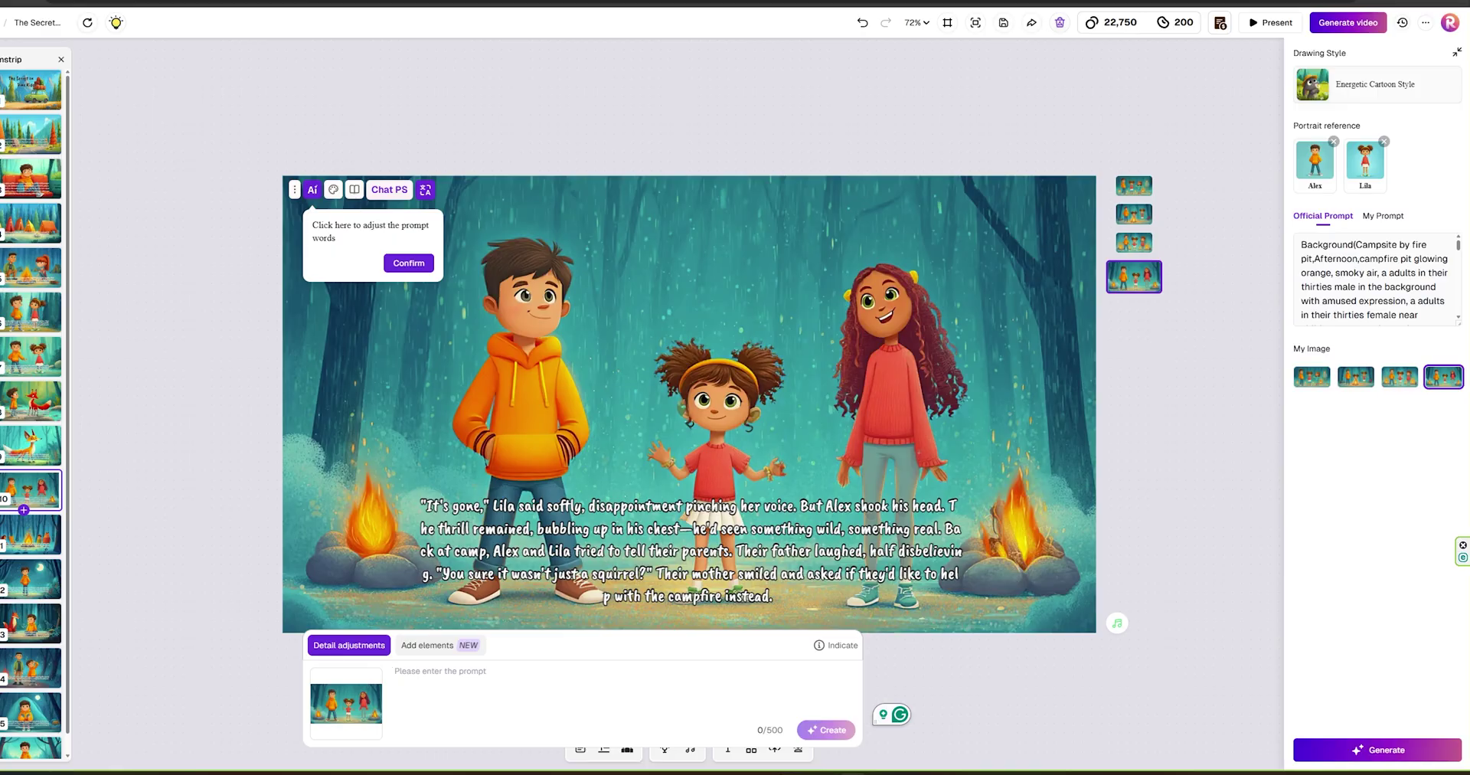
text(Remove o)
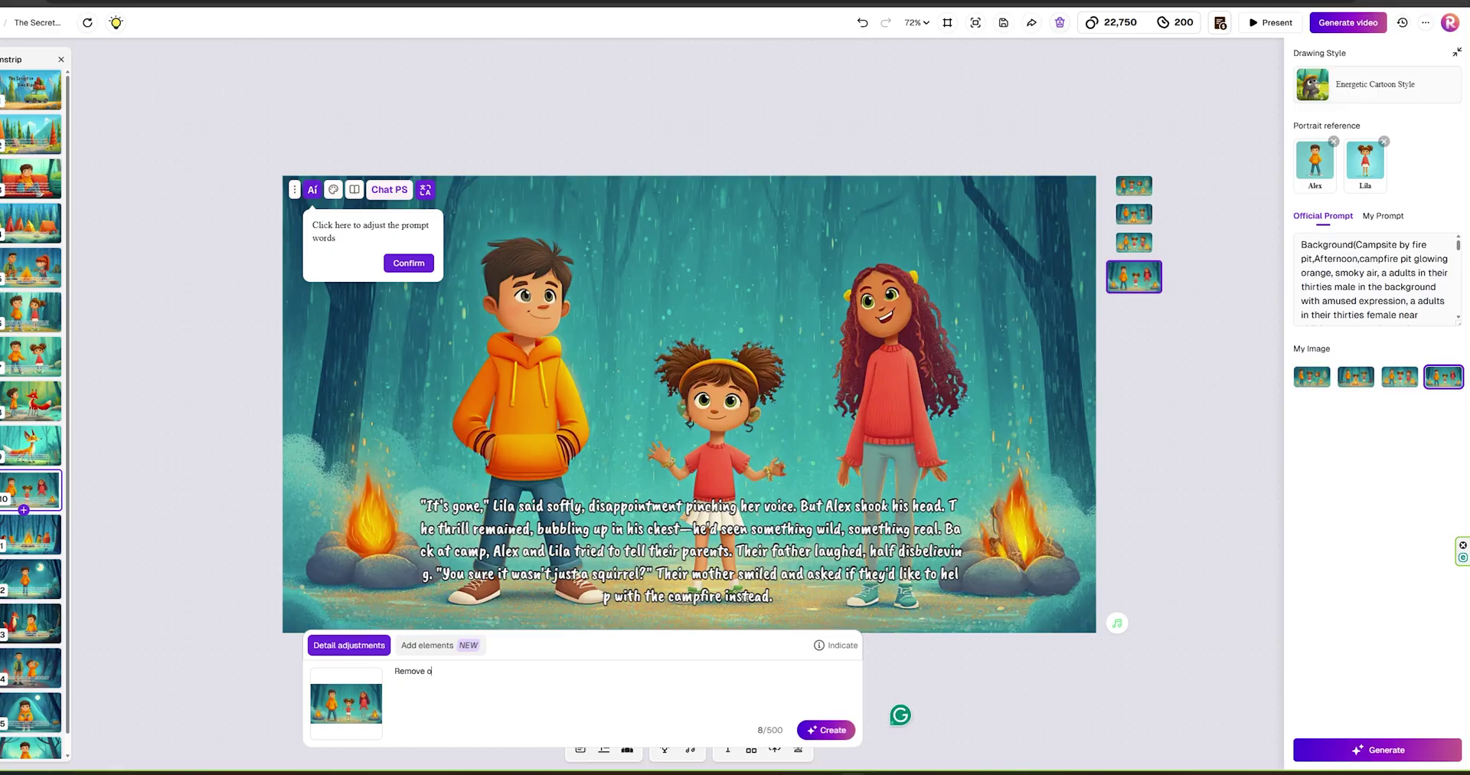
text(ne campfire from the picture)
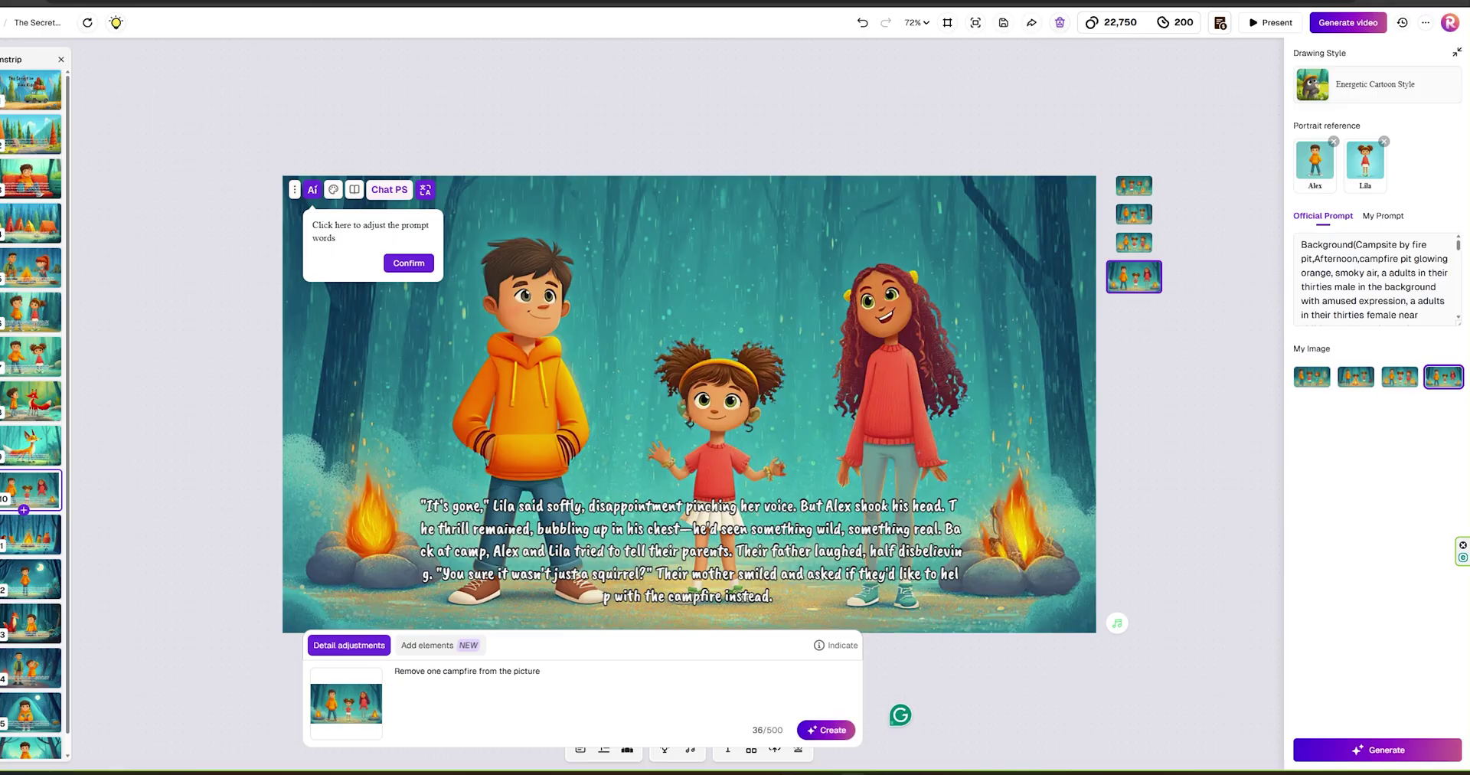
click(843, 736)
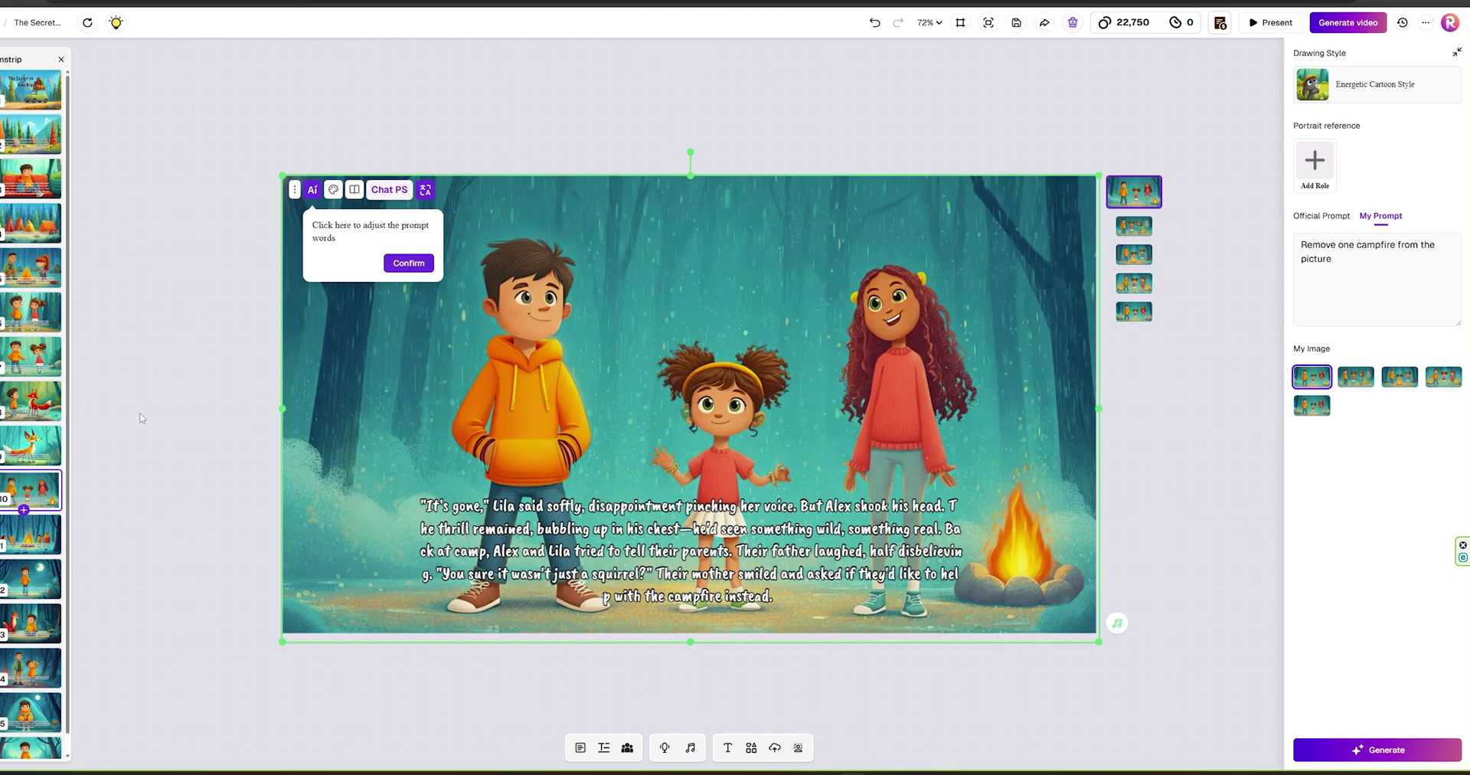
Step: Save the book, present it, and page forward from the cover through the first two story pages
click(30, 578)
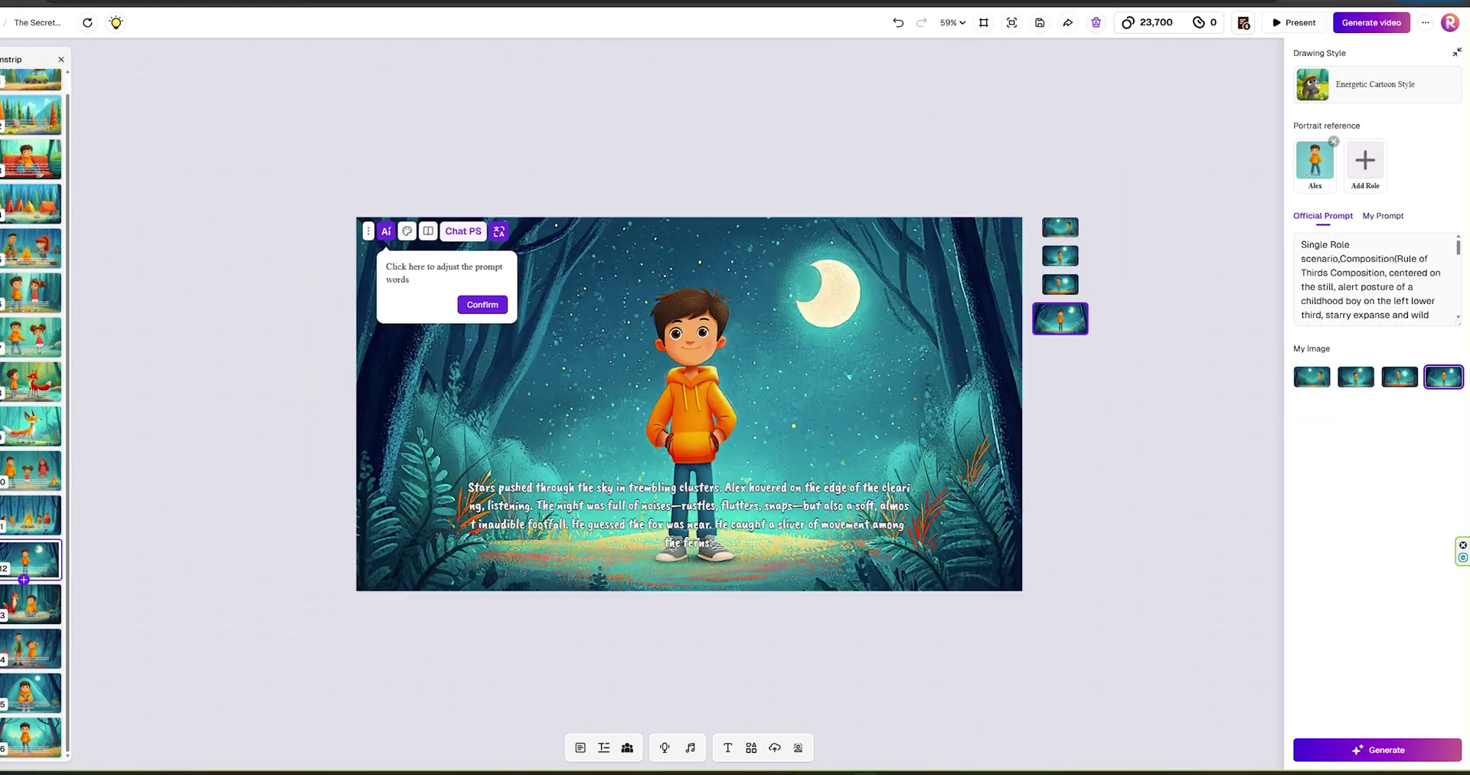
click(1040, 25)
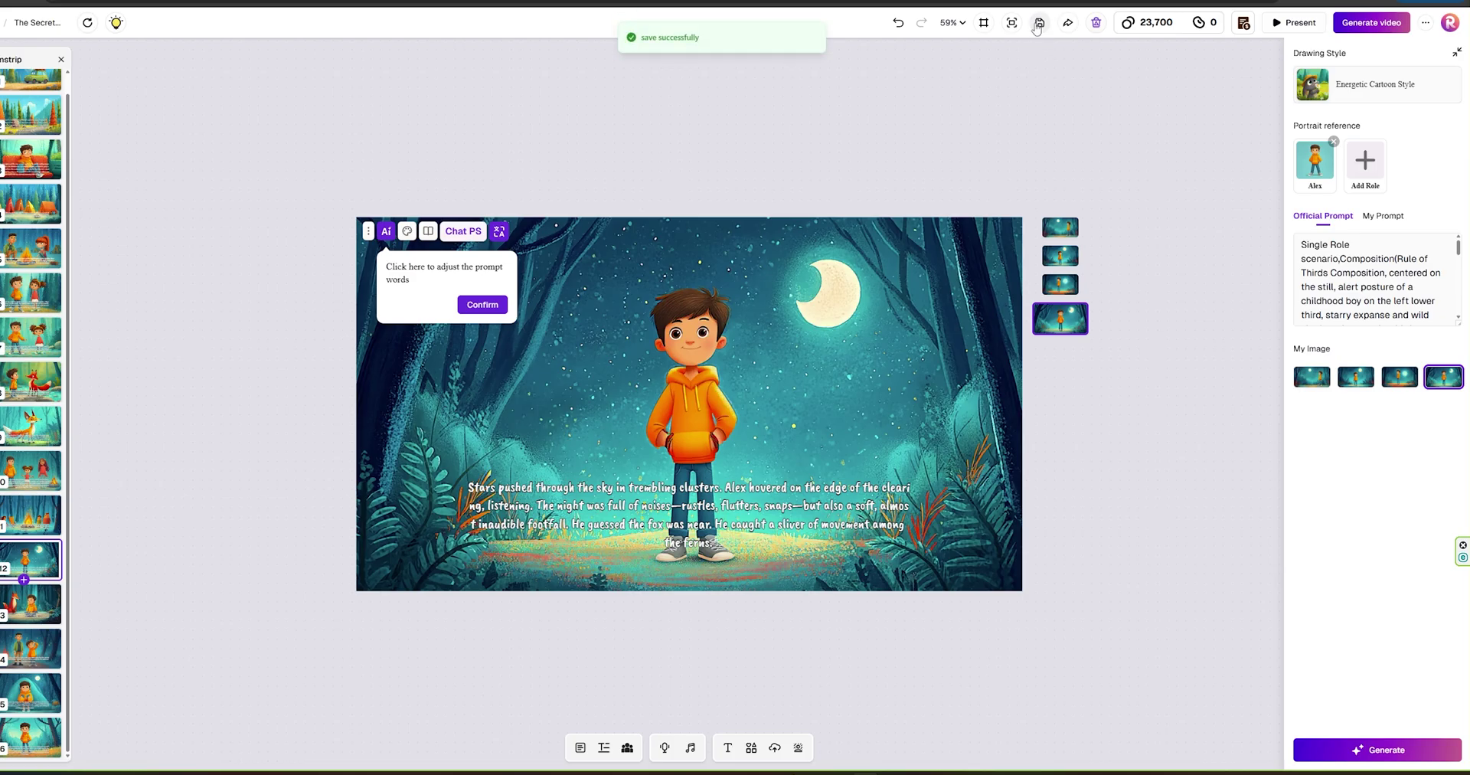
click(1275, 23)
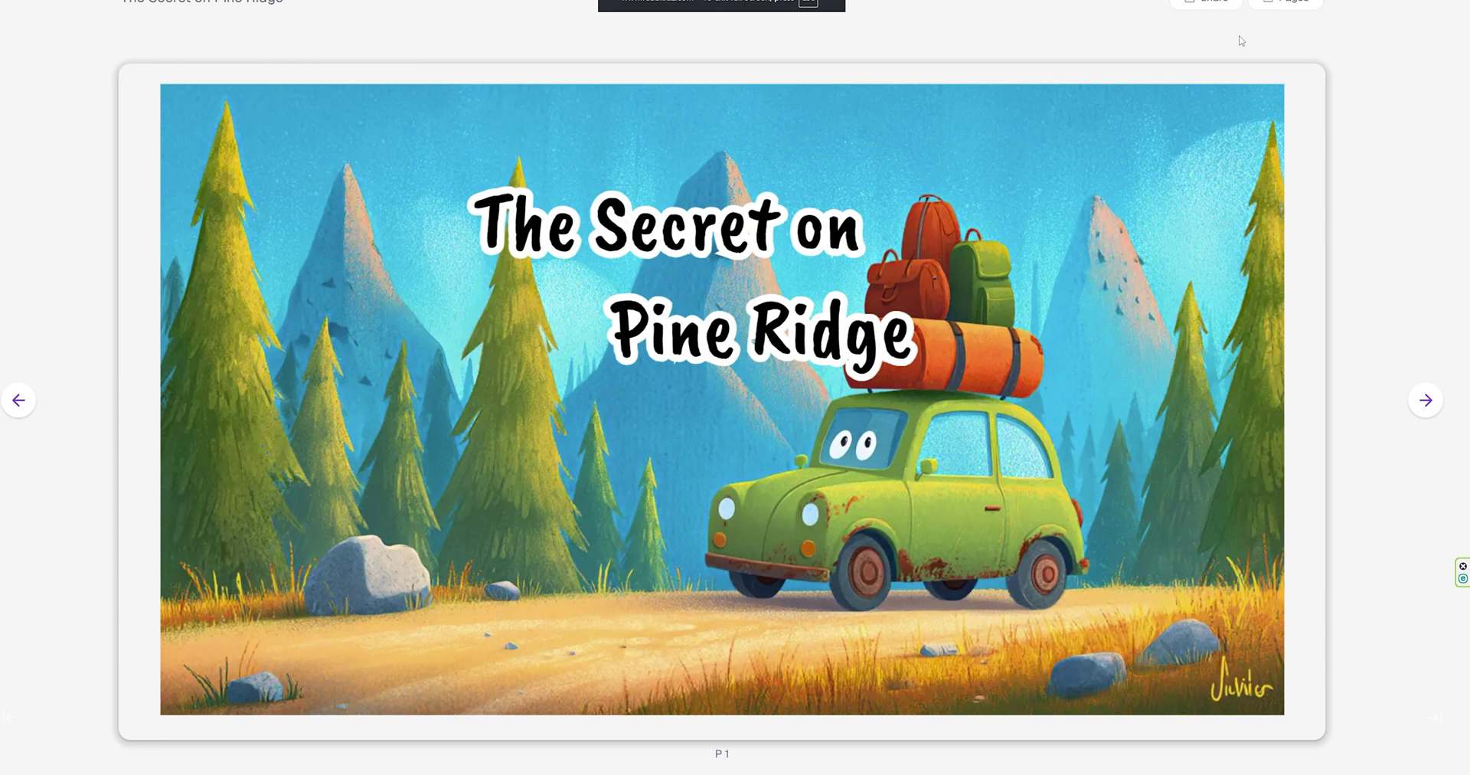
click(1437, 412)
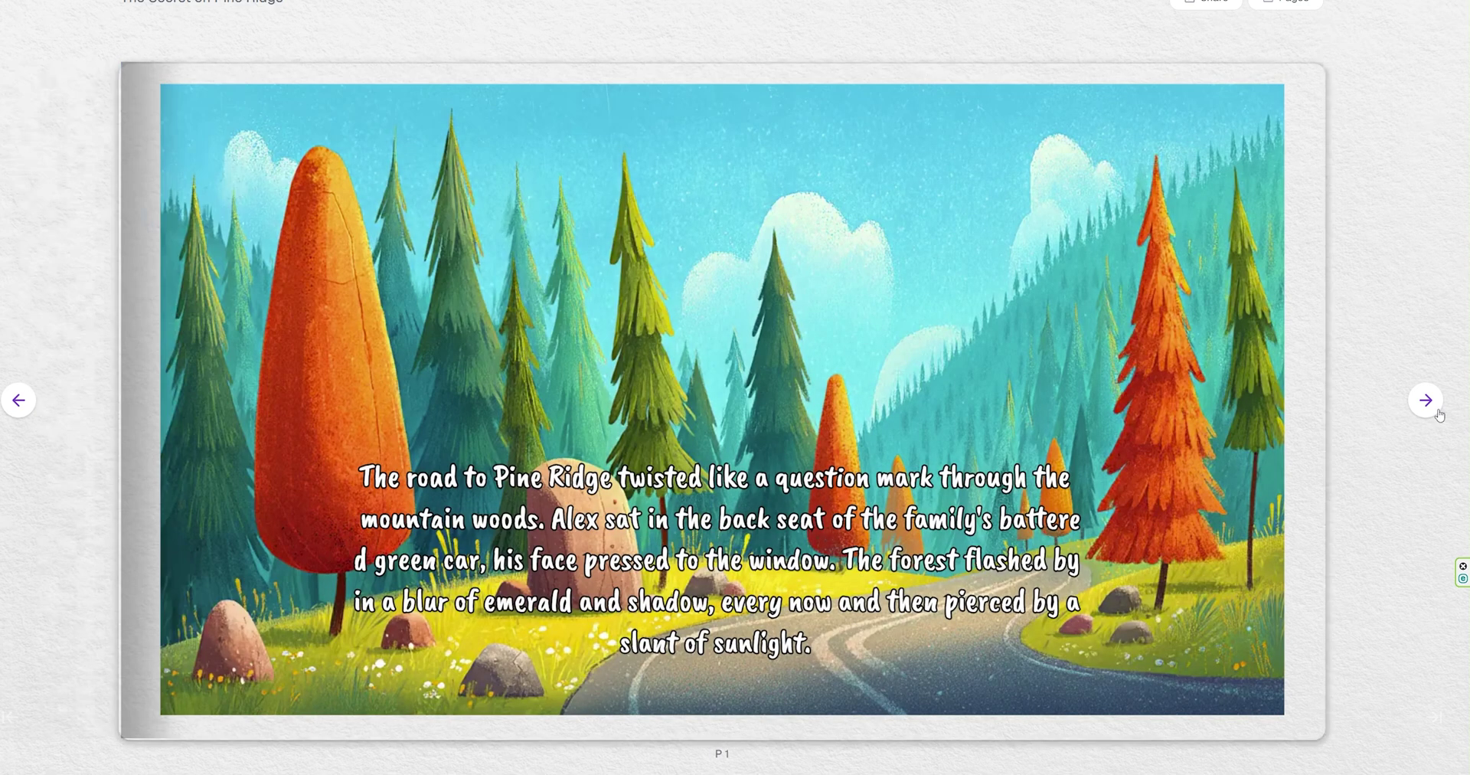
click(1425, 399)
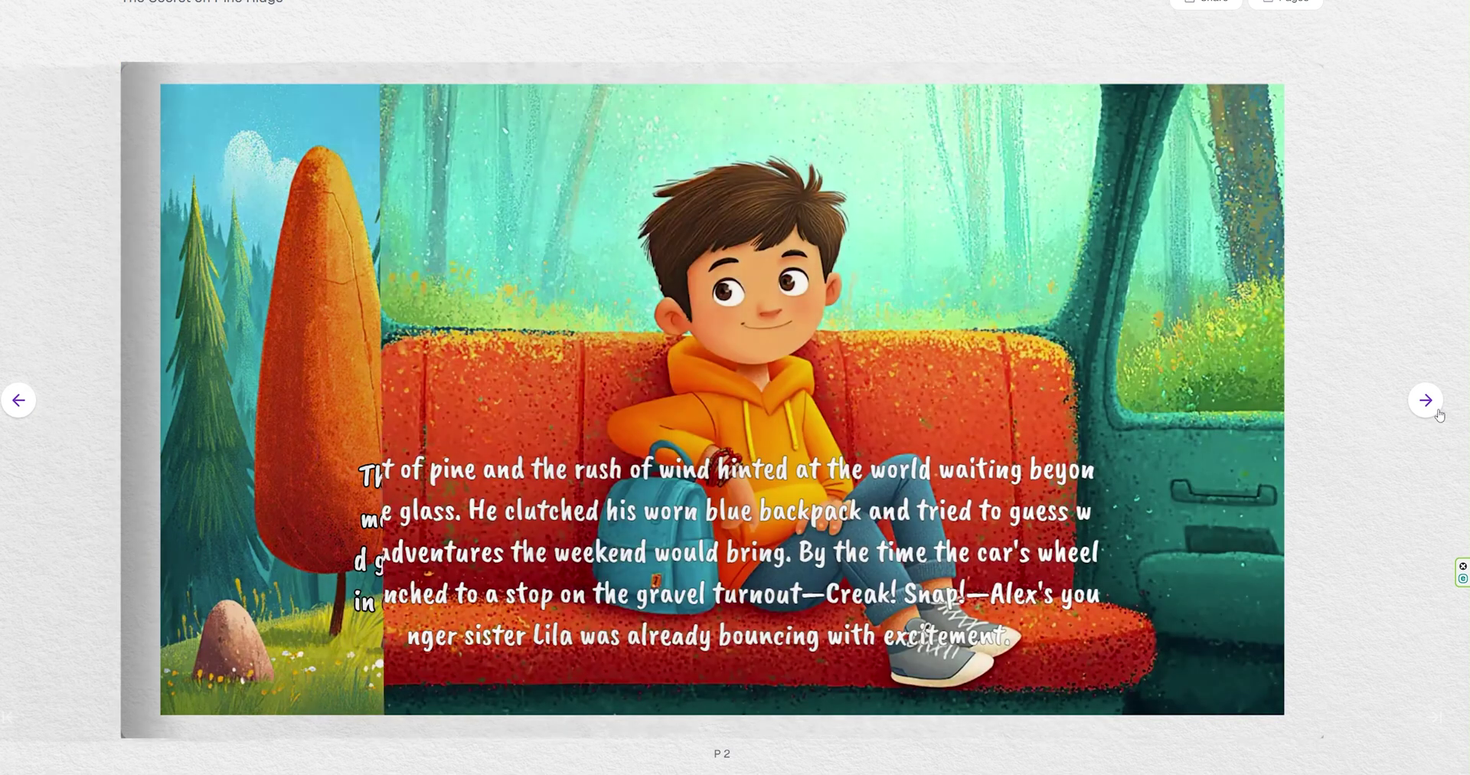
Step: Page forward through the presented book to page 5 and exit the presentation
click(1436, 412)
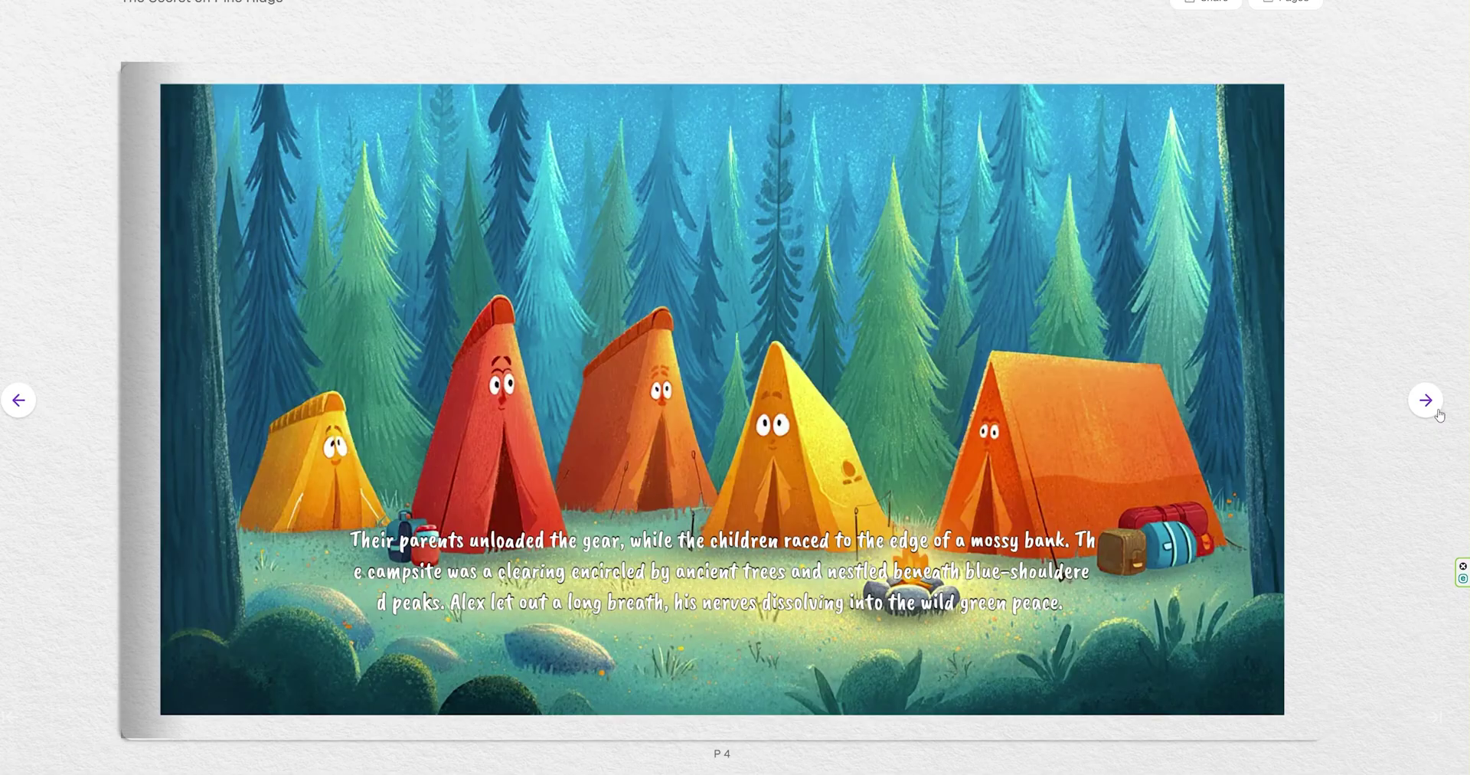
click(1437, 414)
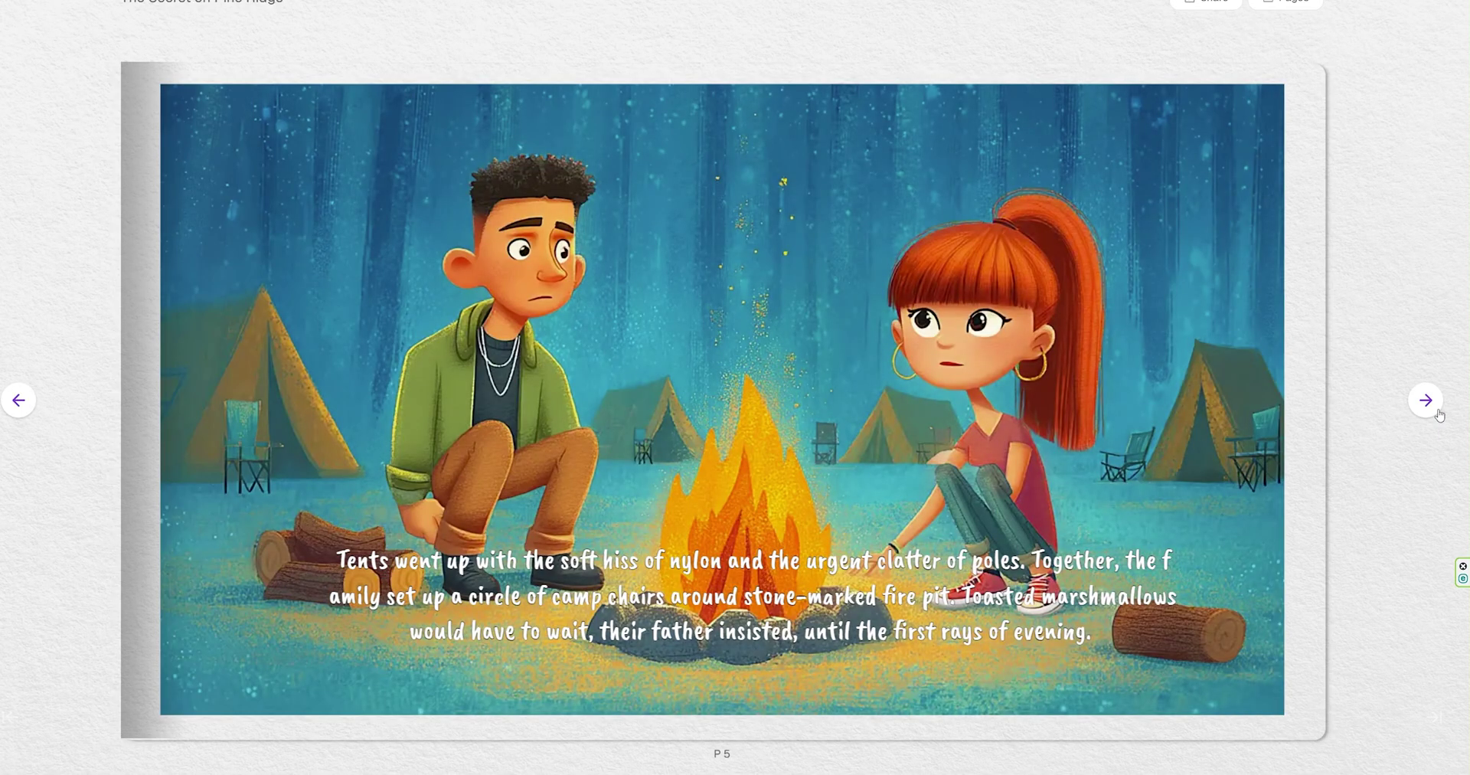
key(Escape)
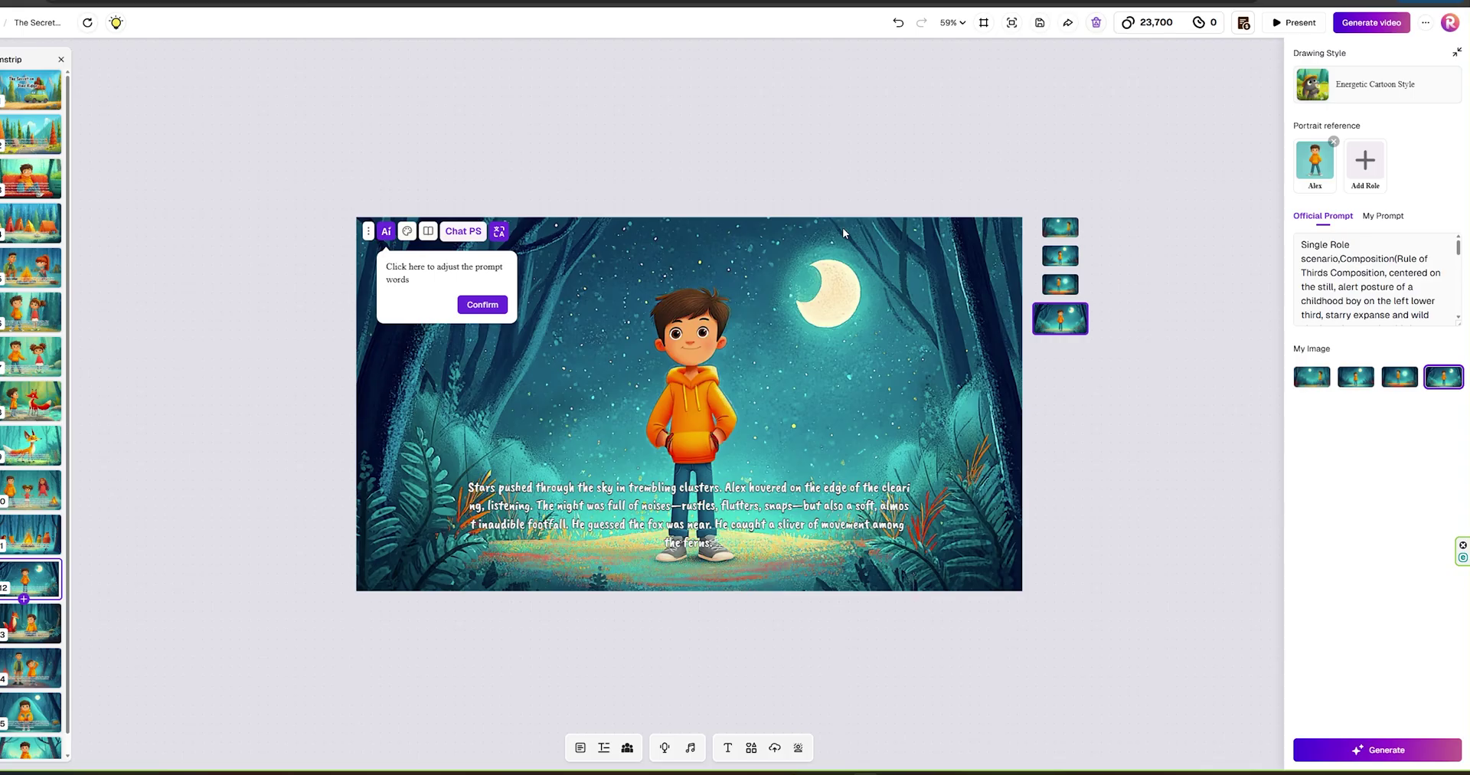
Step: Export the finished picture book as a PDF
click(1428, 23)
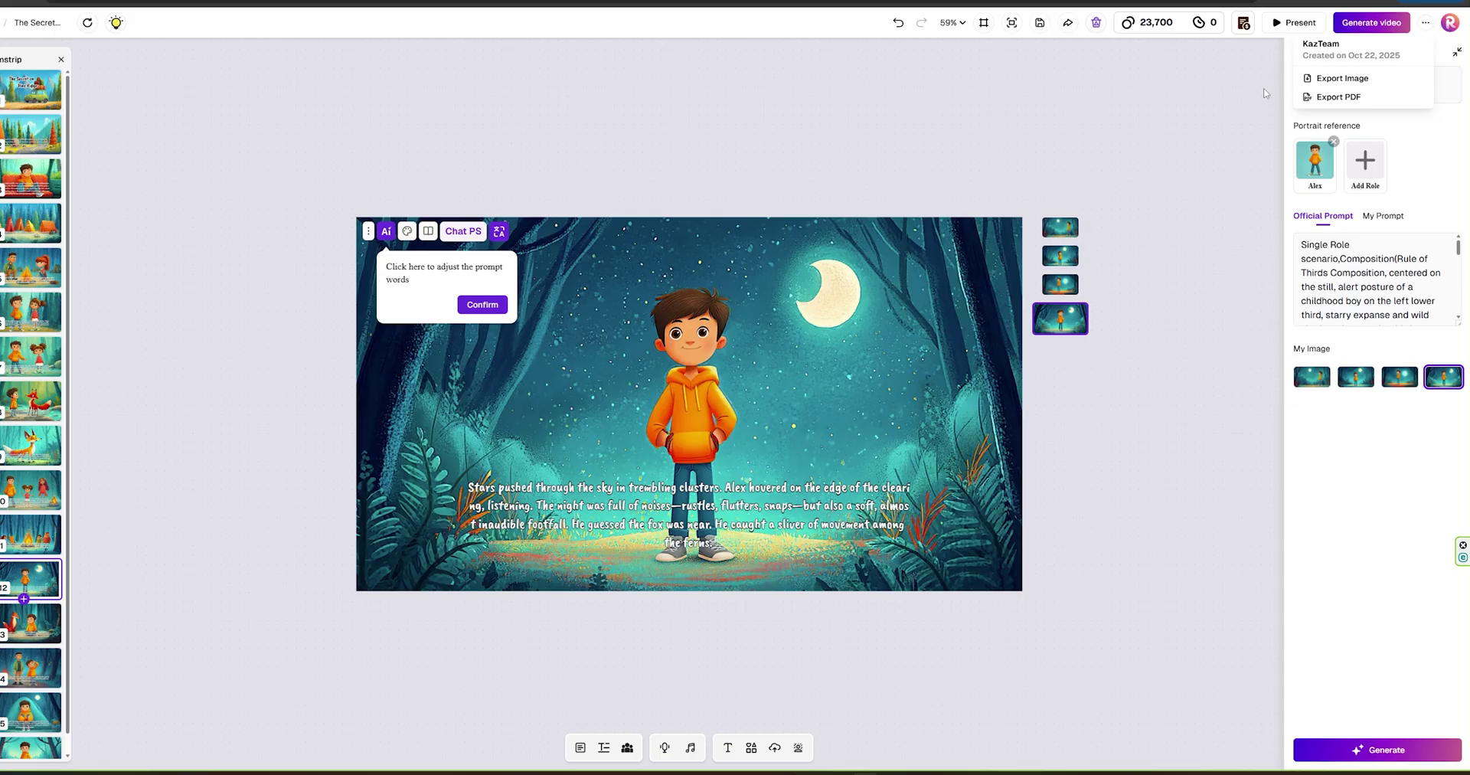
click(1339, 96)
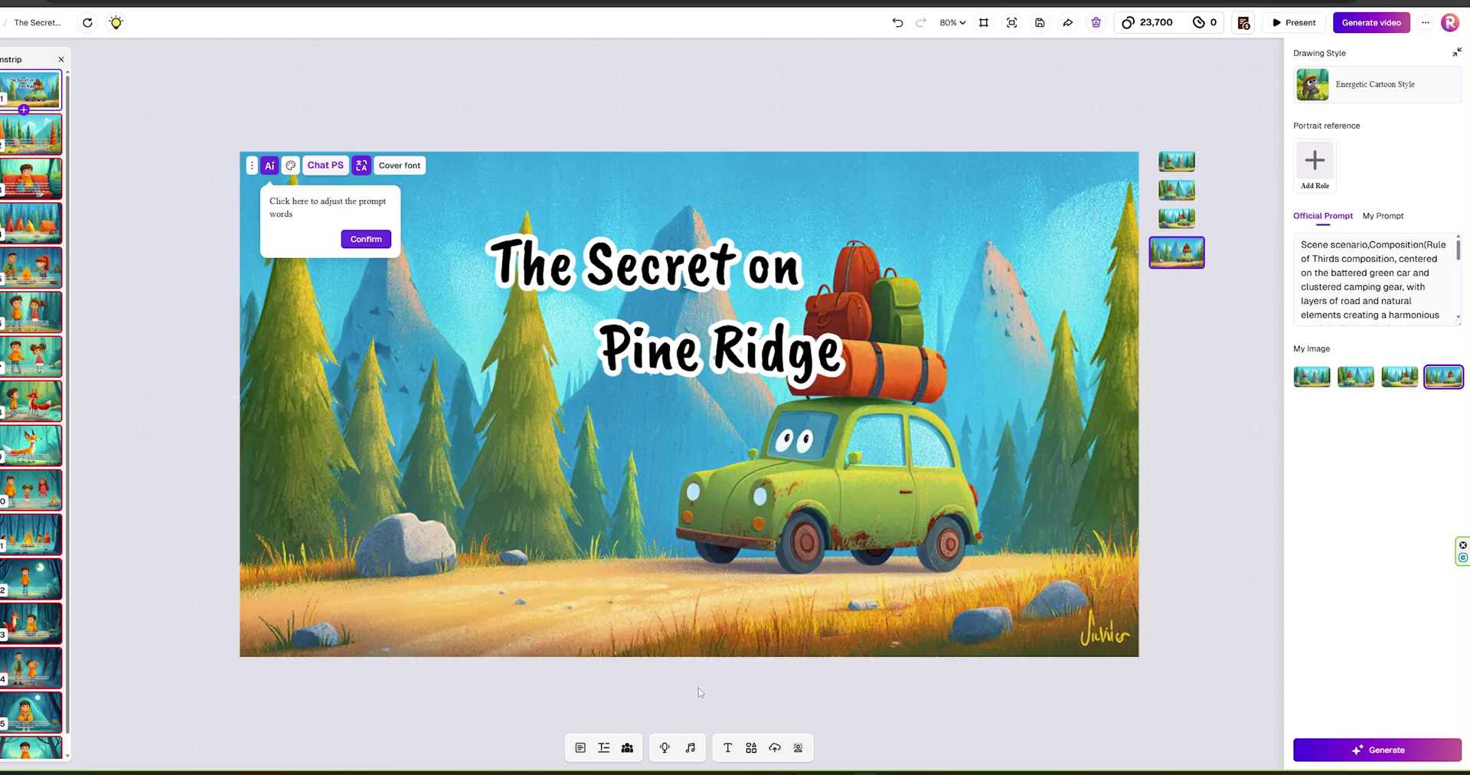
Step: Browse the English voice library, select the story pages, and generate their voiceovers with the Young Male Voice
click(664, 748)
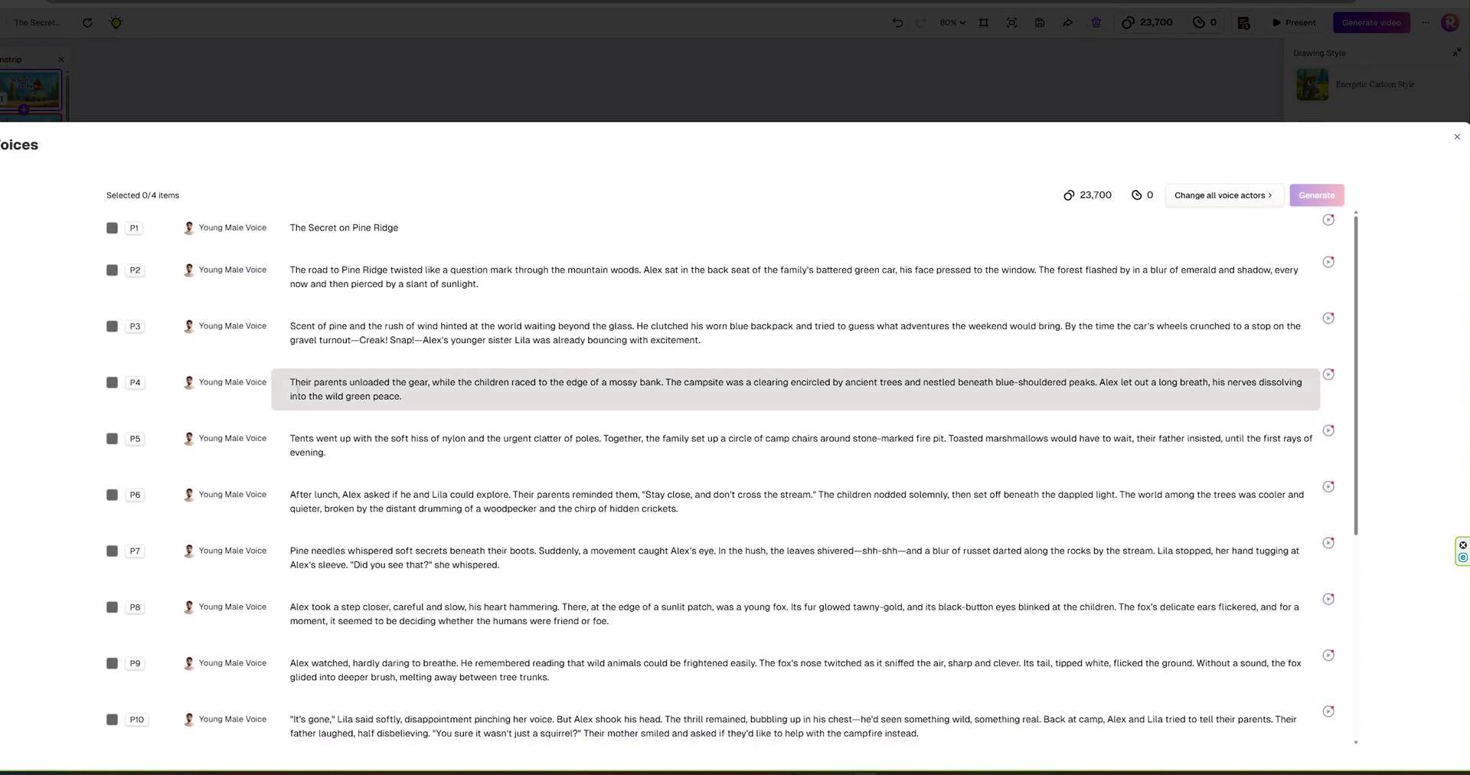
click(189, 229)
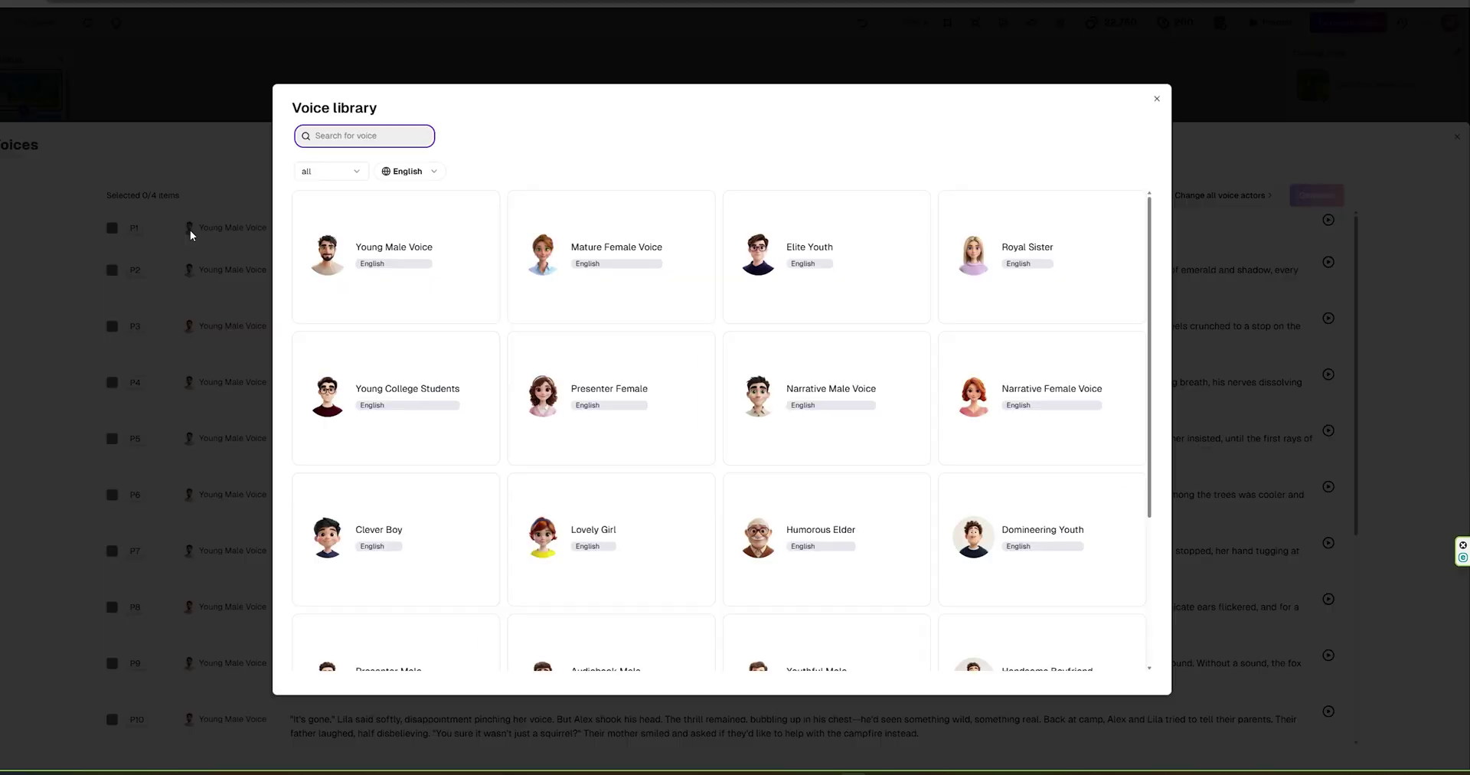
scroll(674, 339, down, 7)
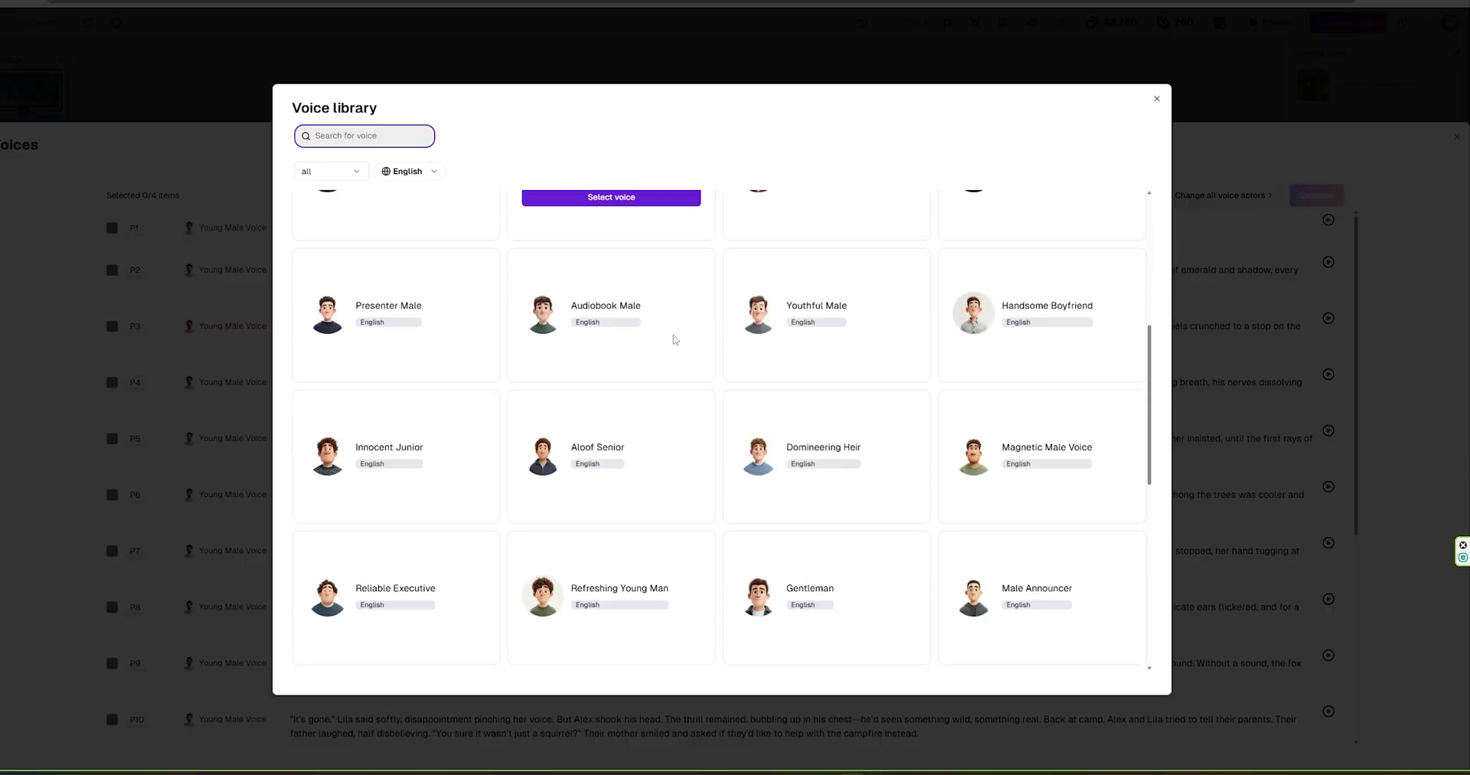
scroll(674, 339, up, 7)
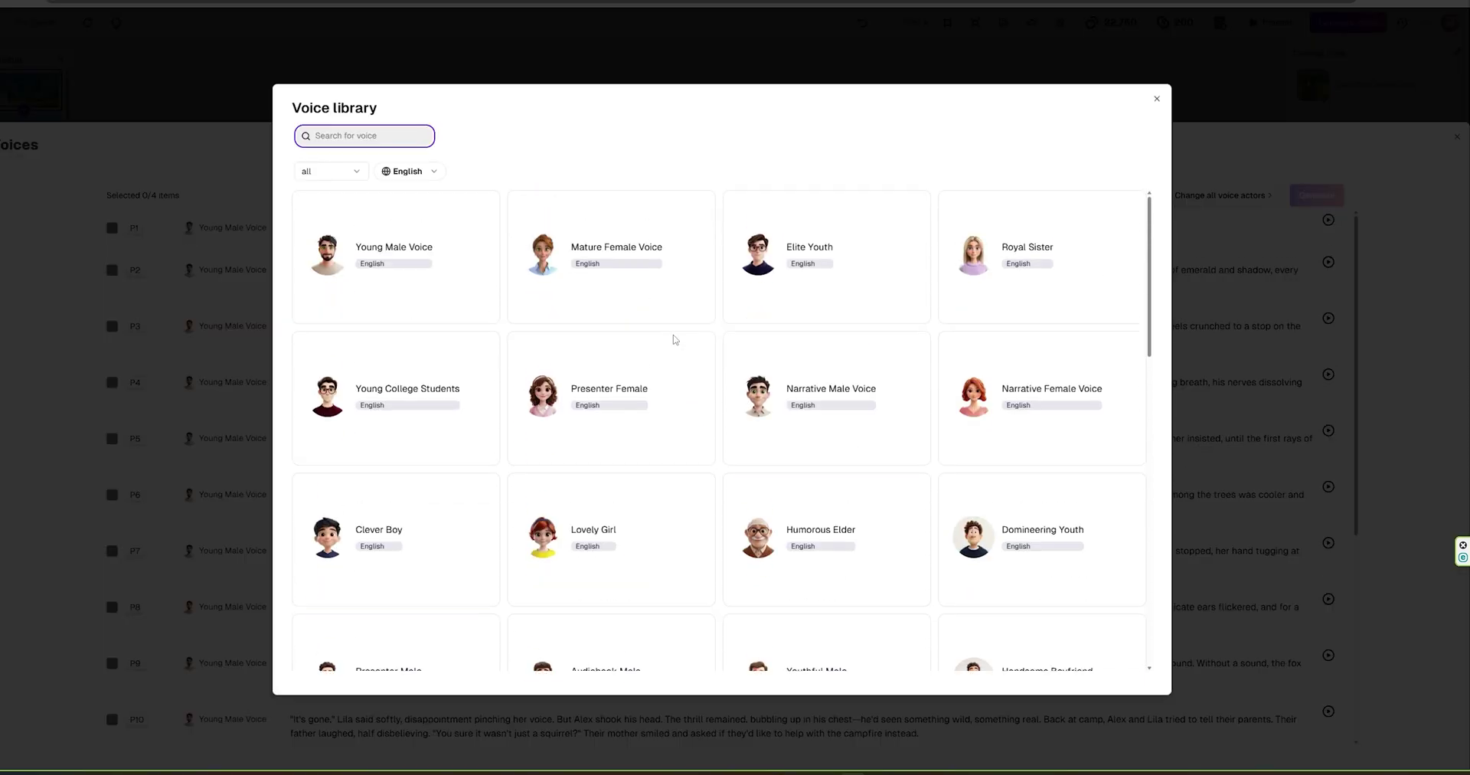
scroll(674, 340, down, 8)
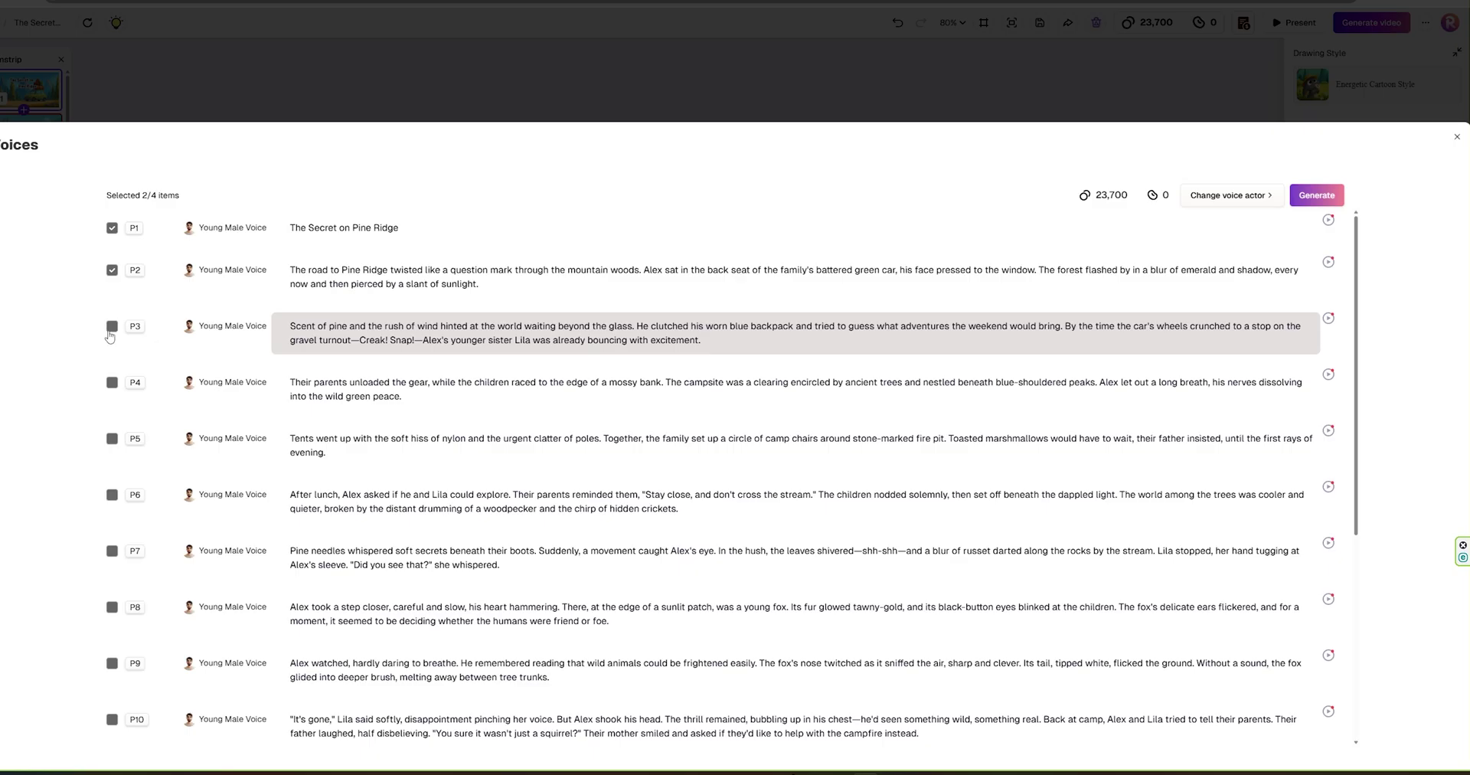
click(111, 382)
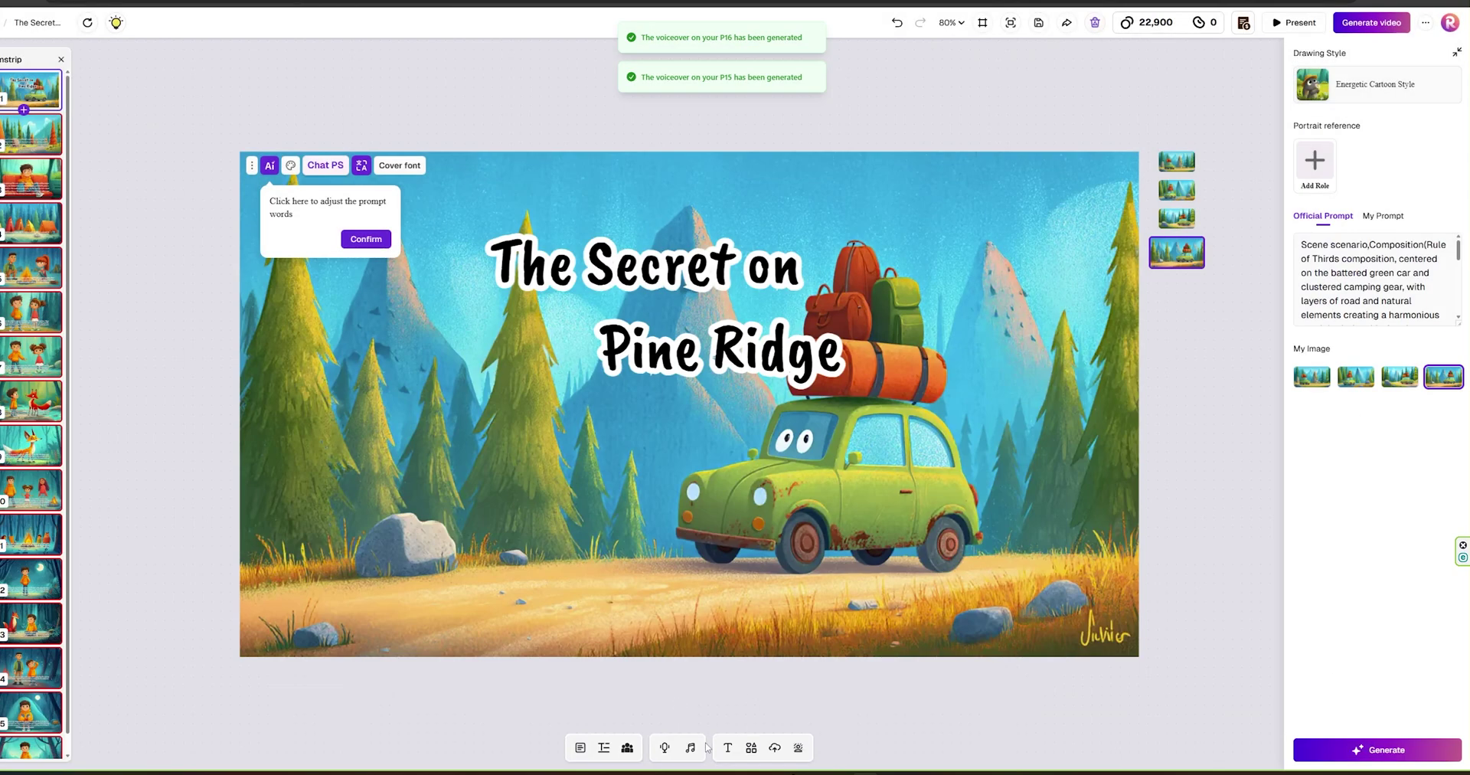
Step: Add background music to the book and start generating its video
click(690, 748)
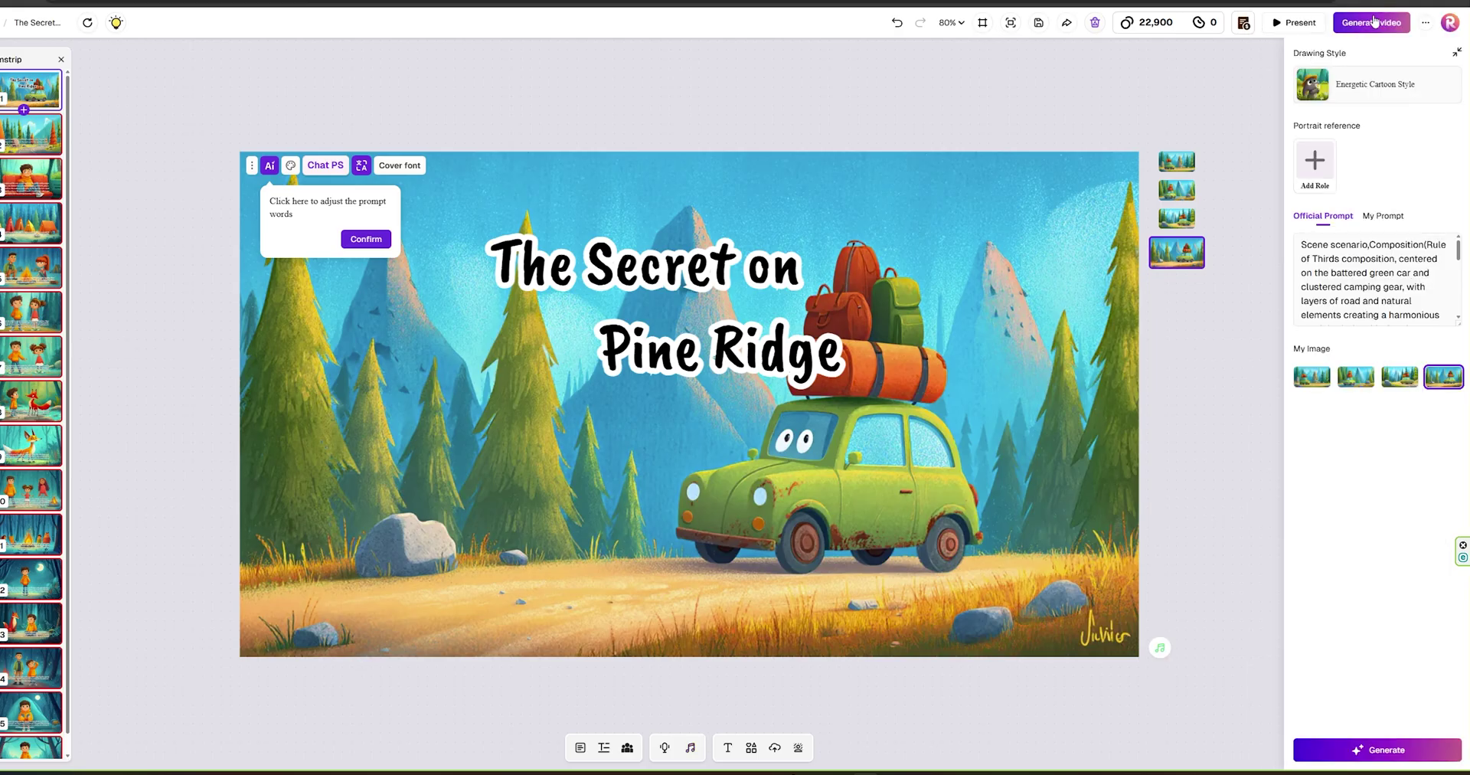
click(1358, 23)
click(1279, 118)
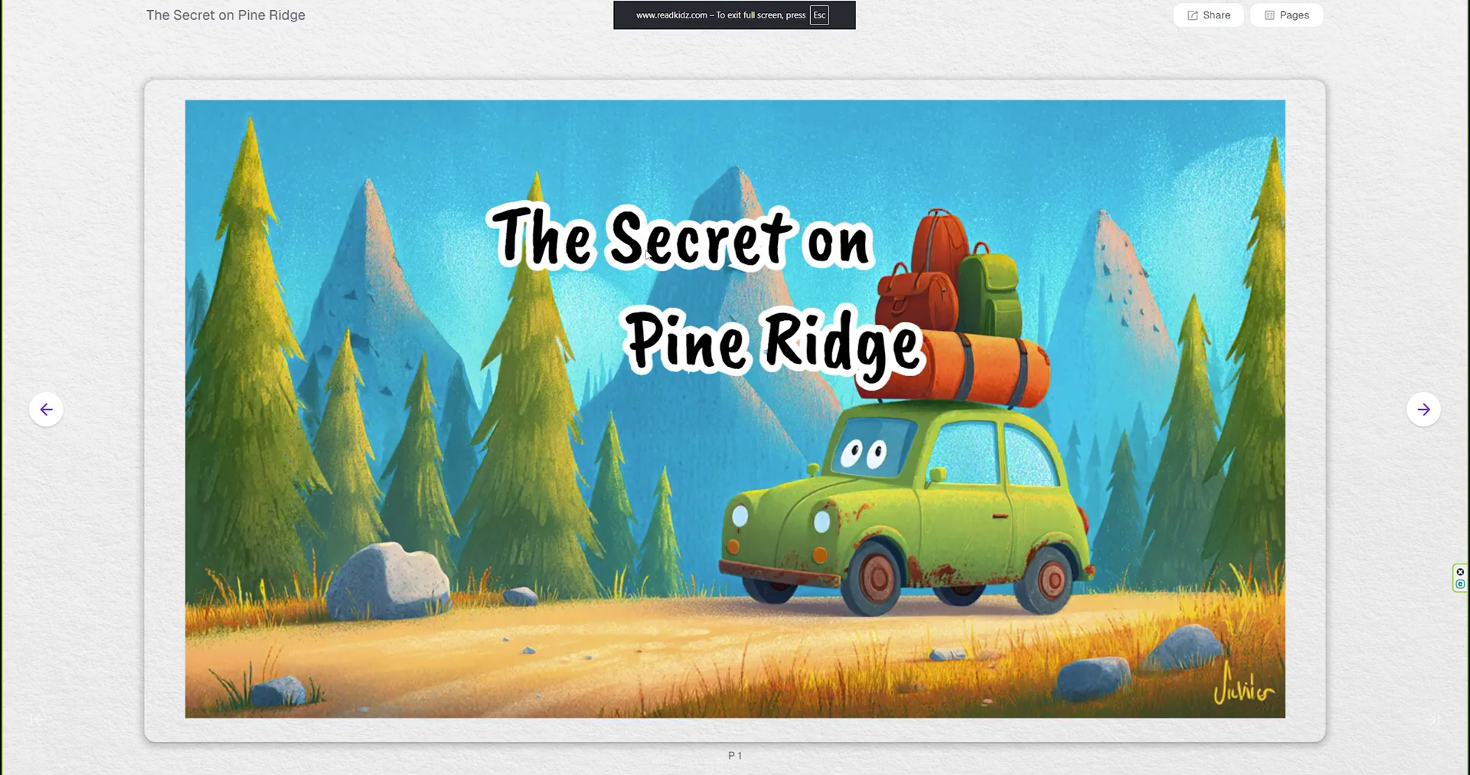
Step: Play the narrated book in full-screen presentation, paging forward from the cover through page 5
click(1428, 415)
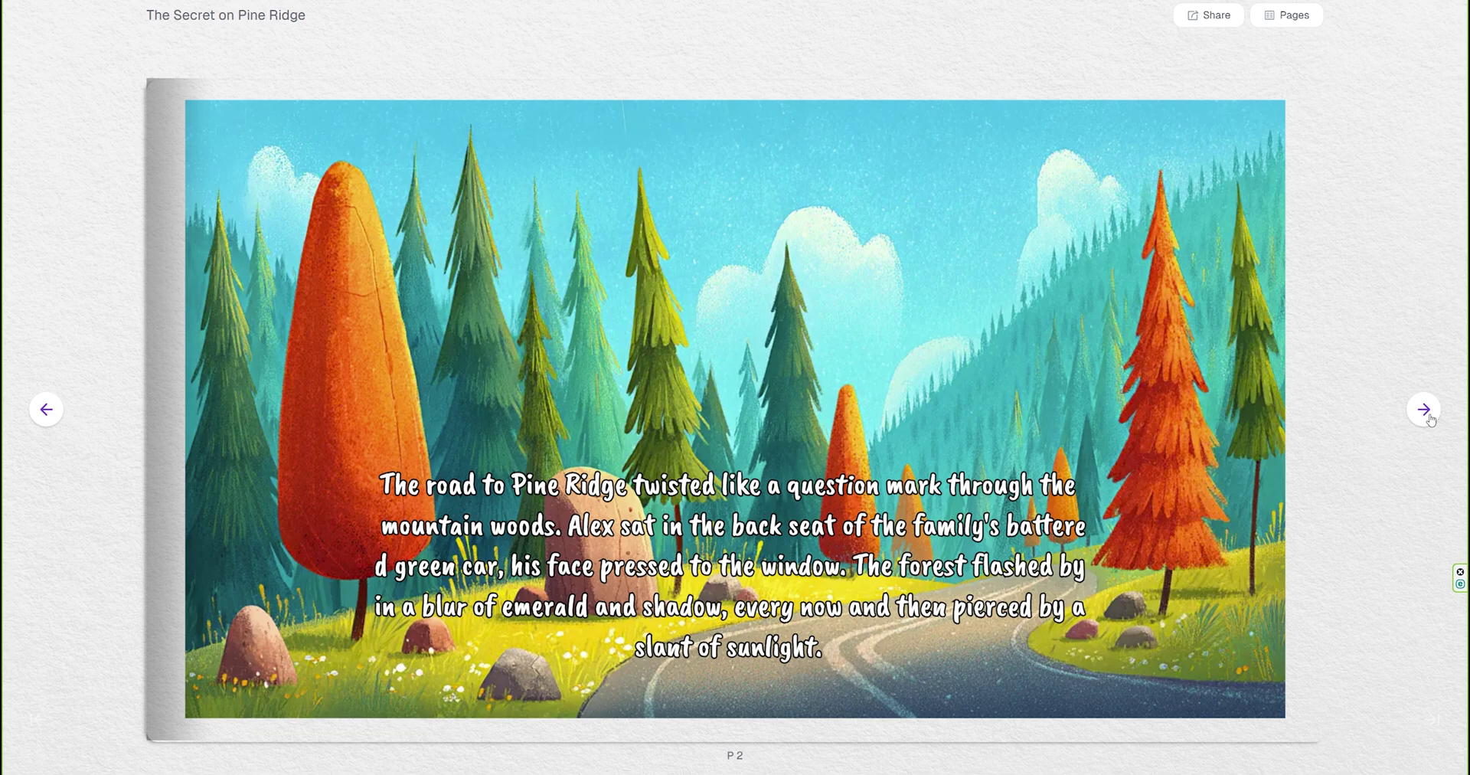
click(1424, 410)
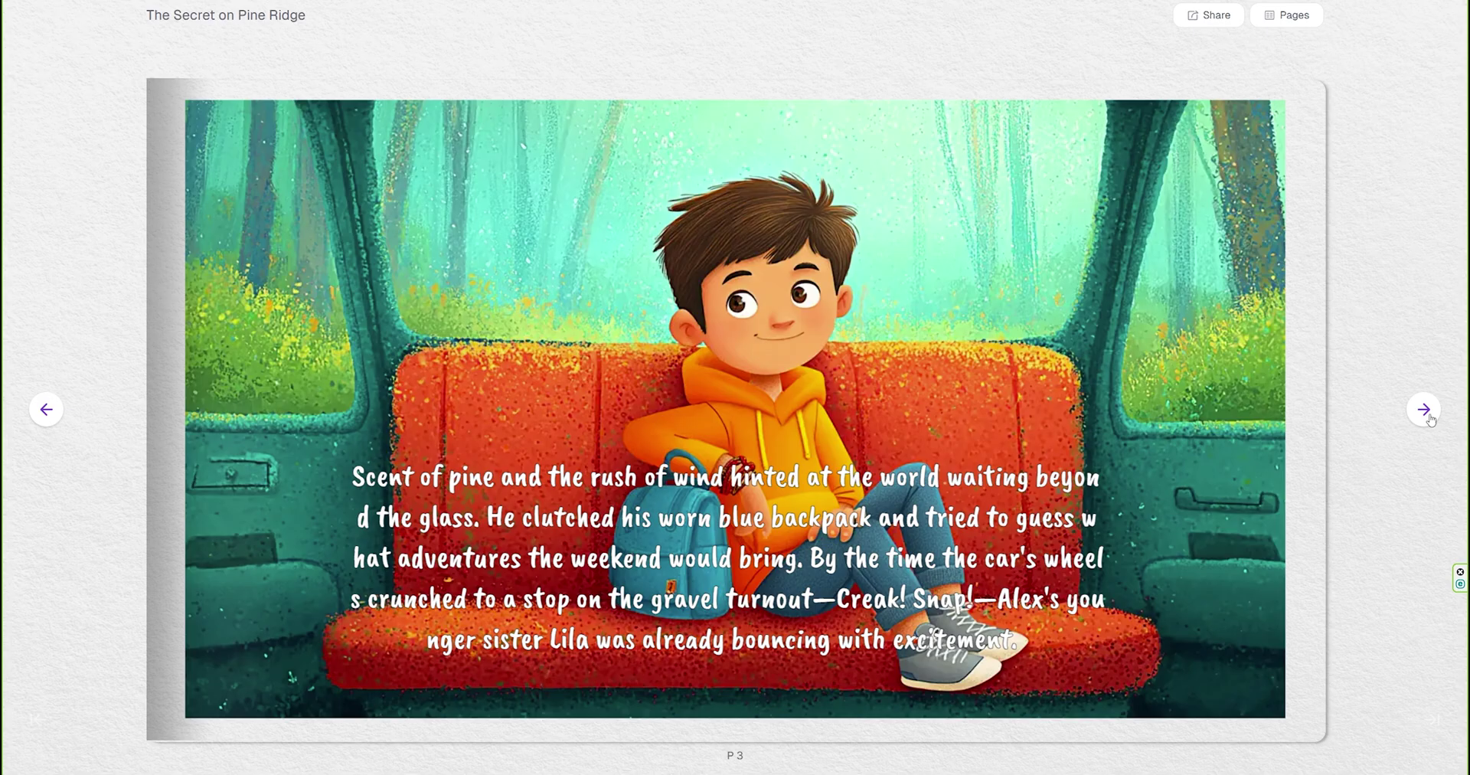
click(1427, 416)
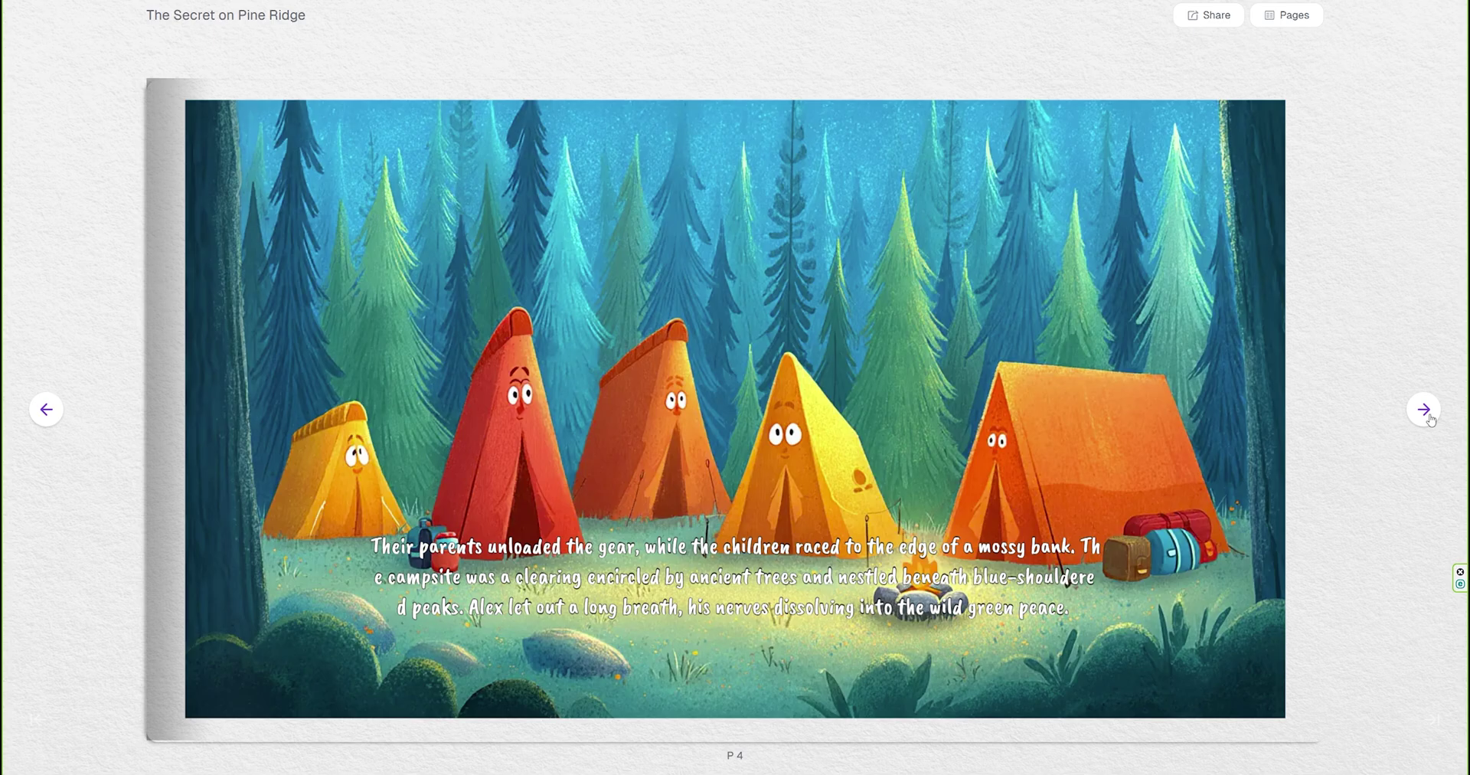
click(1429, 417)
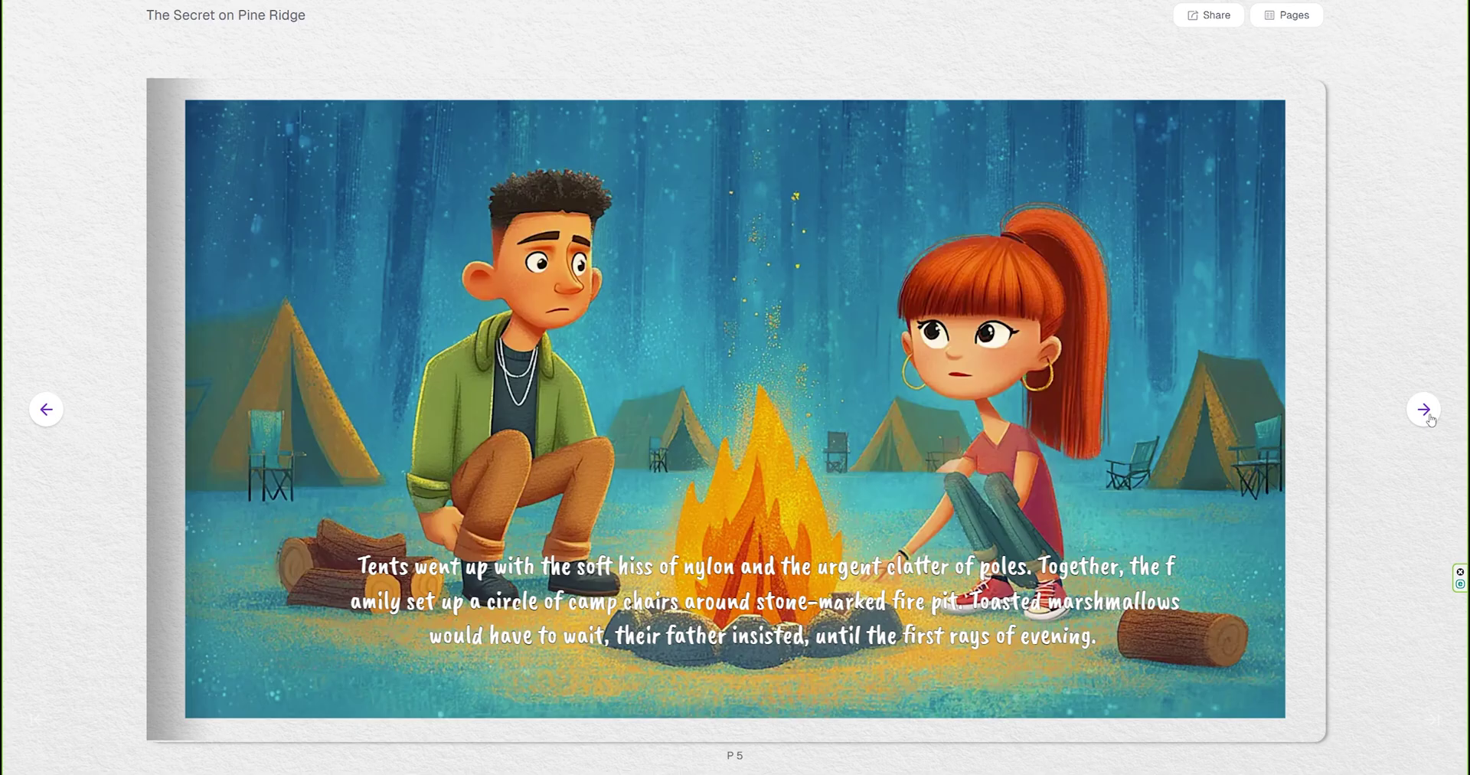
click(1424, 410)
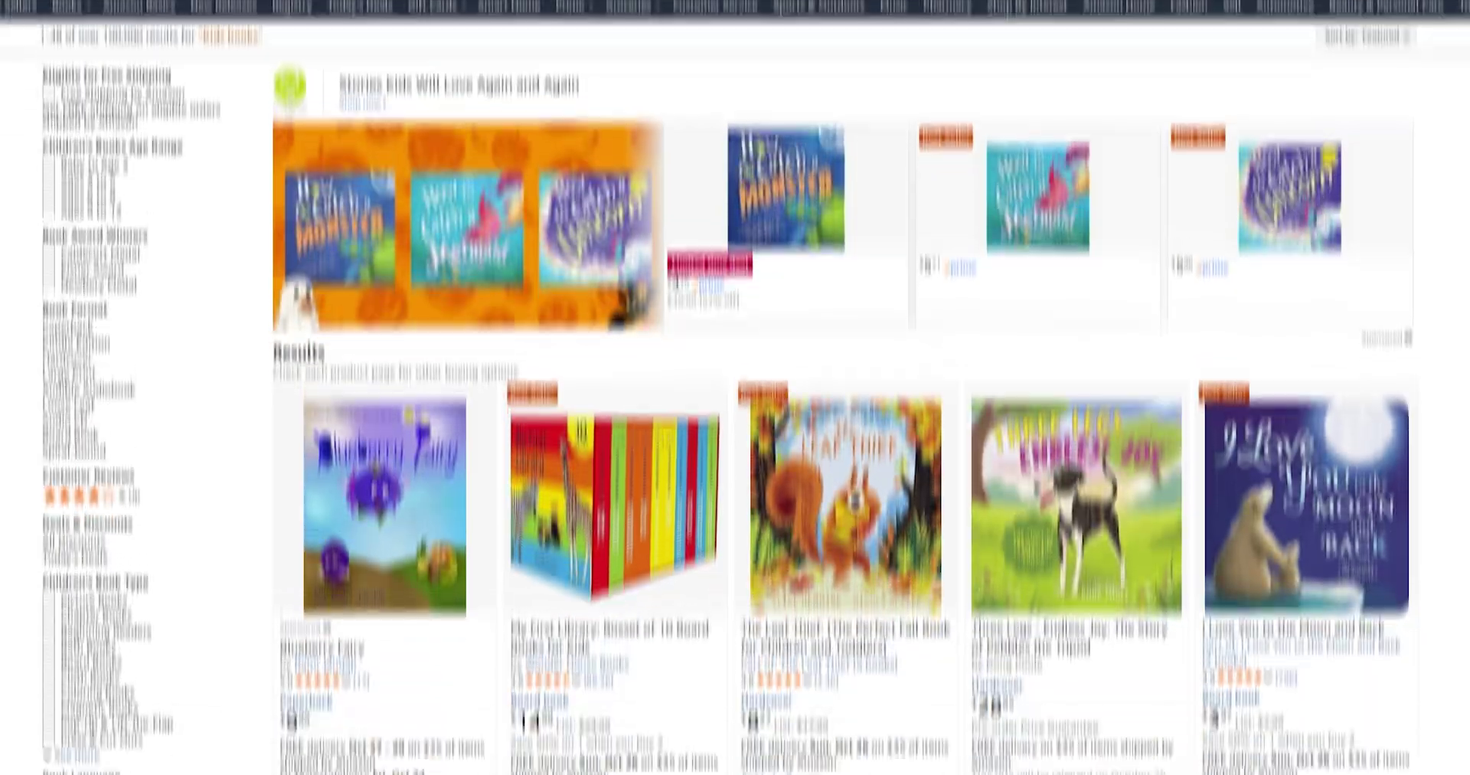
Step: Look through the children's picture book listings on Amazon
scroll(734, 383, down, 10)
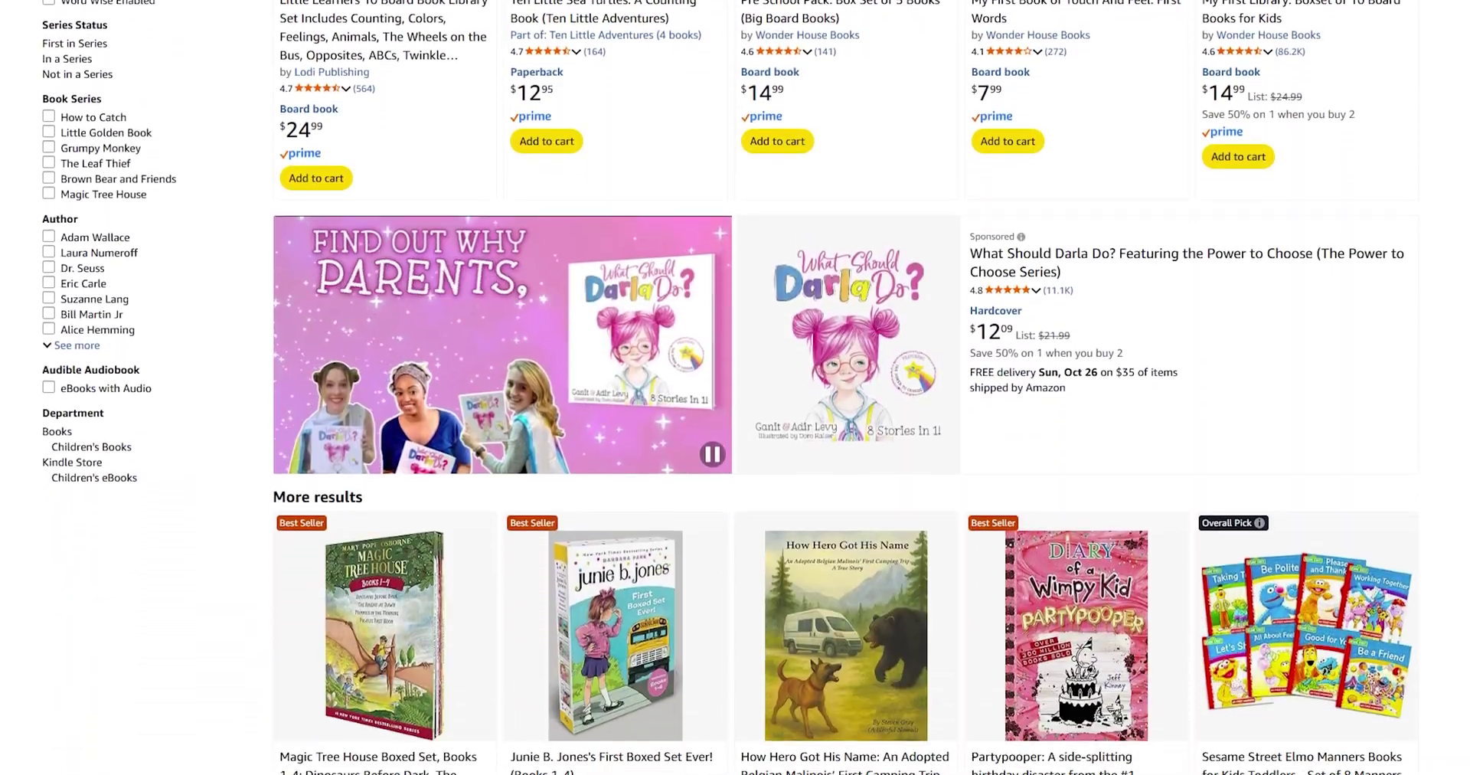
scroll(845, 383, down, 2)
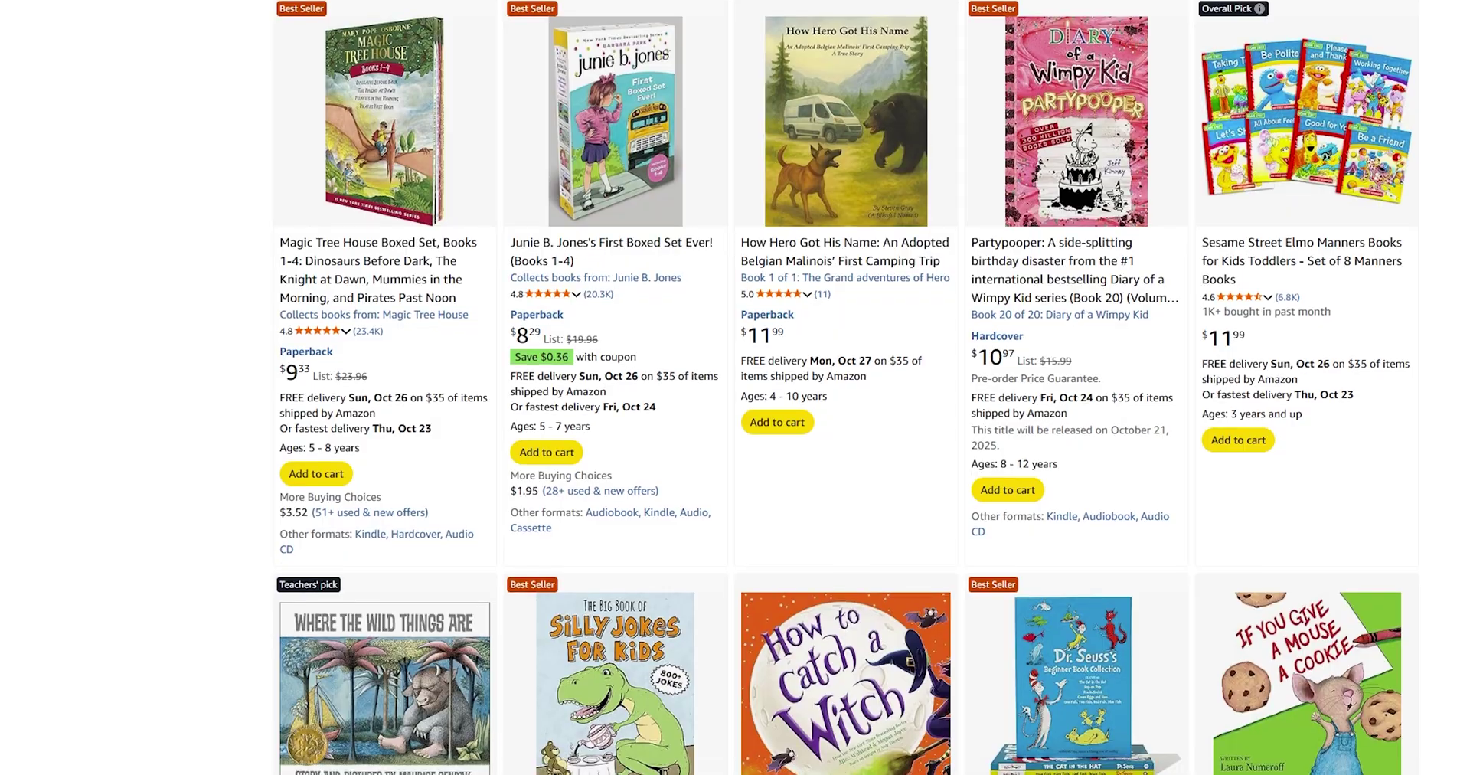
scroll(735, 383, up, 15)
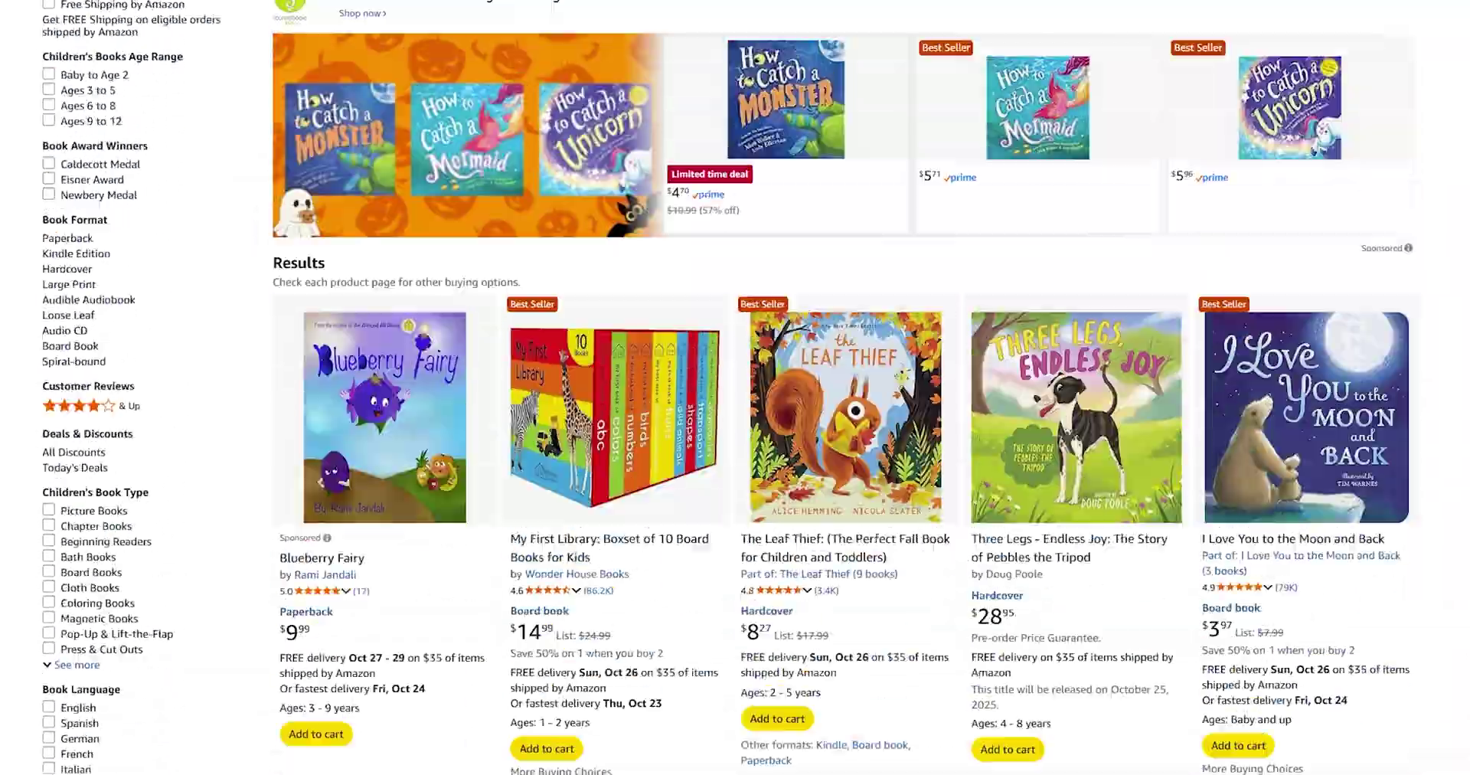